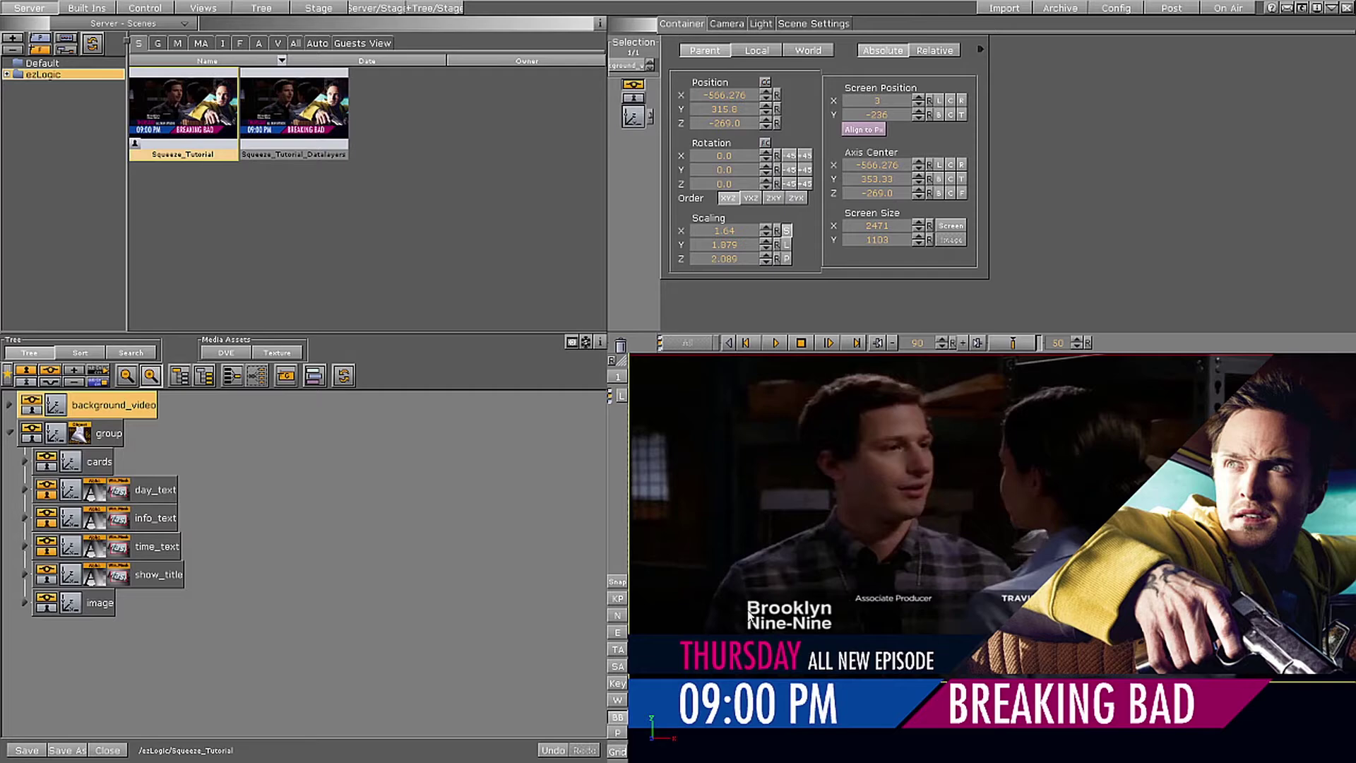
Play and stop the preview, then inspect the day, info, time, title and image containers
left_click(775, 343)
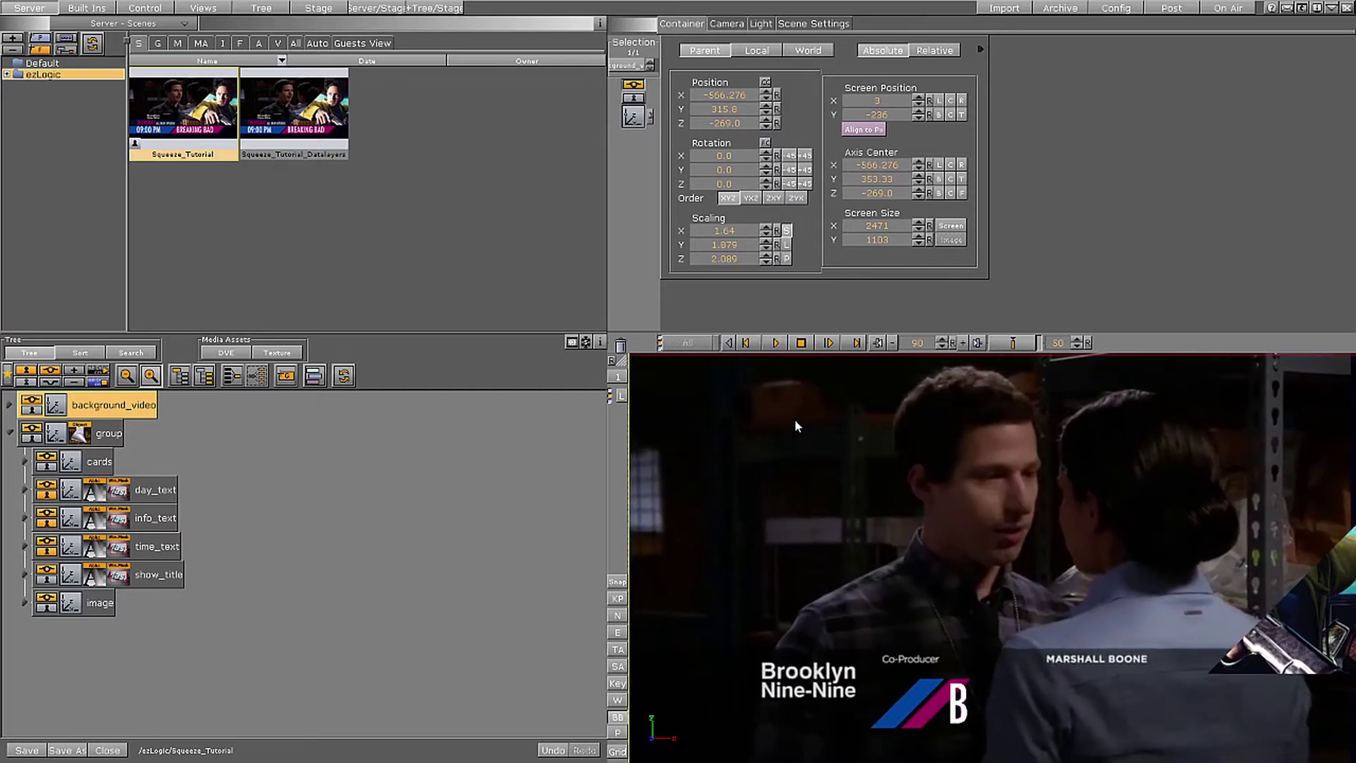
left_click(802, 343)
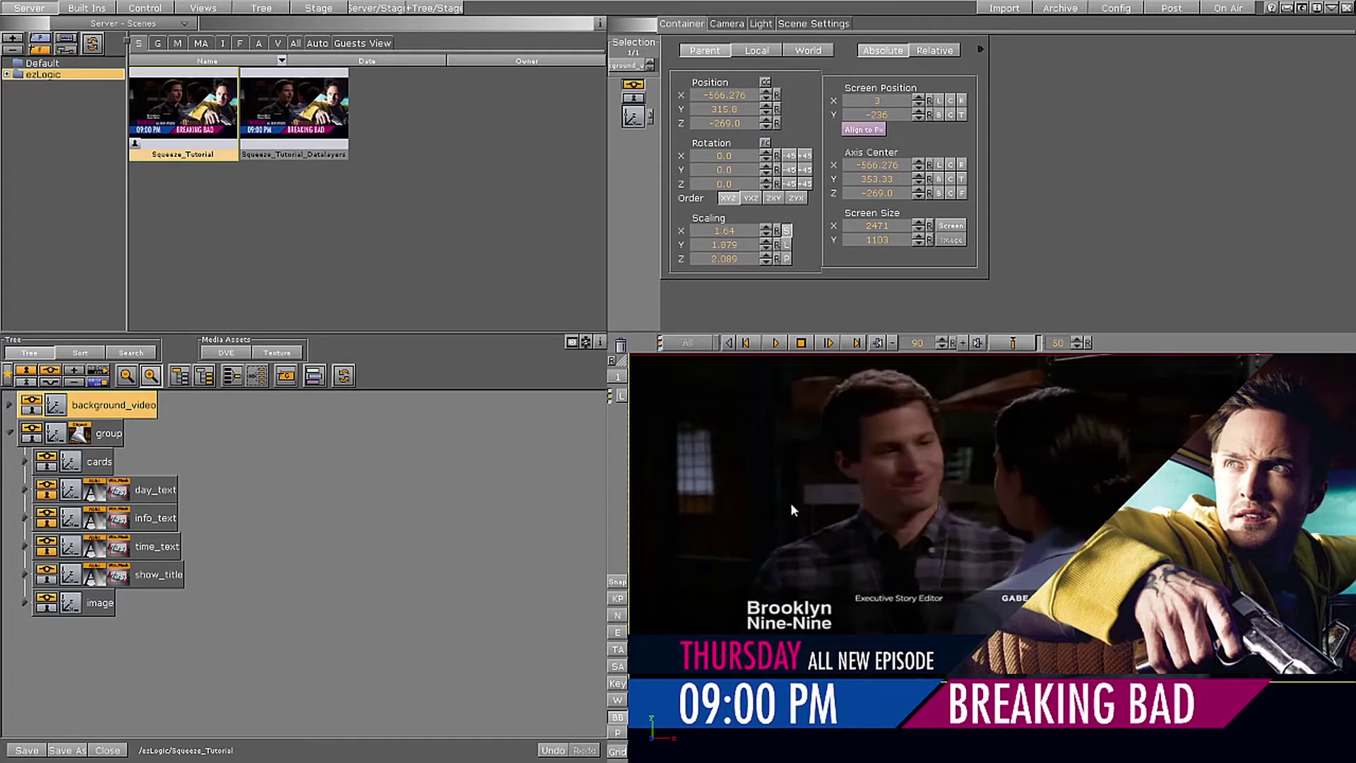
left_click(152, 489)
left_click(152, 522)
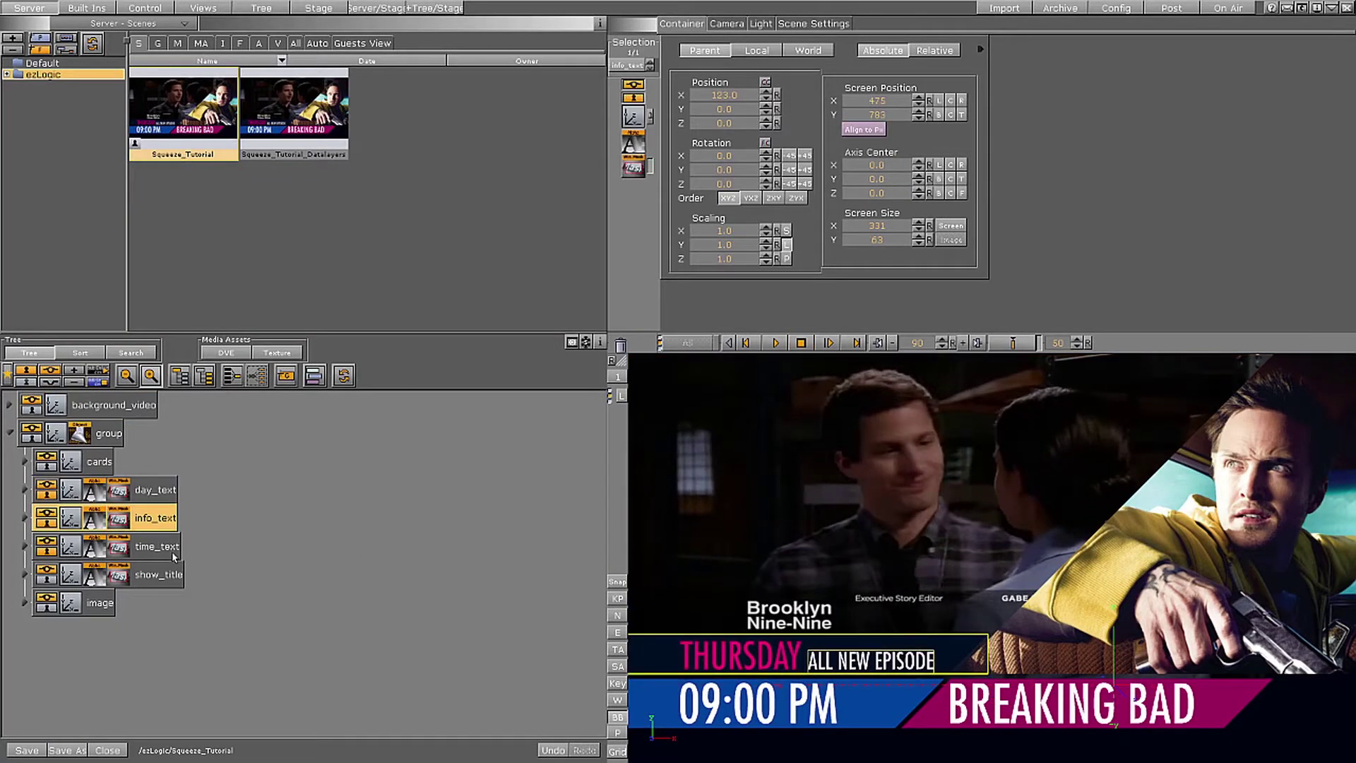
left_click(167, 551)
left_click(157, 575)
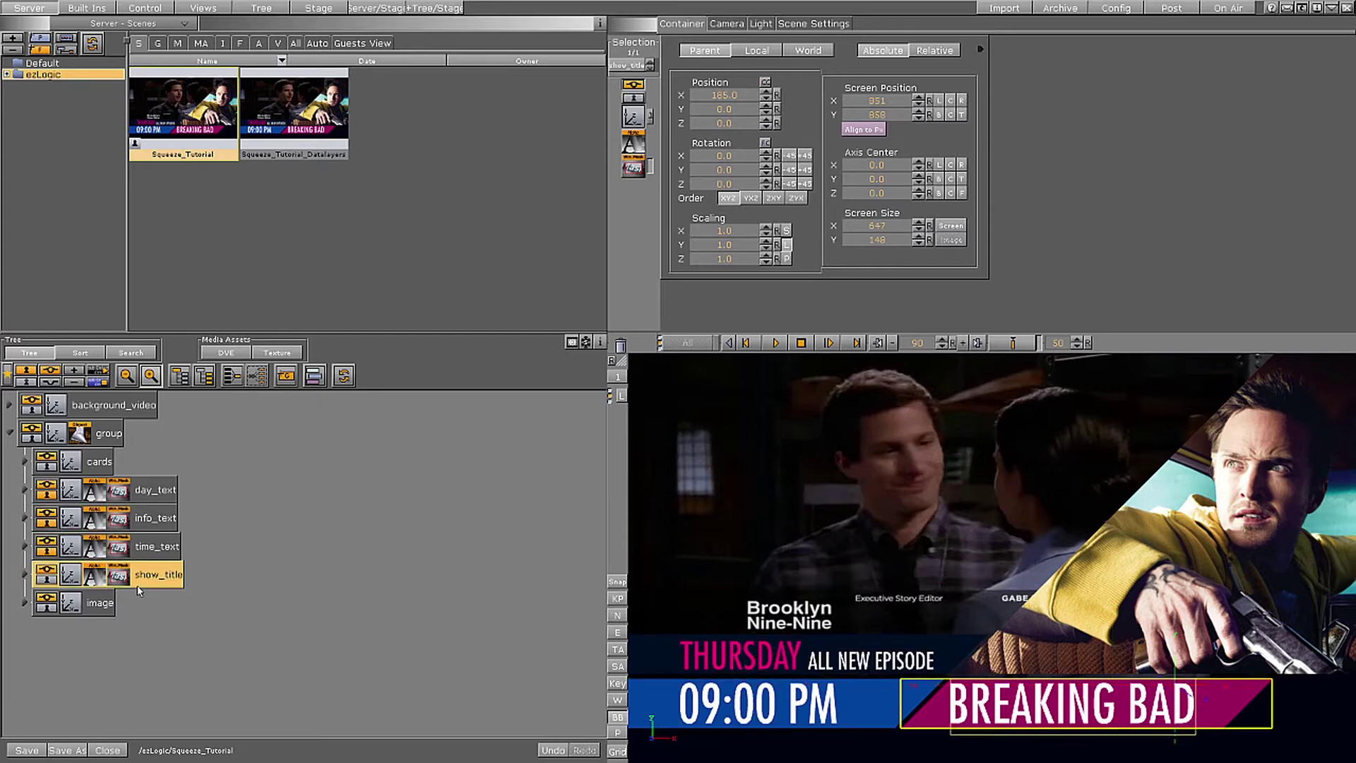
left_click(110, 604)
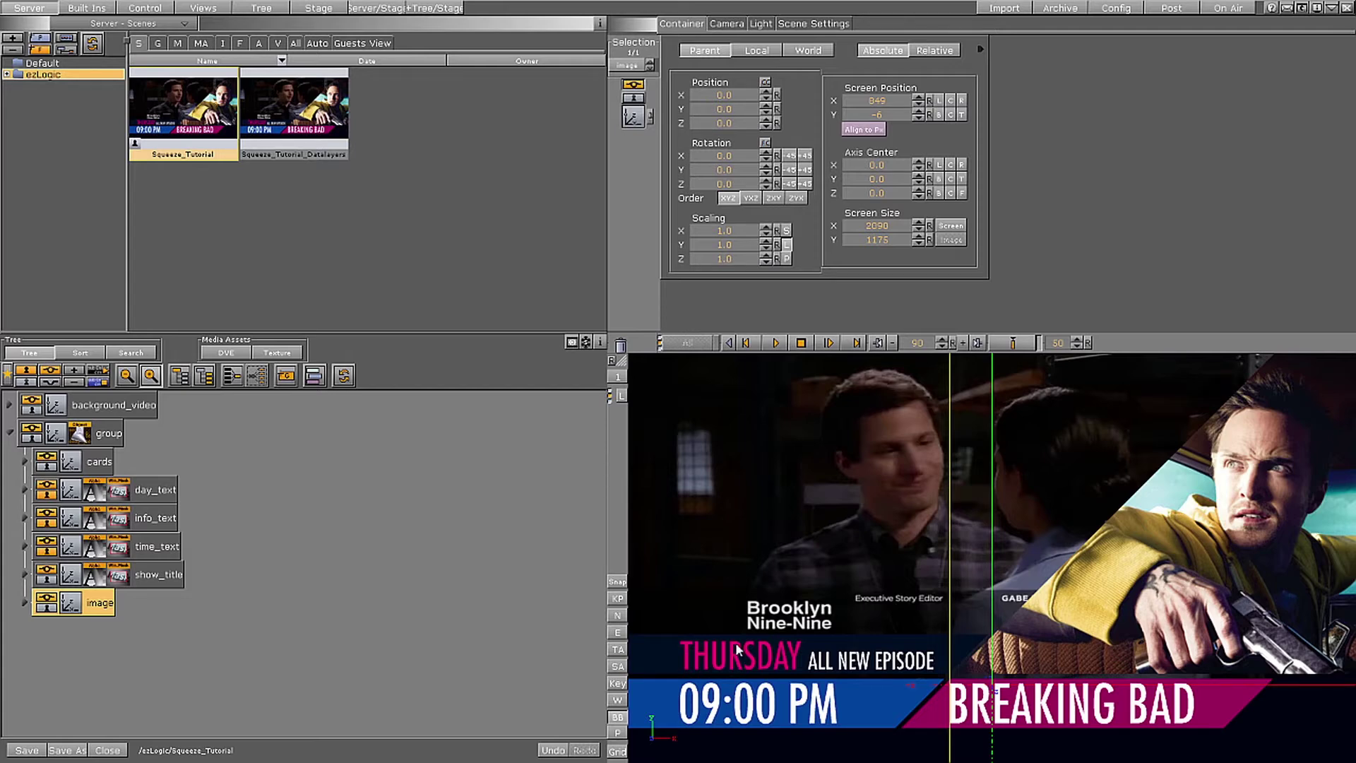
Inspect the title_card_background and both info_card_background layers in the cards group
left_click(1052, 695)
left_click(782, 696)
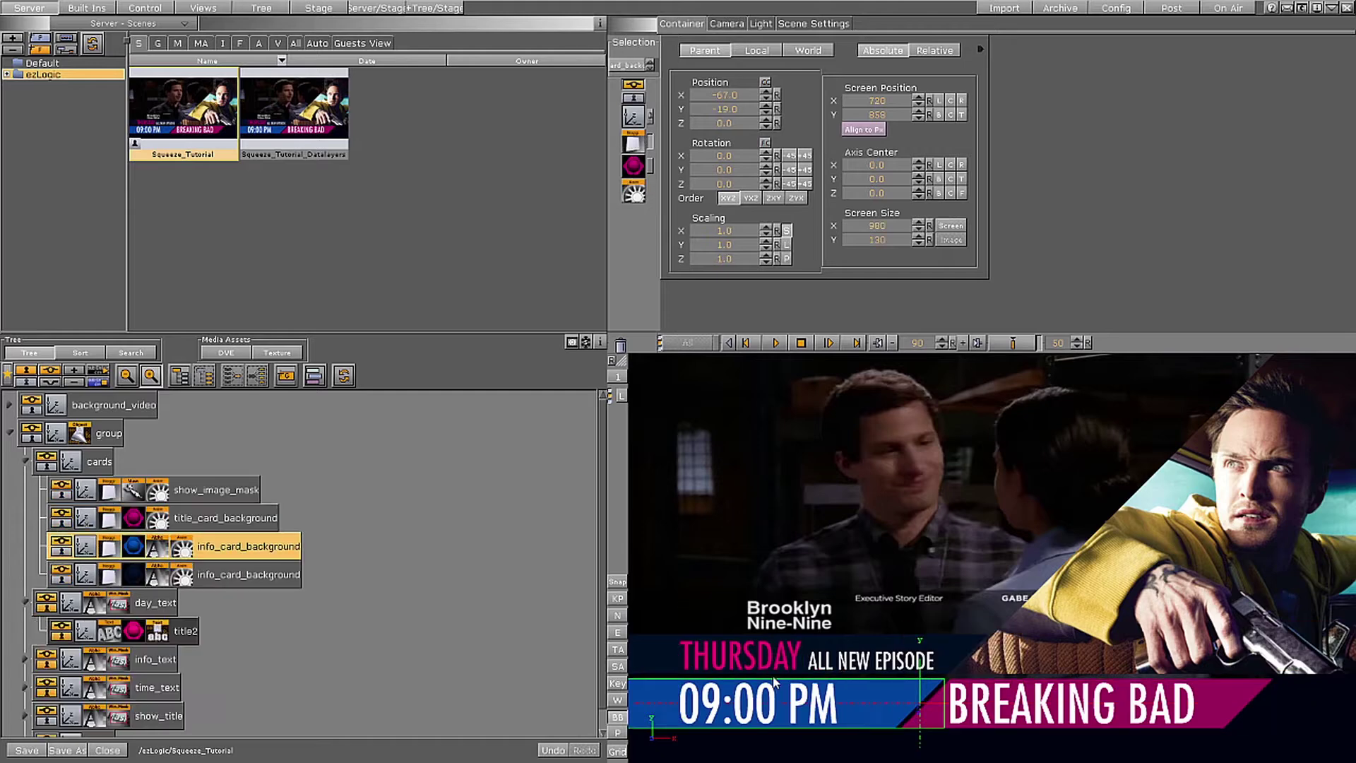
left_click(750, 658)
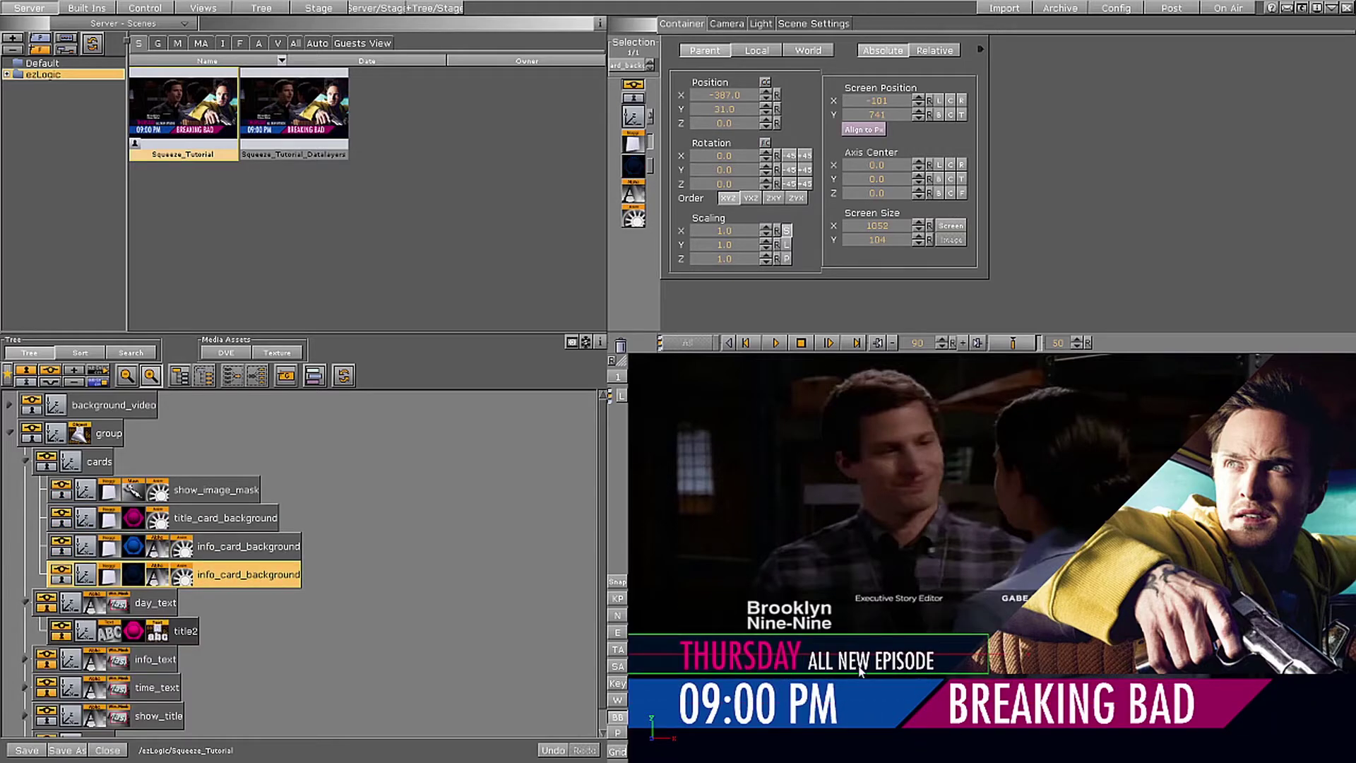
left_click(982, 700)
Add a new empty top-level group above the main group, undoing the misplaced one
left_click_drag(74, 369, 82, 430)
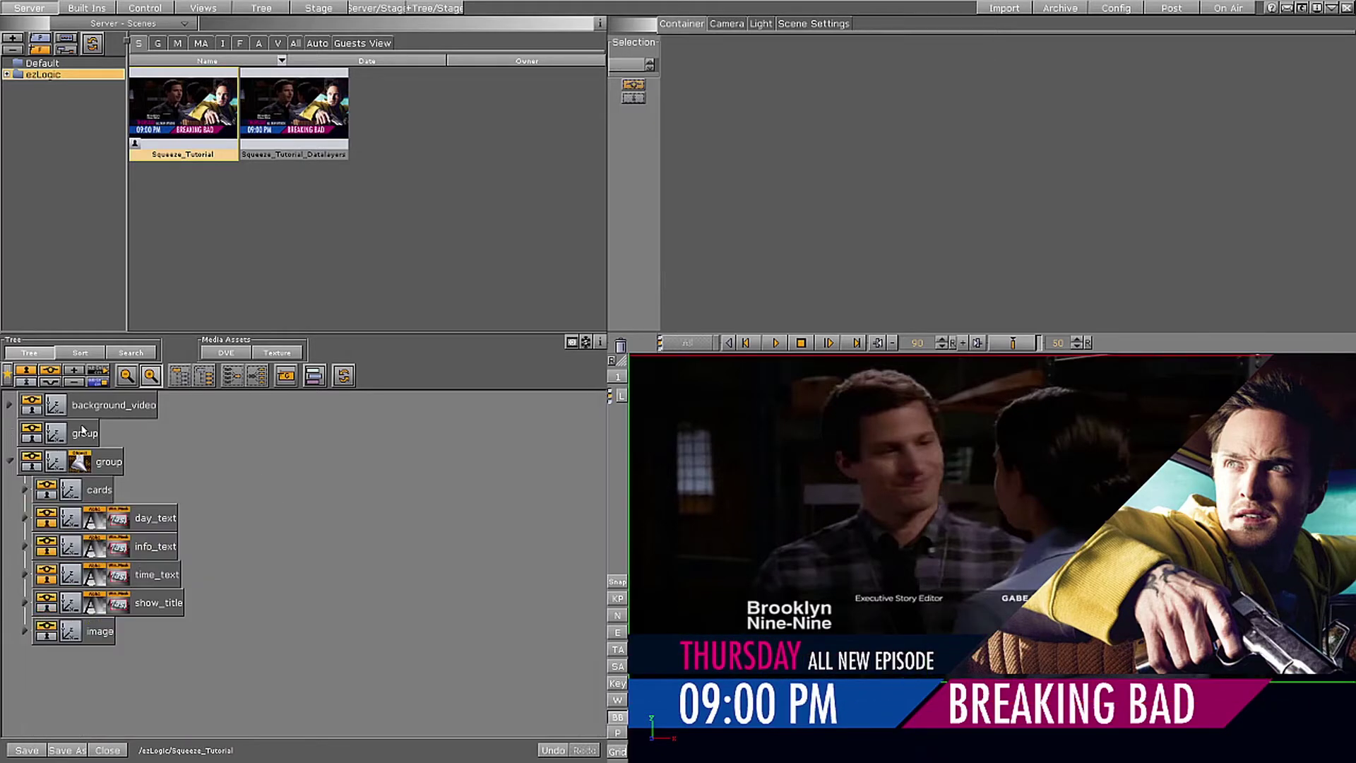
key("ctrl+z")
left_click_drag(286, 375, 20, 425)
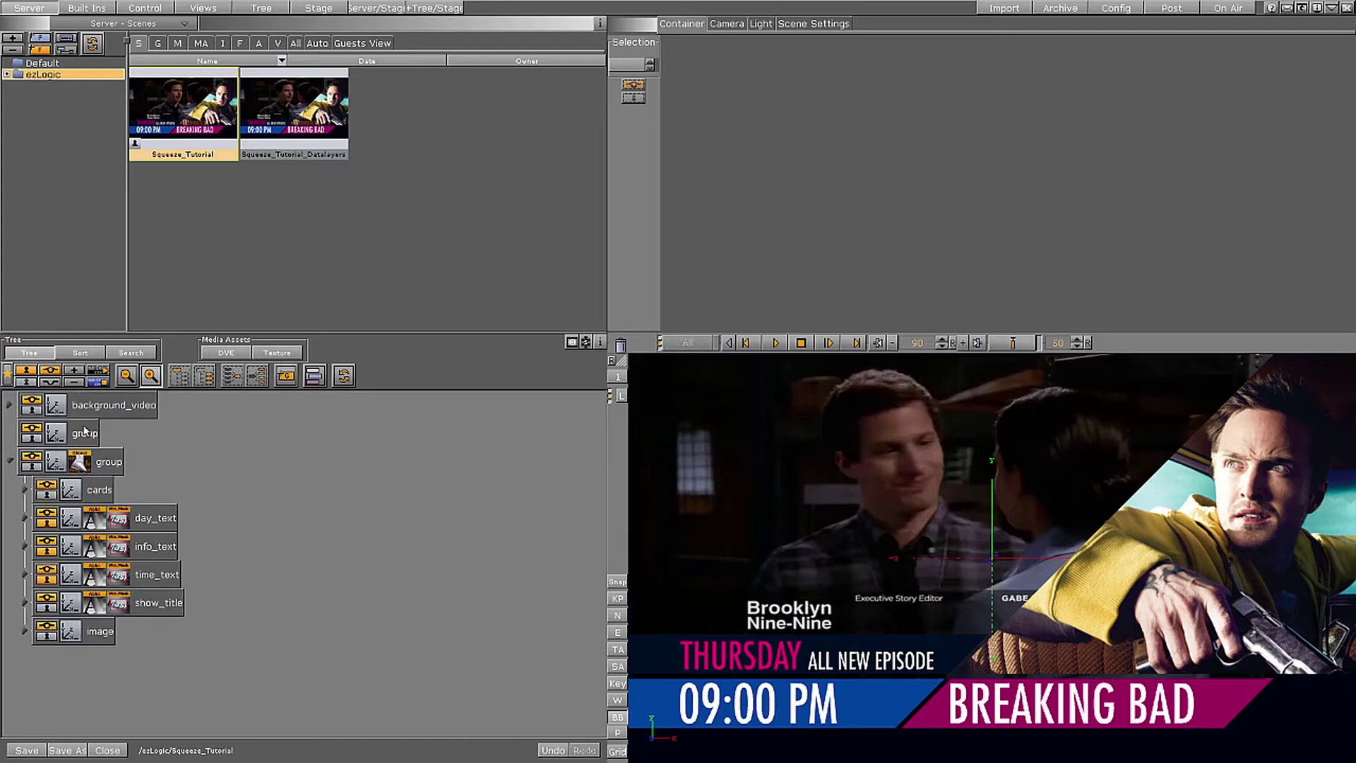
left_click(85, 433)
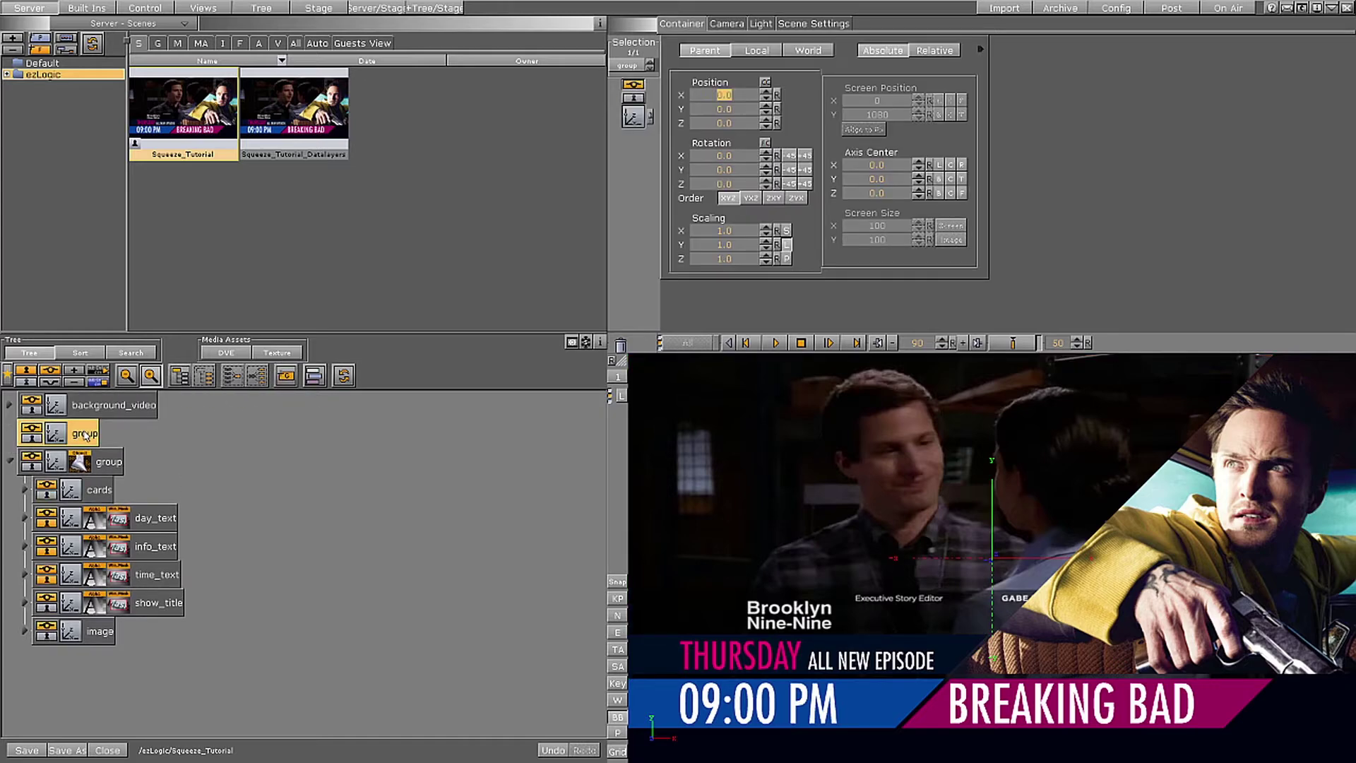
Show the Erizos folder in Built Ins > Container Plugins and pick ezLogicMaster
left_click(81, 13)
left_click(233, 41)
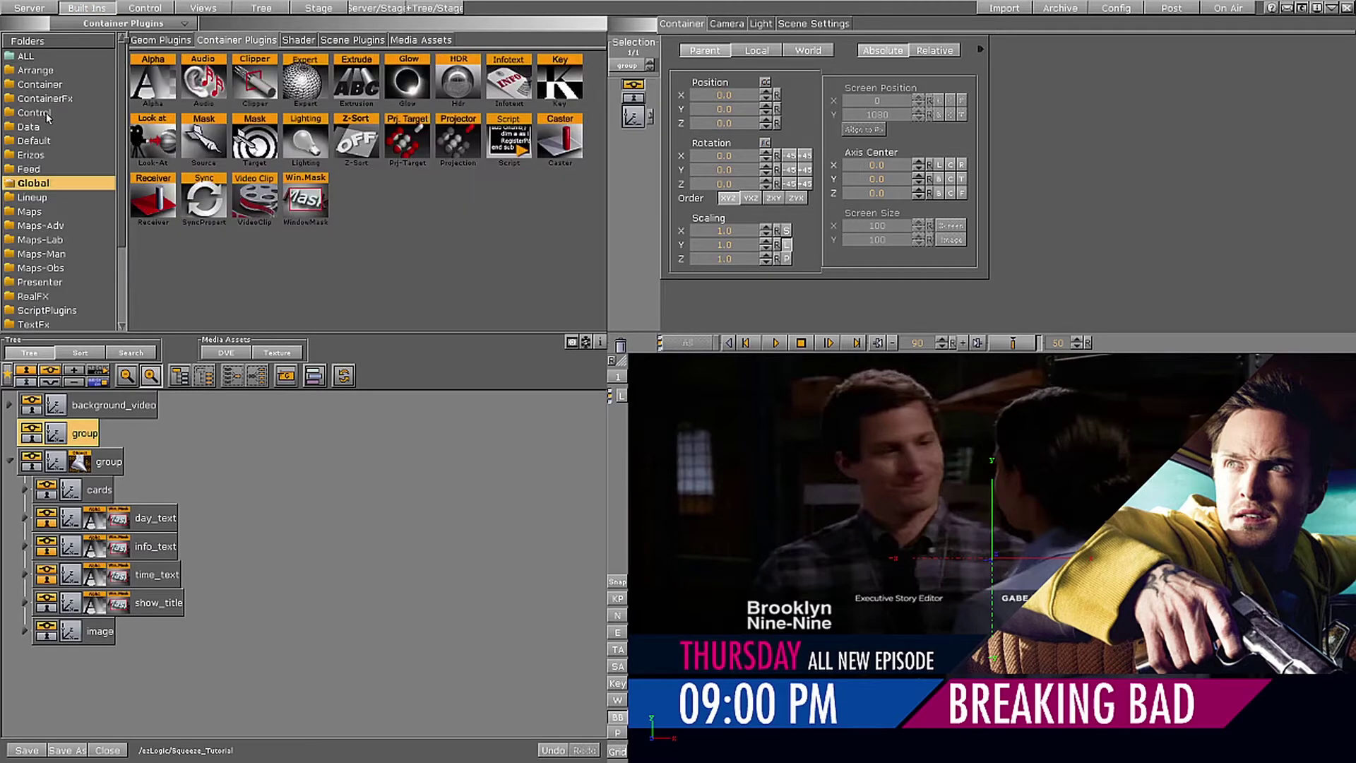
left_click(39, 155)
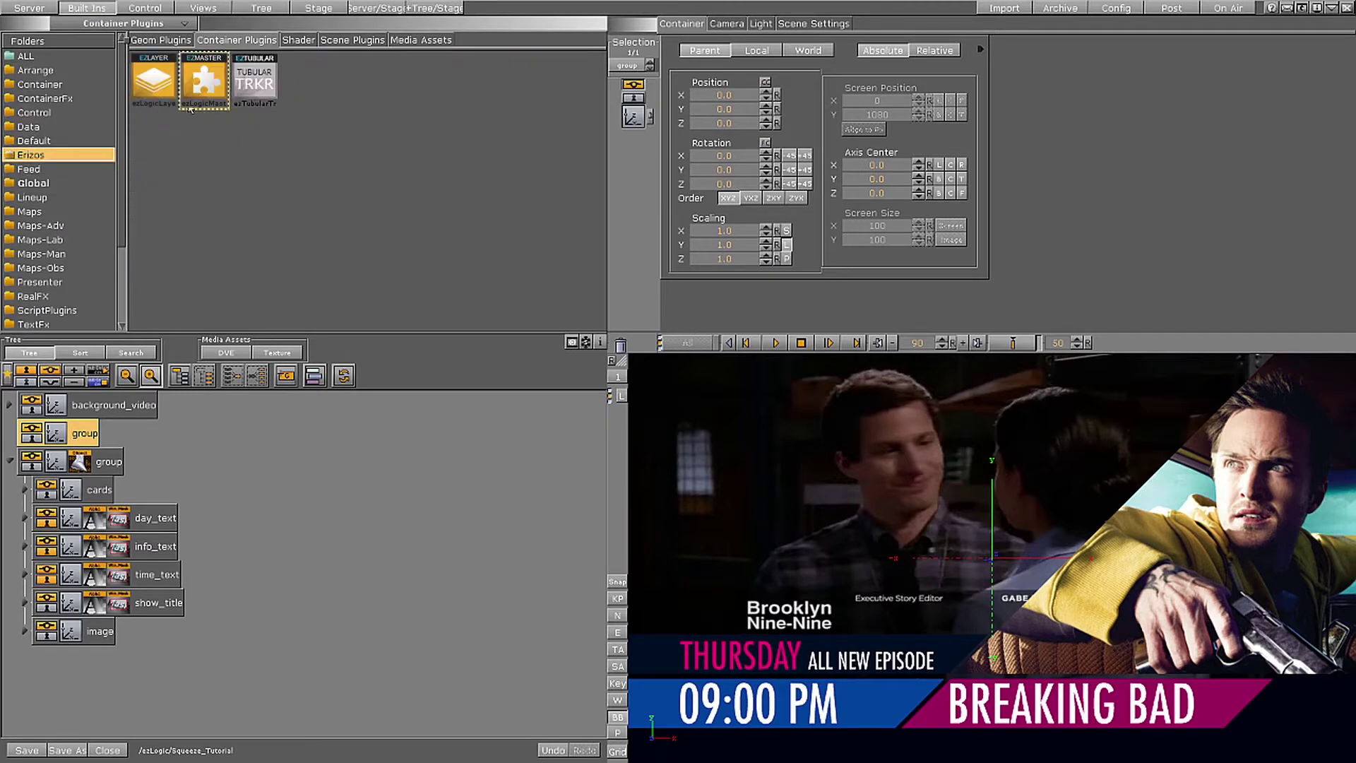
left_click(189, 105)
left_click(162, 108)
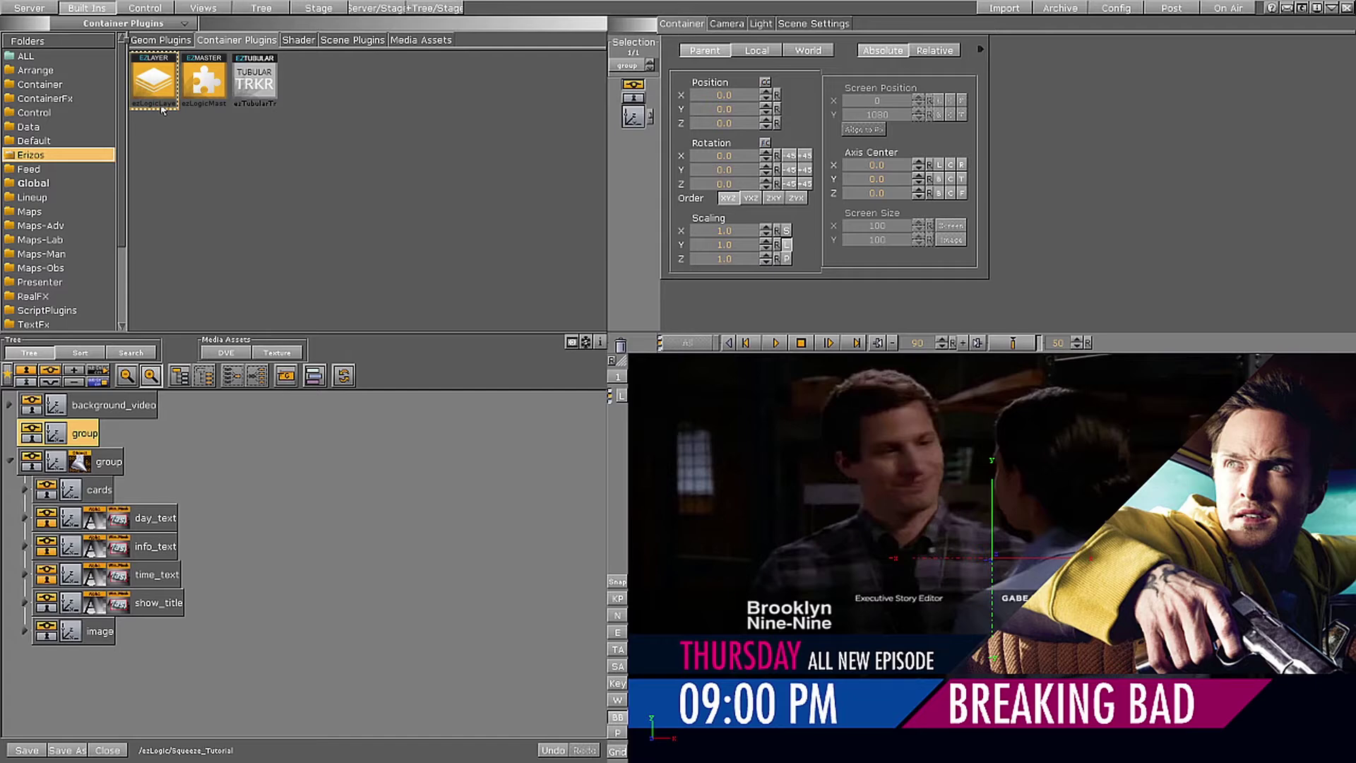
Attach ezLogicMaster to the new group, rename it master, and show its plugin settings
left_click_drag(204, 81, 79, 434)
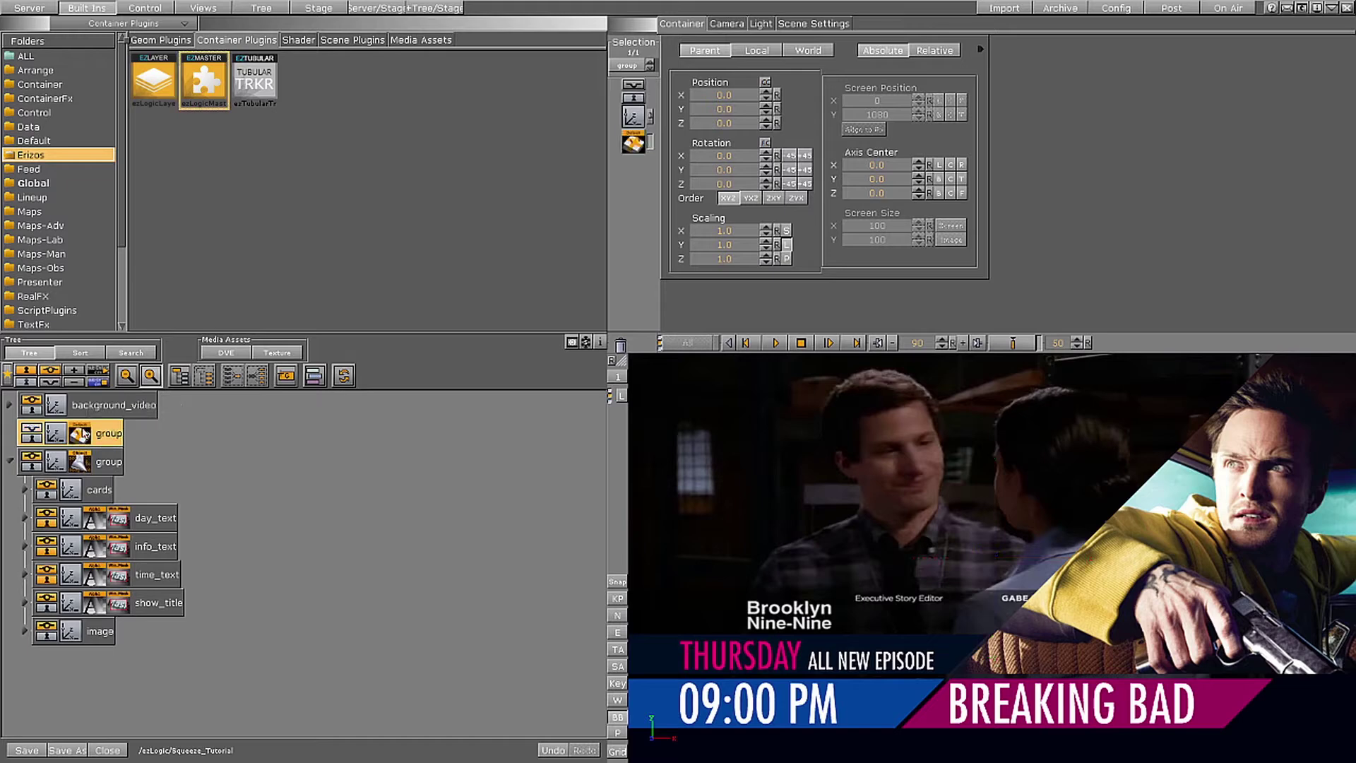
double_click(106, 435)
type("master")
key("Return")
left_click(84, 444)
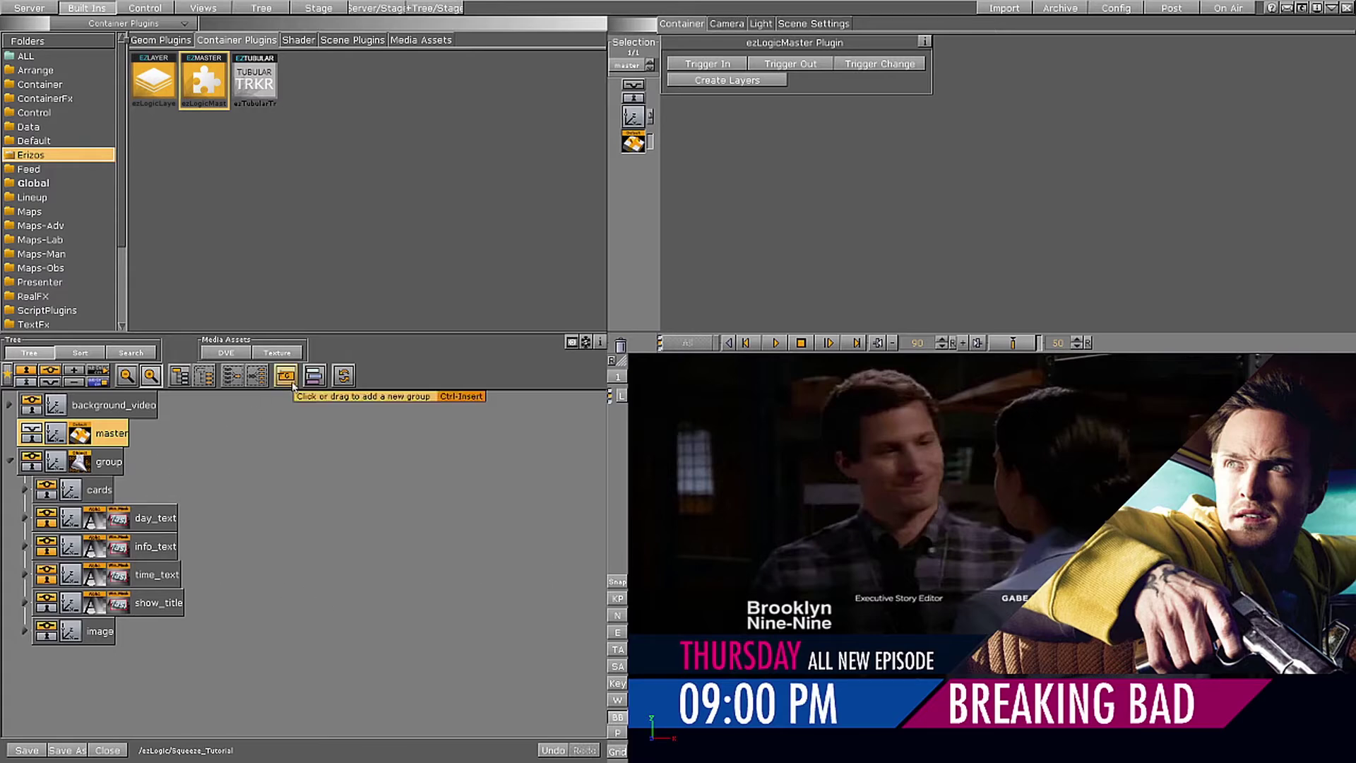
Add a new top-level group below master and name it dataLayers
left_click_drag(291, 379, 137, 450)
left_click(86, 461)
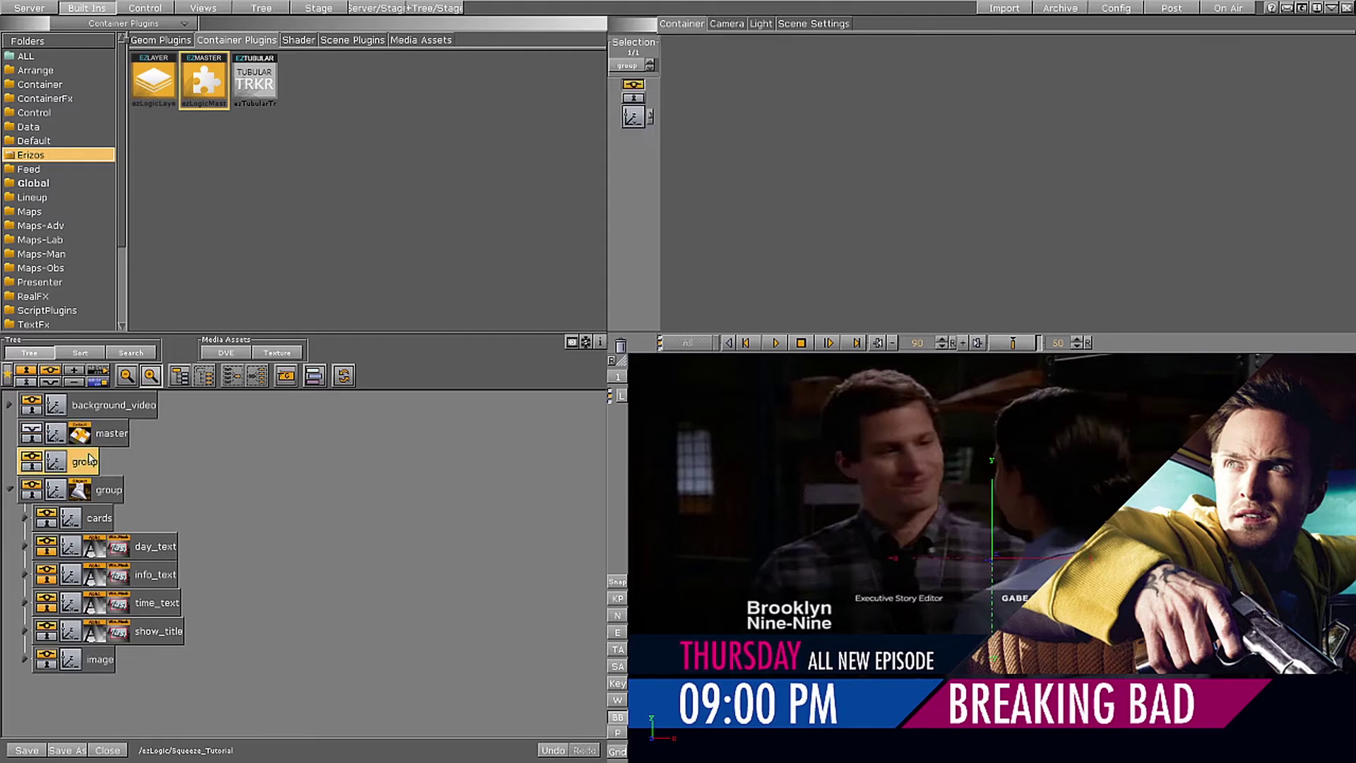
left_click(85, 460)
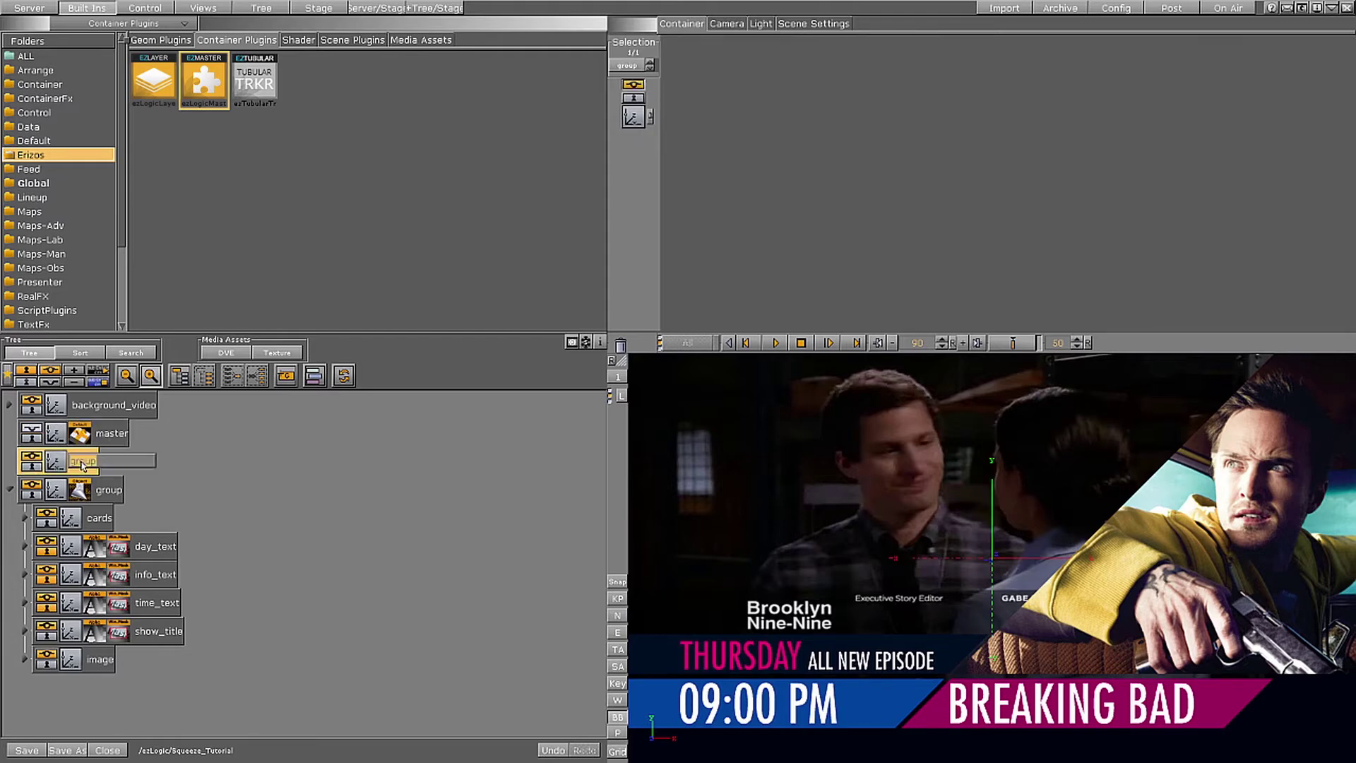
type("dataLayers")
key("Return")
Fill dataLayers with five empty child groups
left_click_drag(286, 375, 253, 439)
left_click_drag(286, 375, 85, 465)
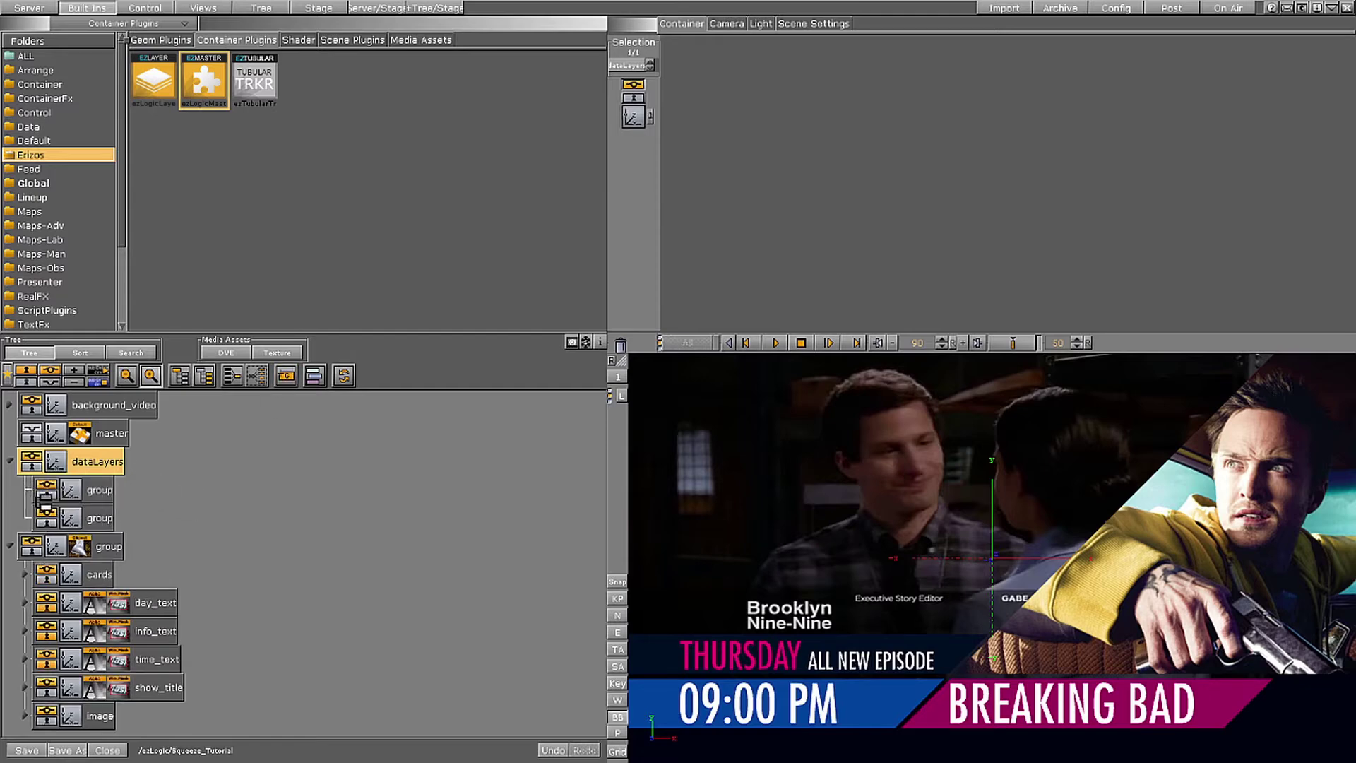
key("ctrl+v")
key("ctrl+v")
key("ctrl+v")
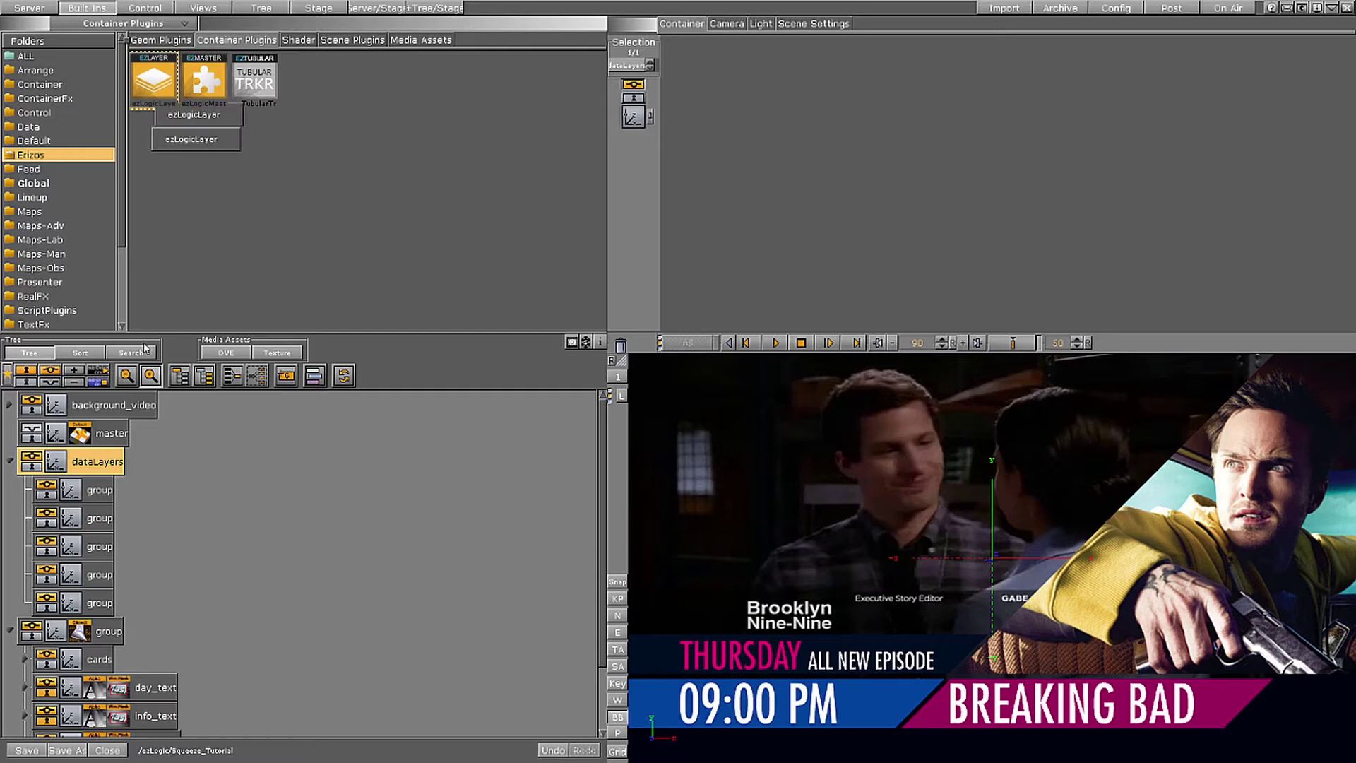
Apply ezLogicLayer to all five dataLayers children, making Layer01 to Layer05, then select Layer01
left_click(204, 79)
left_click(153, 79)
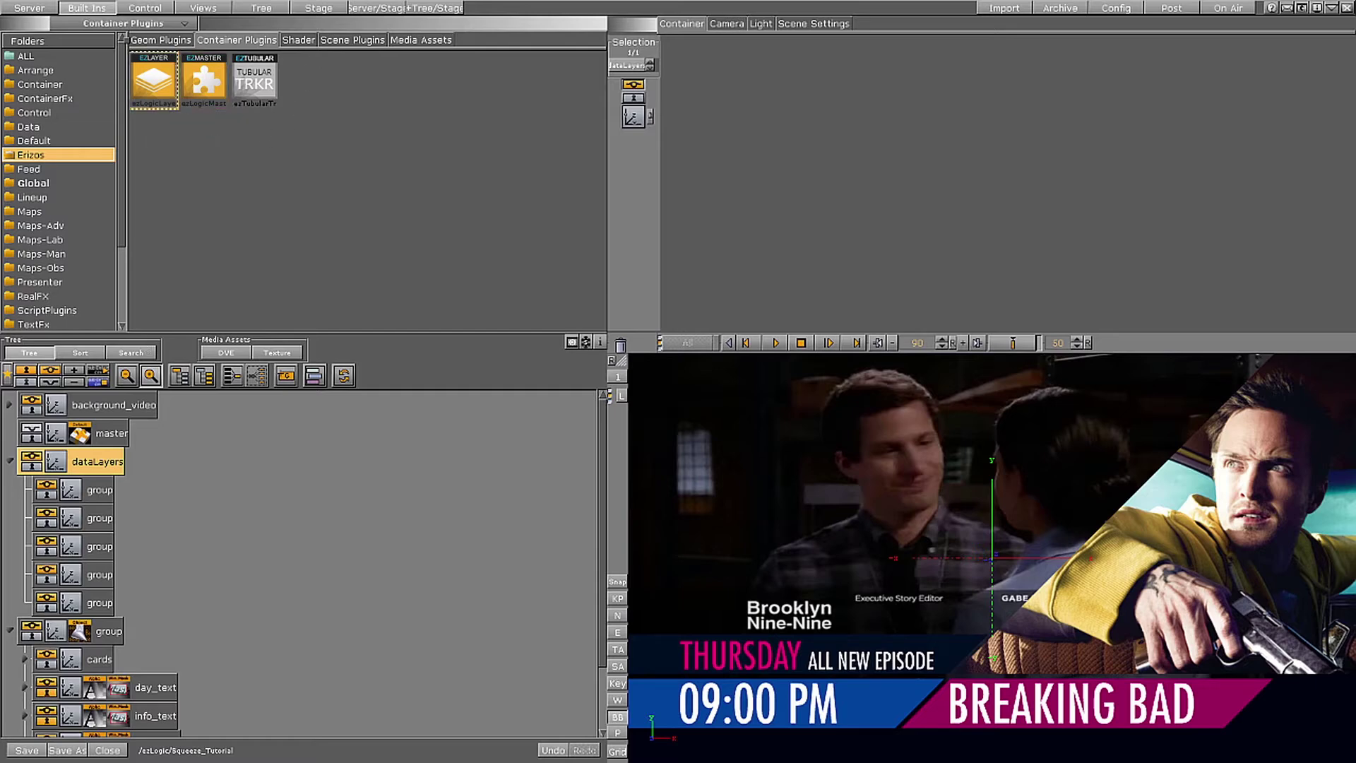
left_click_drag(154, 79, 106, 490)
left_click_drag(154, 79, 106, 519)
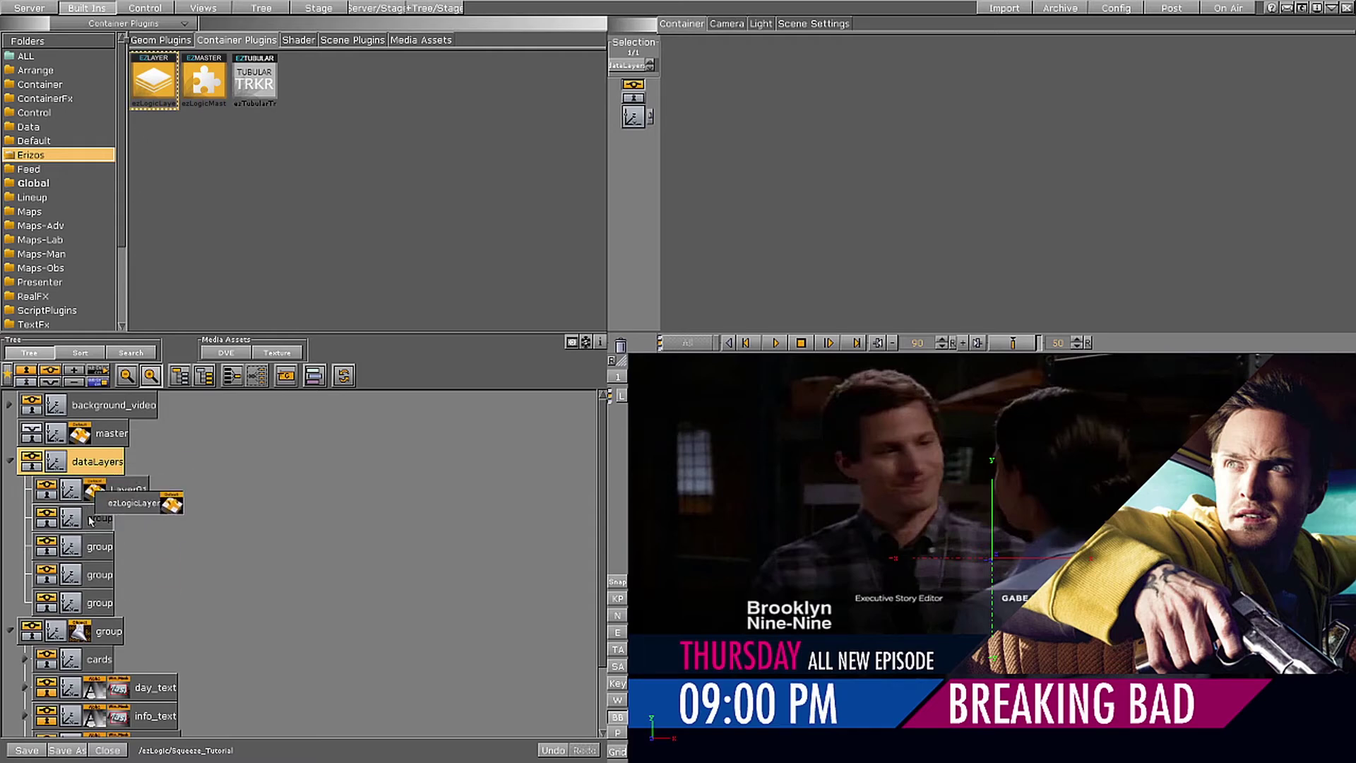
left_click_drag(153, 79, 106, 548)
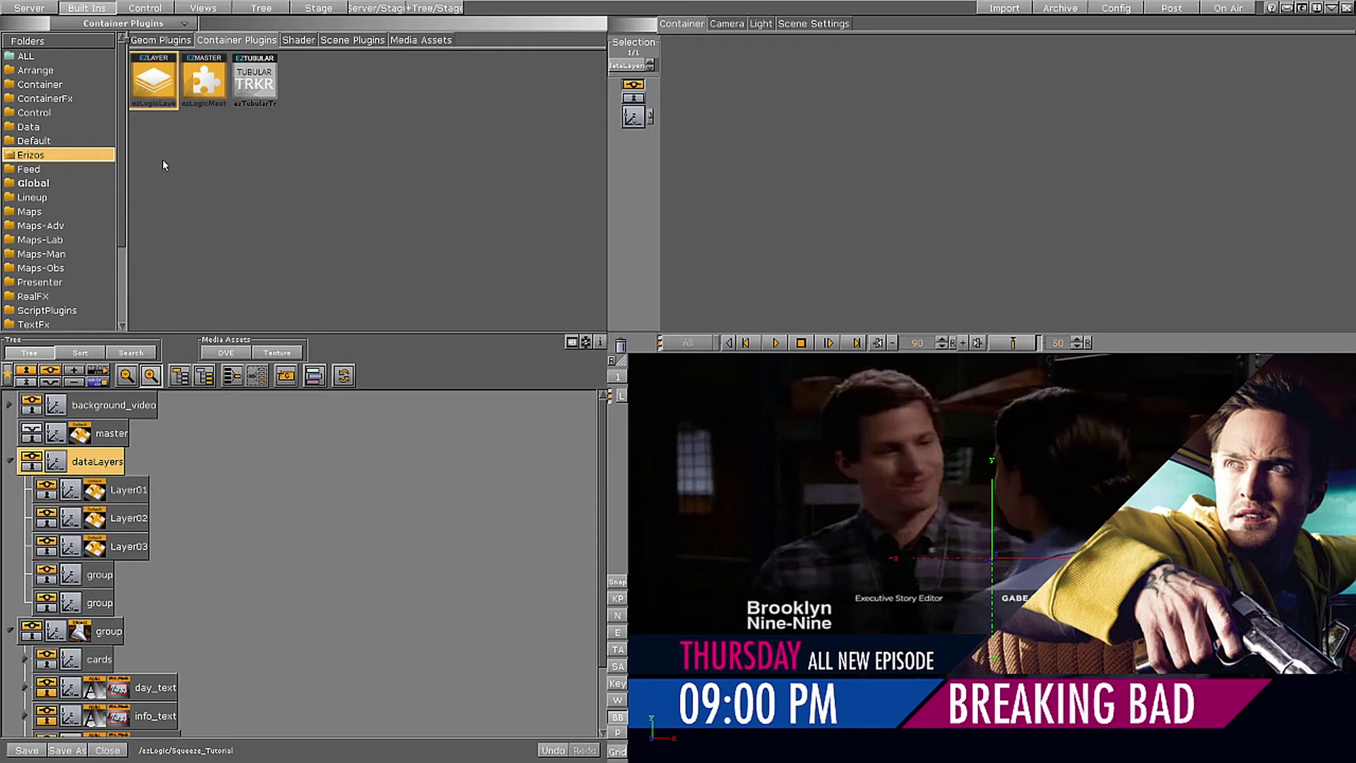
left_click_drag(153, 79, 106, 576)
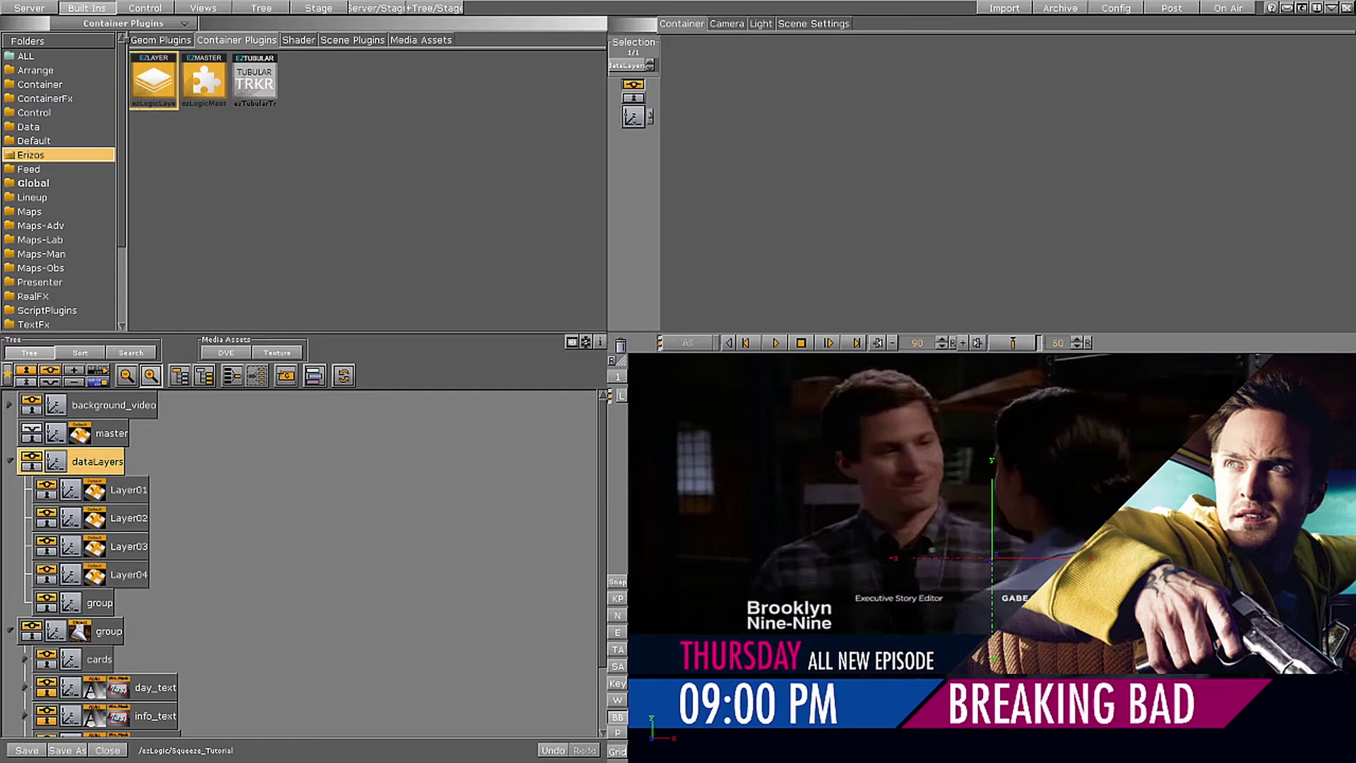
left_click_drag(138, 233, 106, 602)
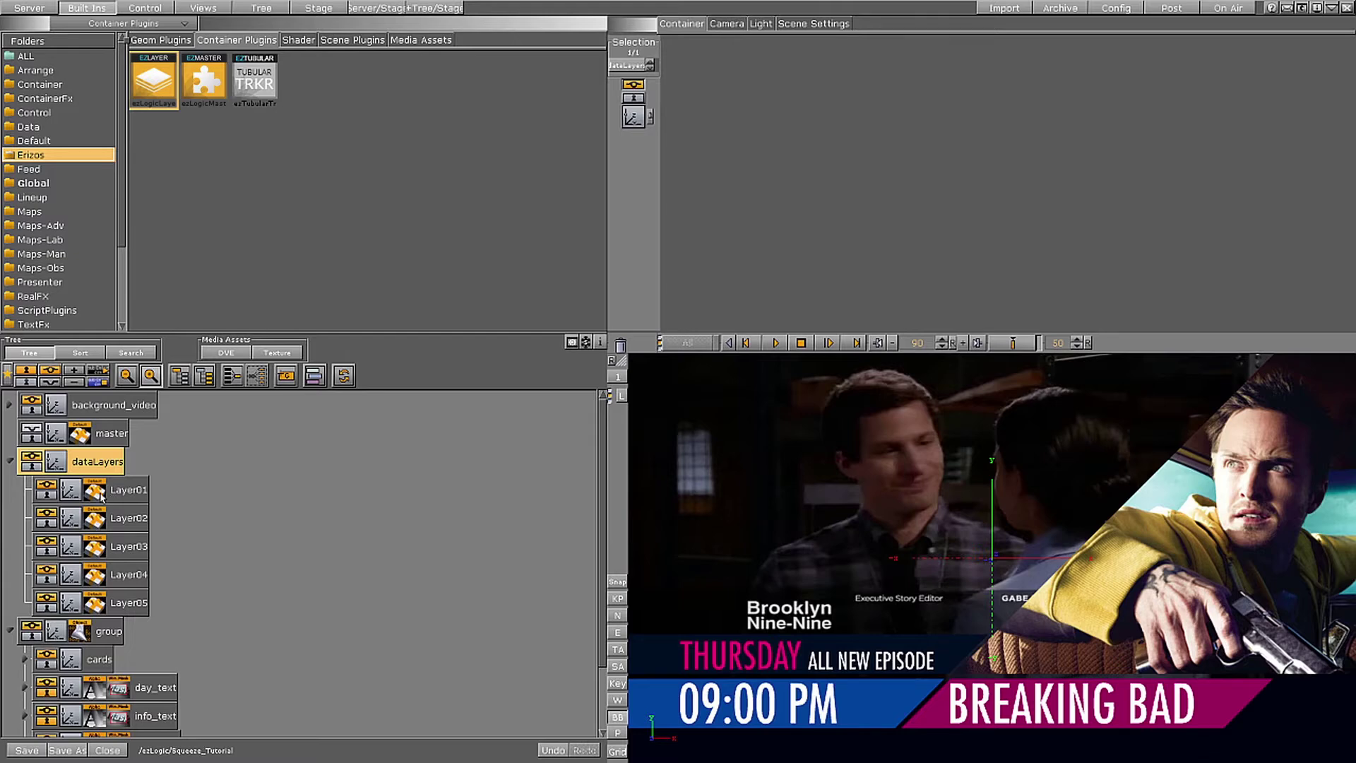
left_click(128, 497)
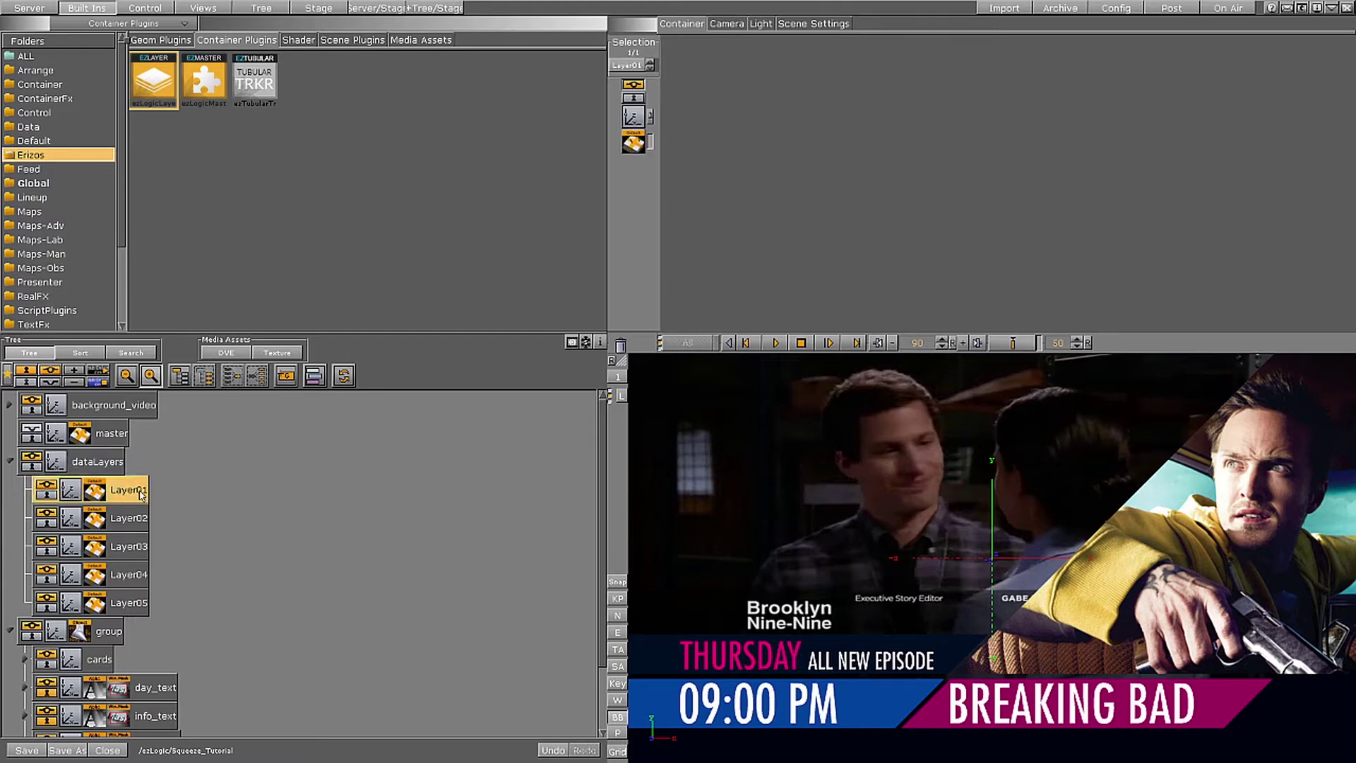
Rename Layer01 to showTitle in its ezLogicLayer plugin's Name field
left_click(99, 493)
double_click(784, 65)
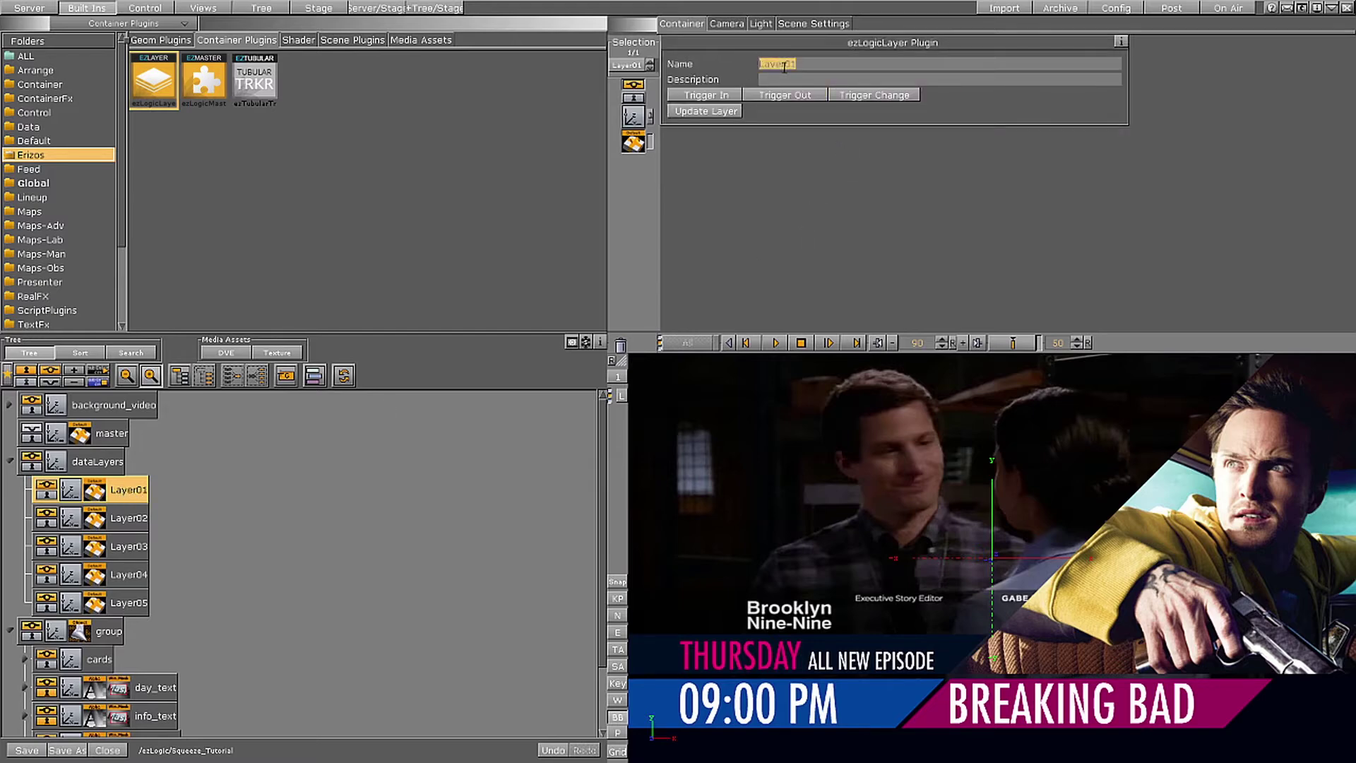
type("showtit")
key("BackSpace")
key("BackSpace")
key("BackSpace")
type("Title")
key("Return")
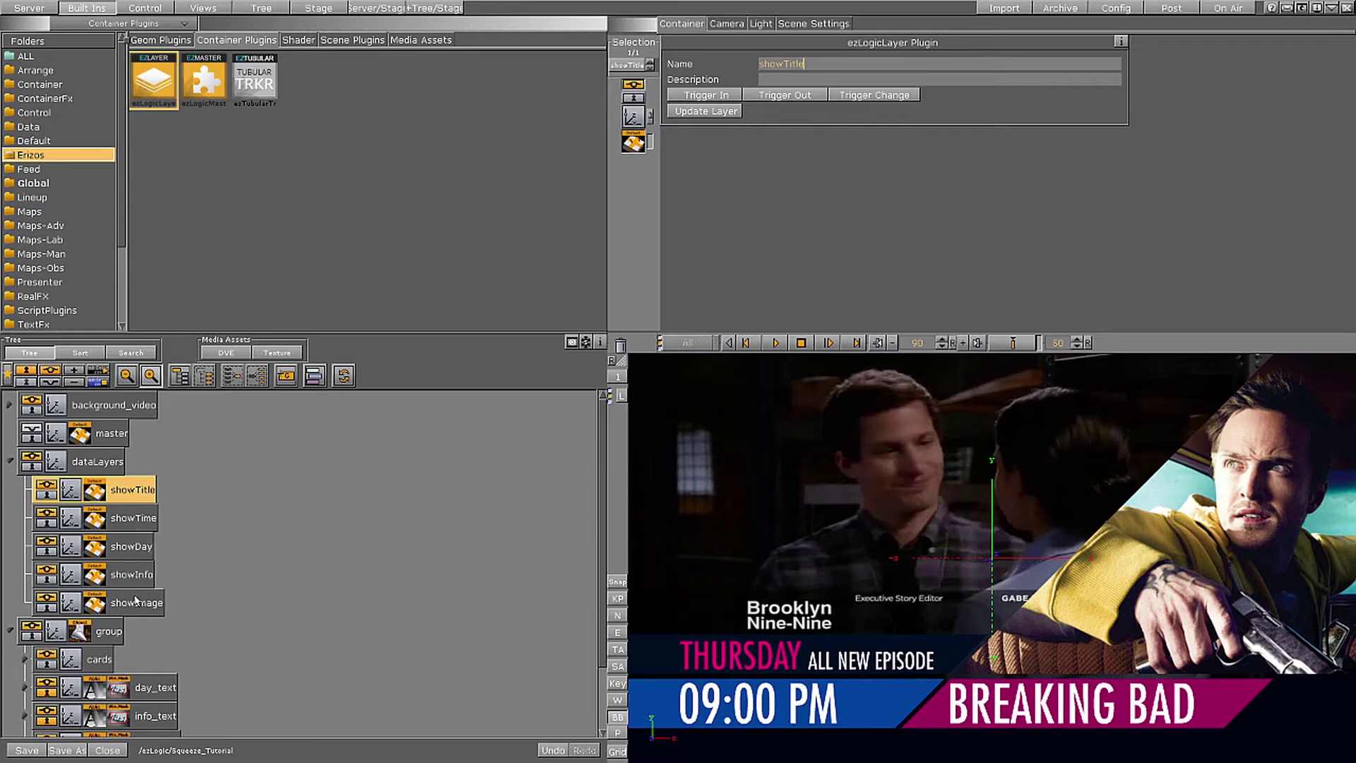
Move day_text, info_text, time_text, show_title and image under their matching show layers
scroll(605, 479, "down", 1)
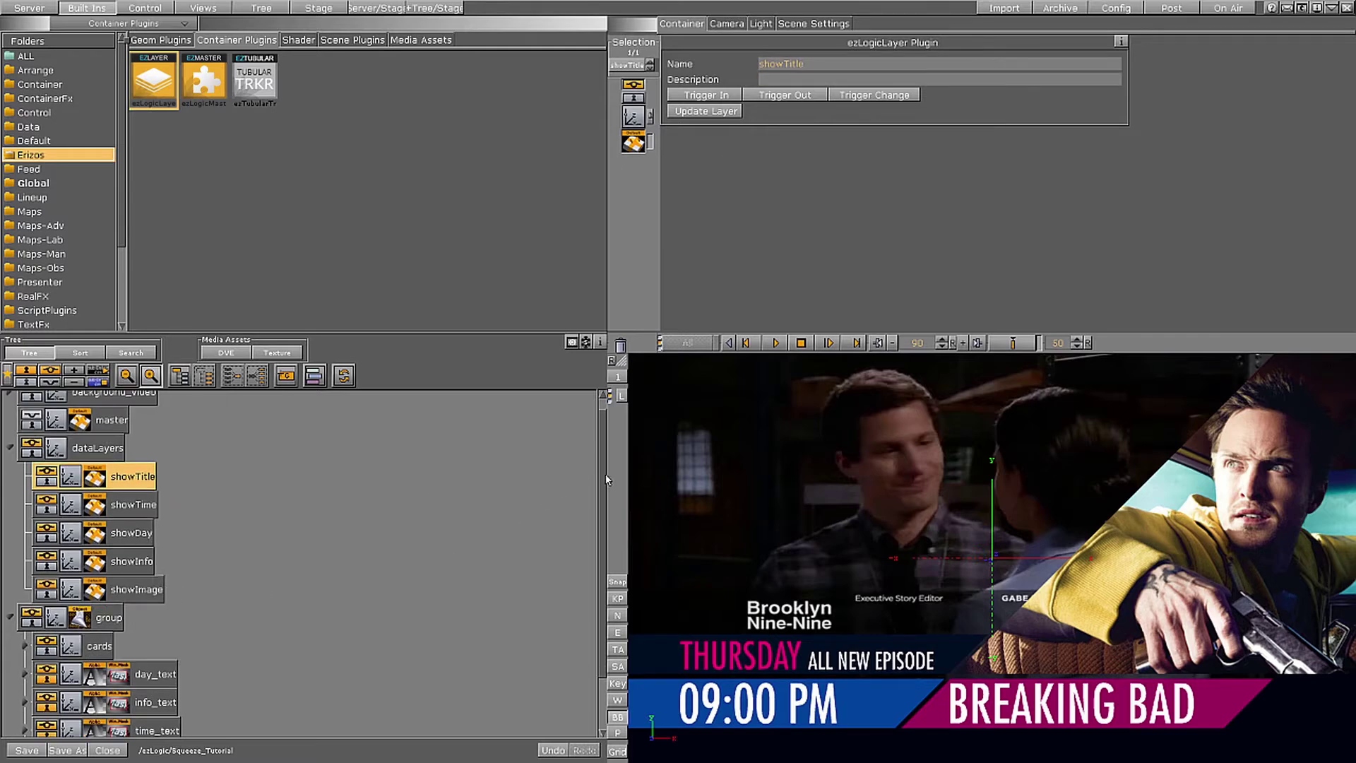
scroll(606, 480, "up", 1)
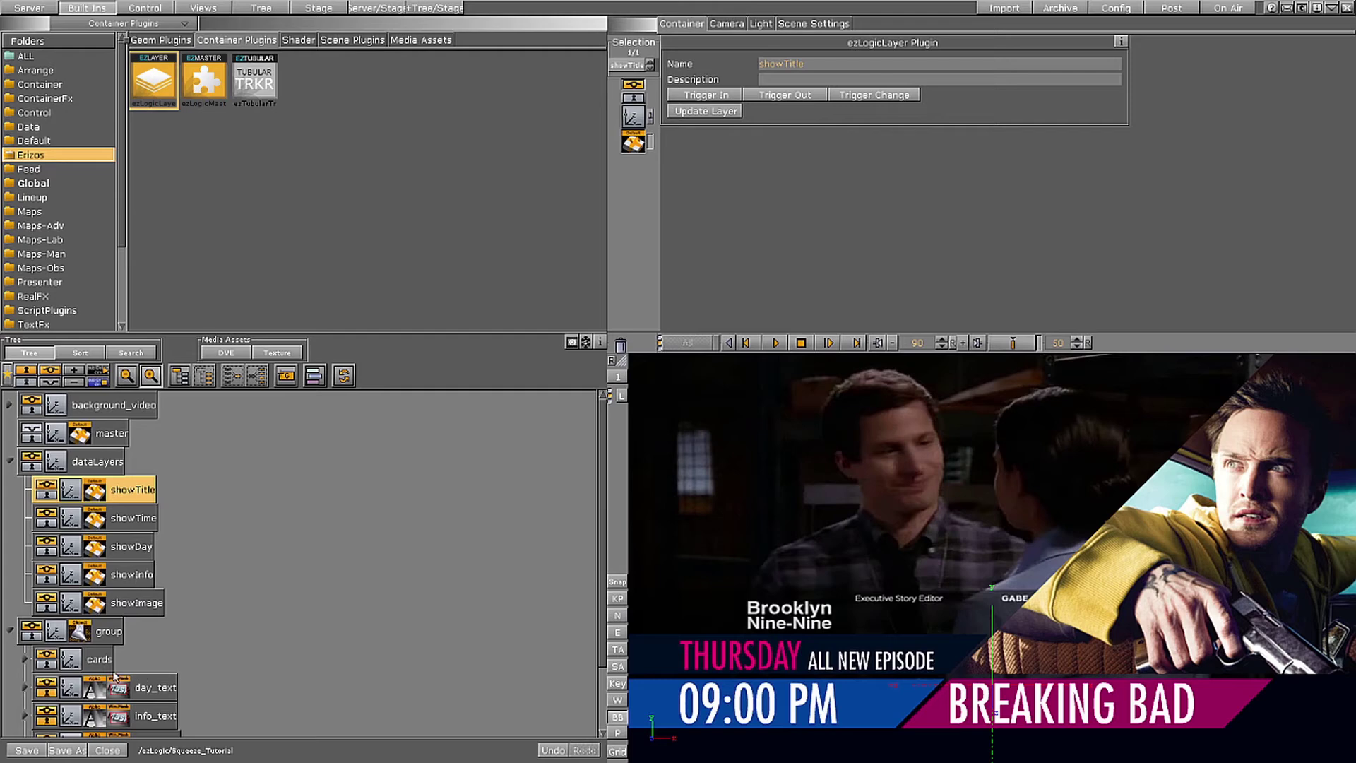
left_click(160, 688)
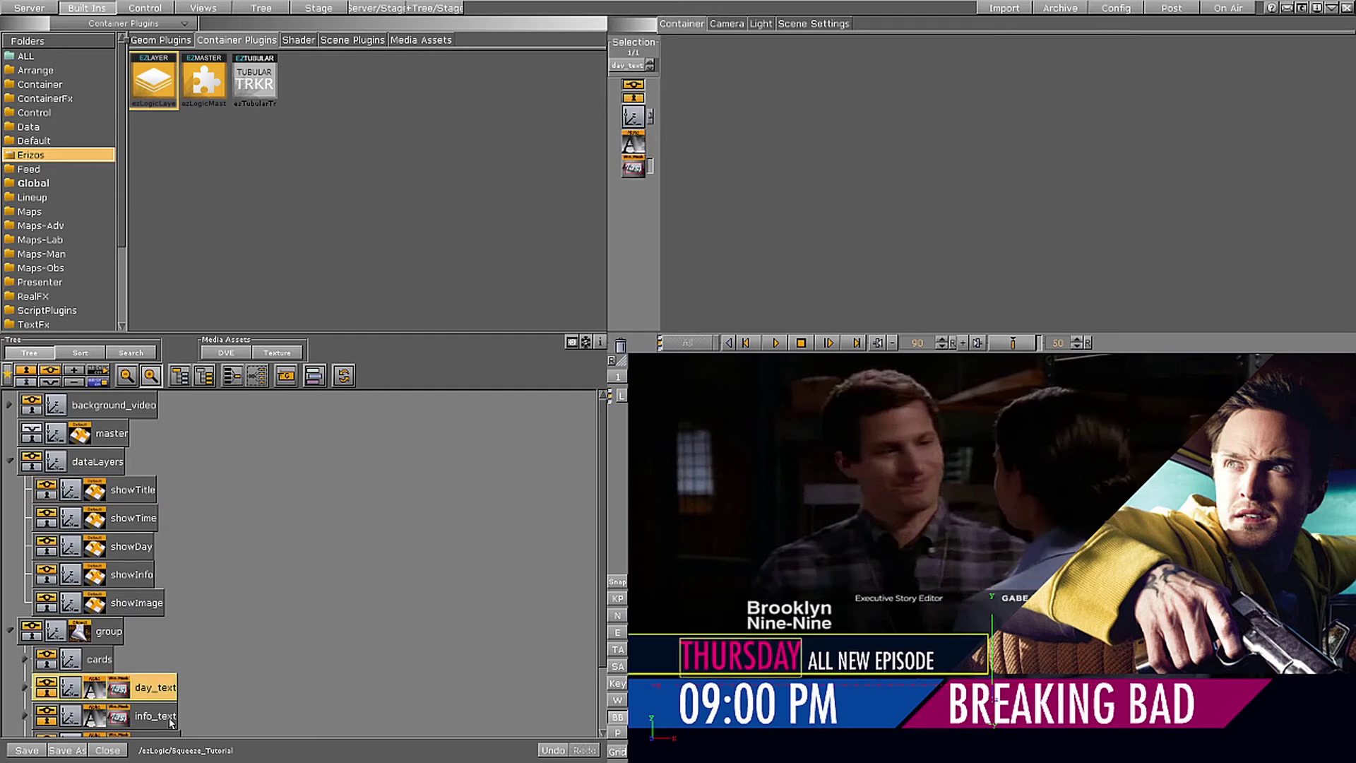
left_click_drag(168, 686, 187, 547)
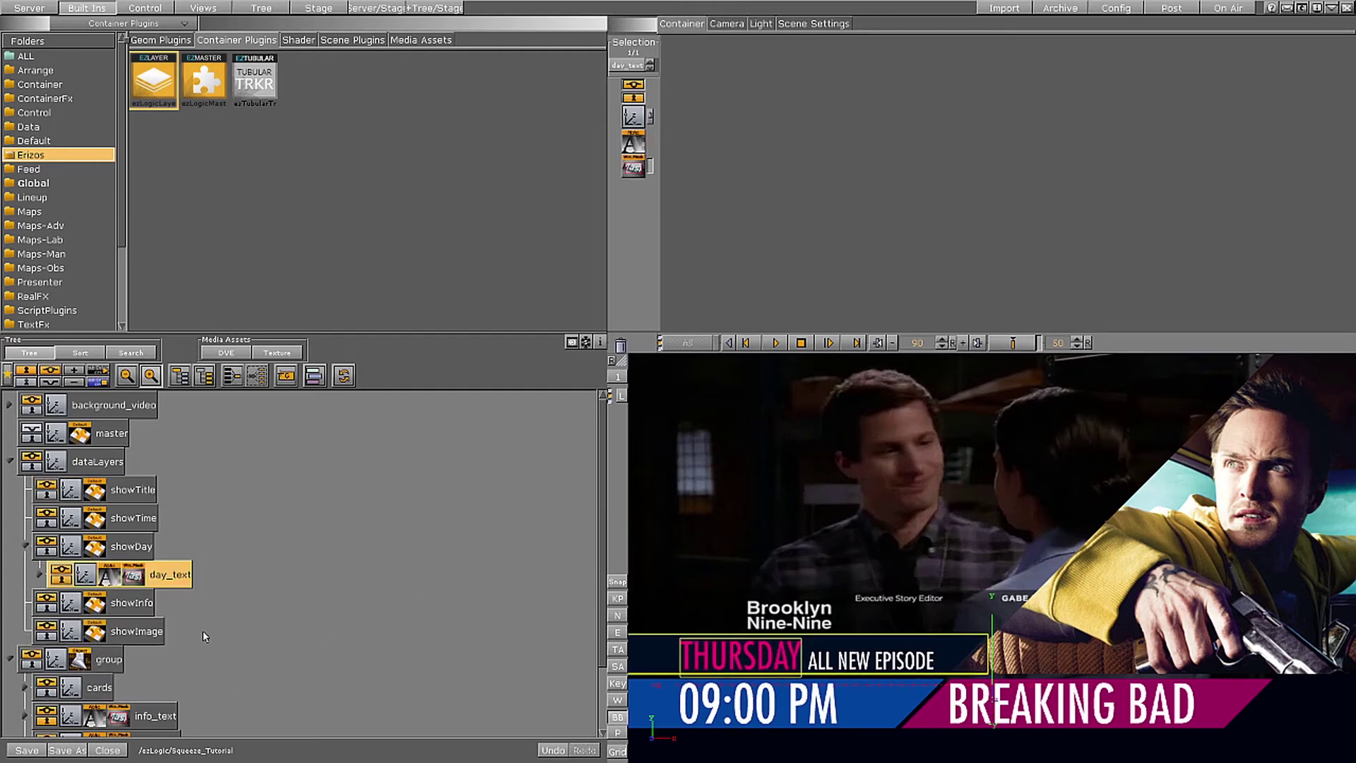
left_click_drag(169, 718, 175, 602)
scroll(597, 571, "down", 3)
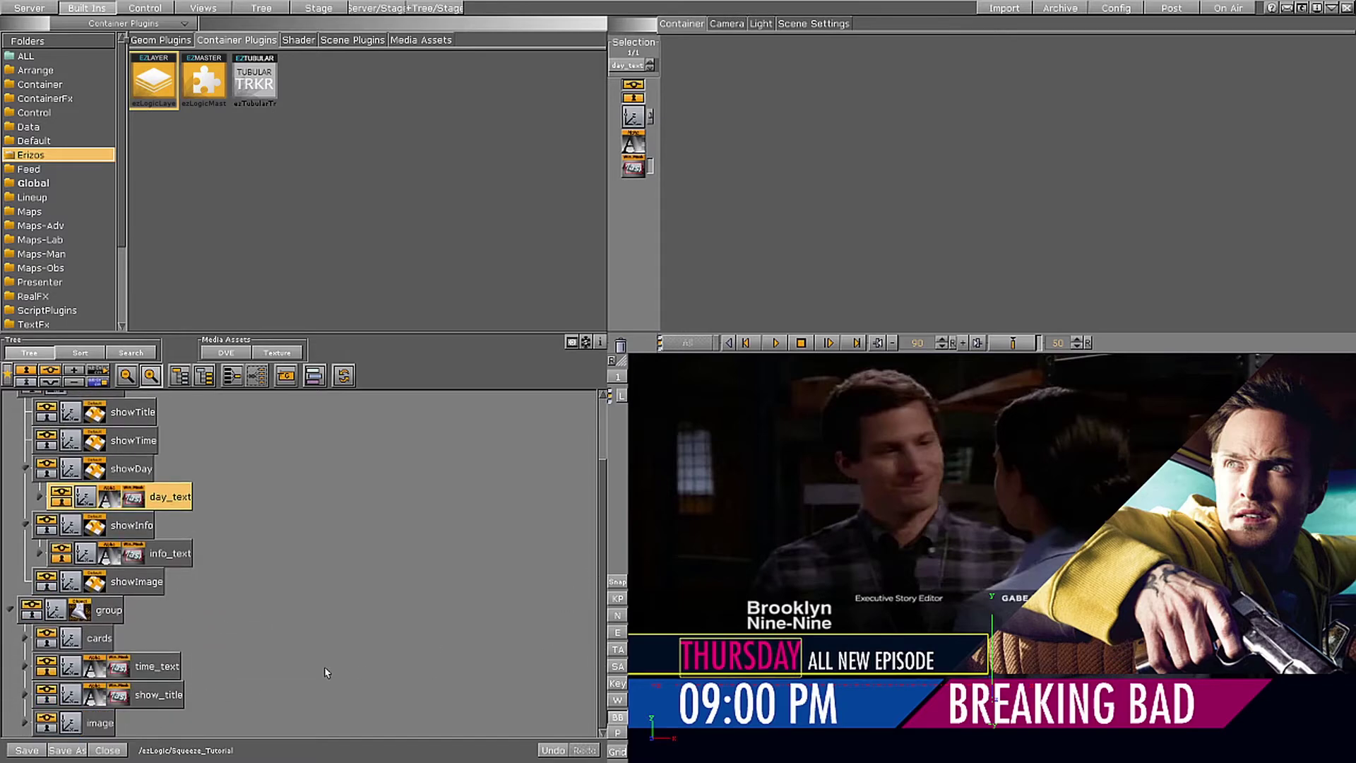
left_click_drag(164, 668, 175, 439)
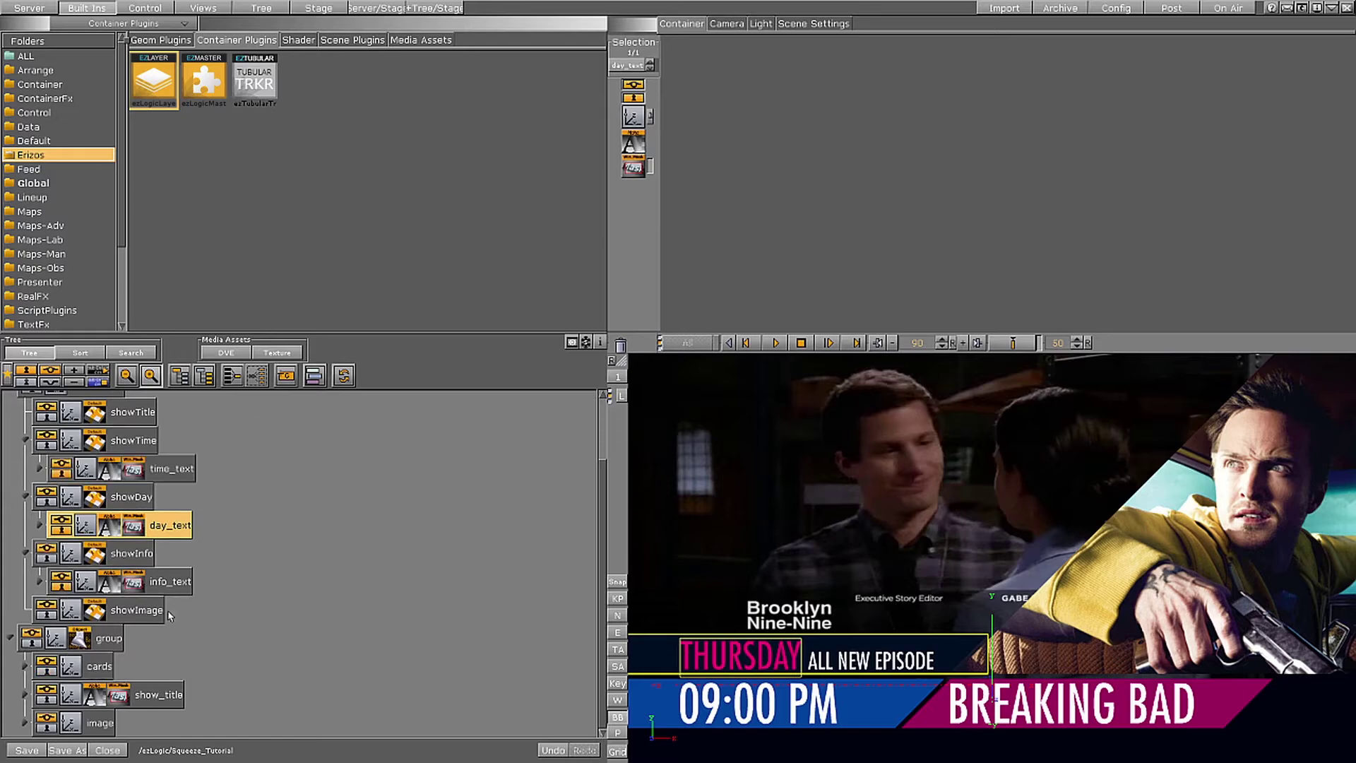
left_click_drag(161, 699, 176, 415)
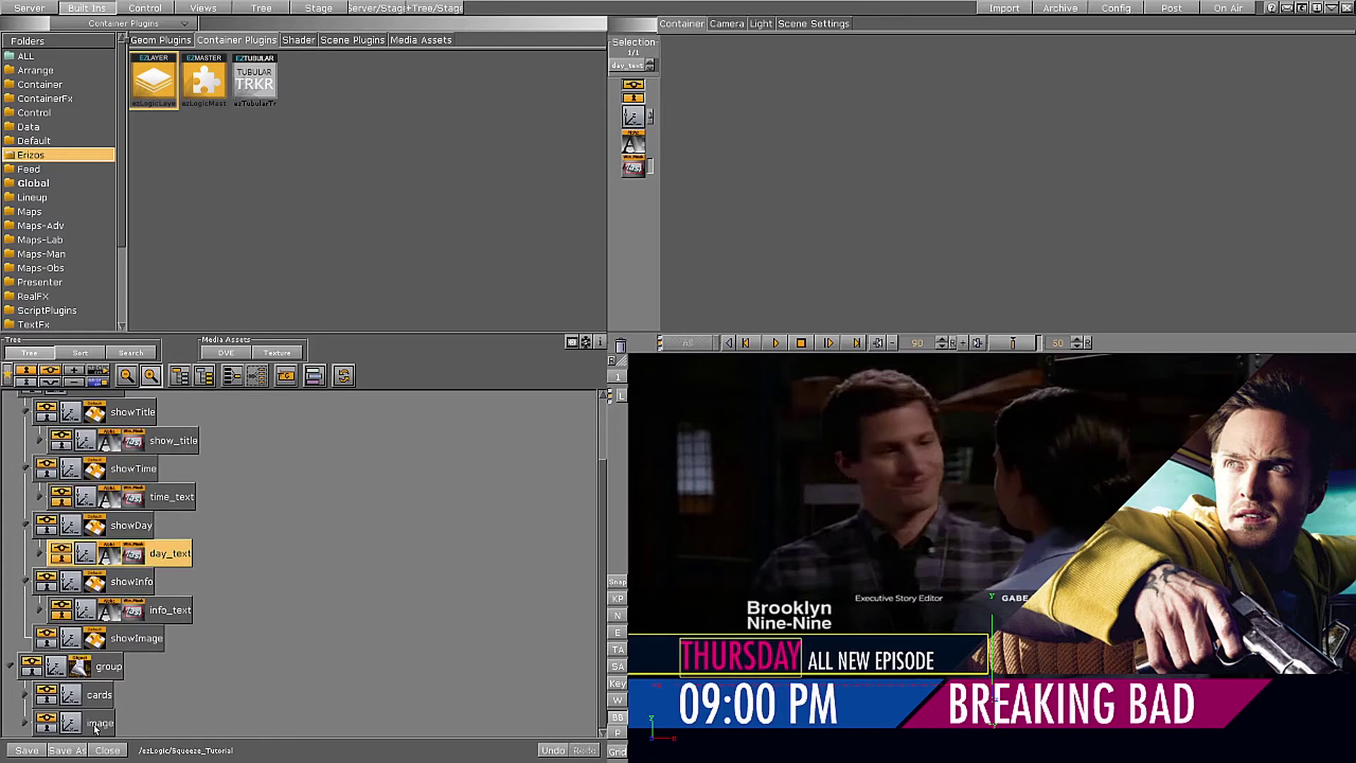
left_click_drag(99, 727, 185, 644)
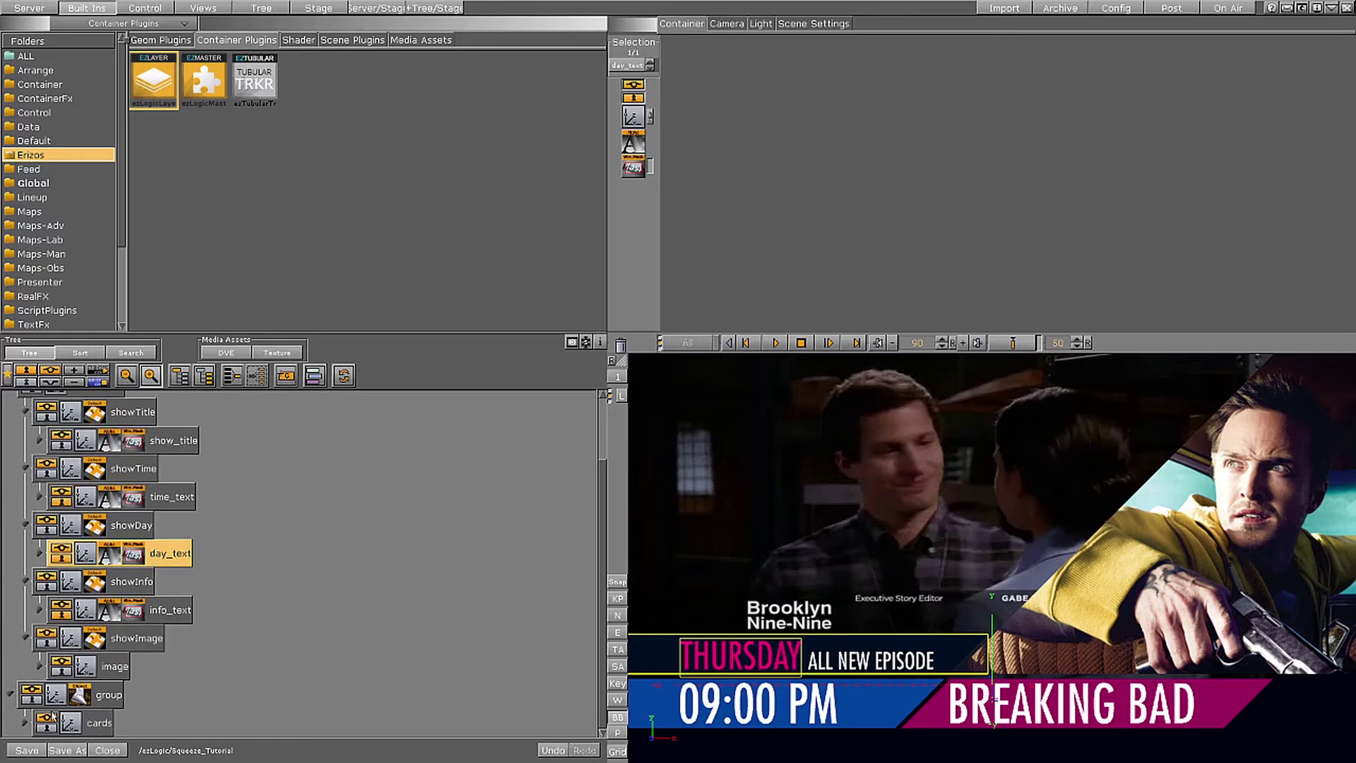
Rename the group container to GFX
left_click(108, 697)
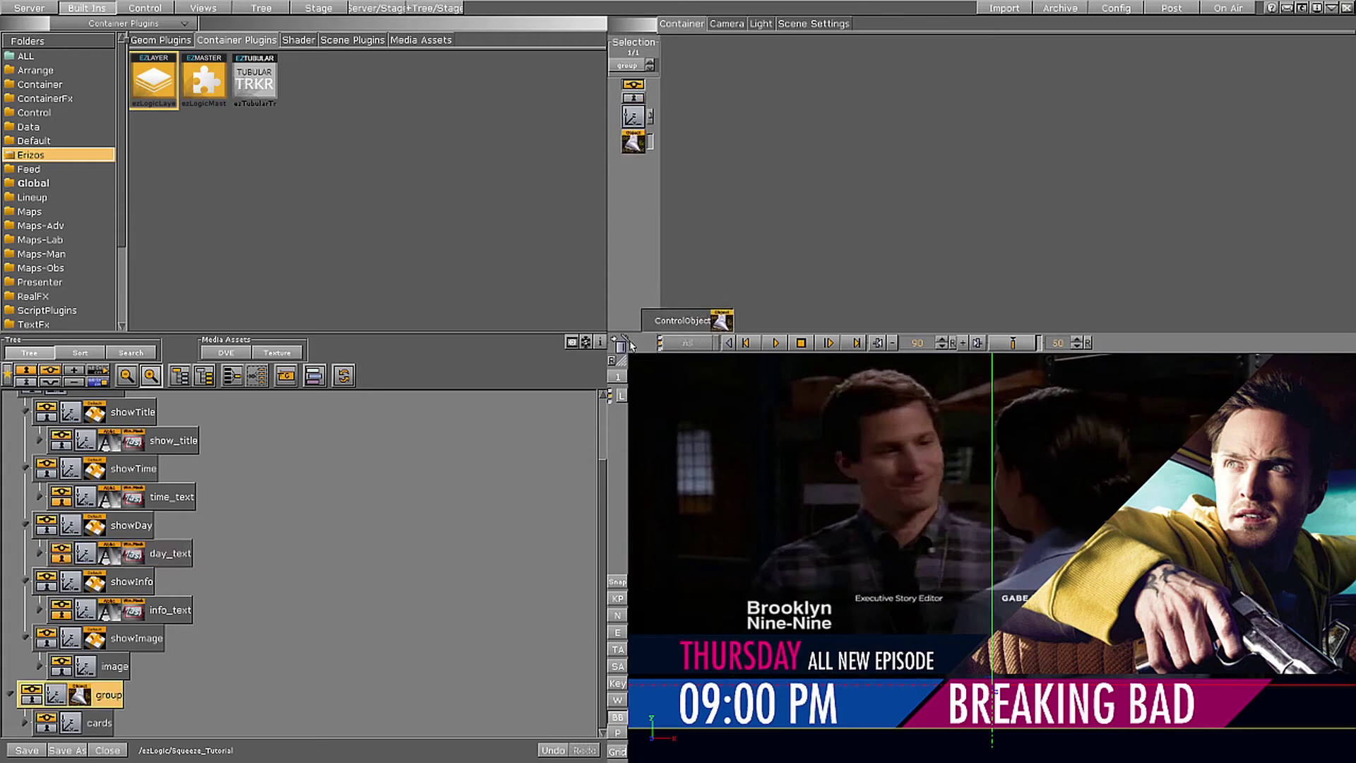
double_click(92, 698)
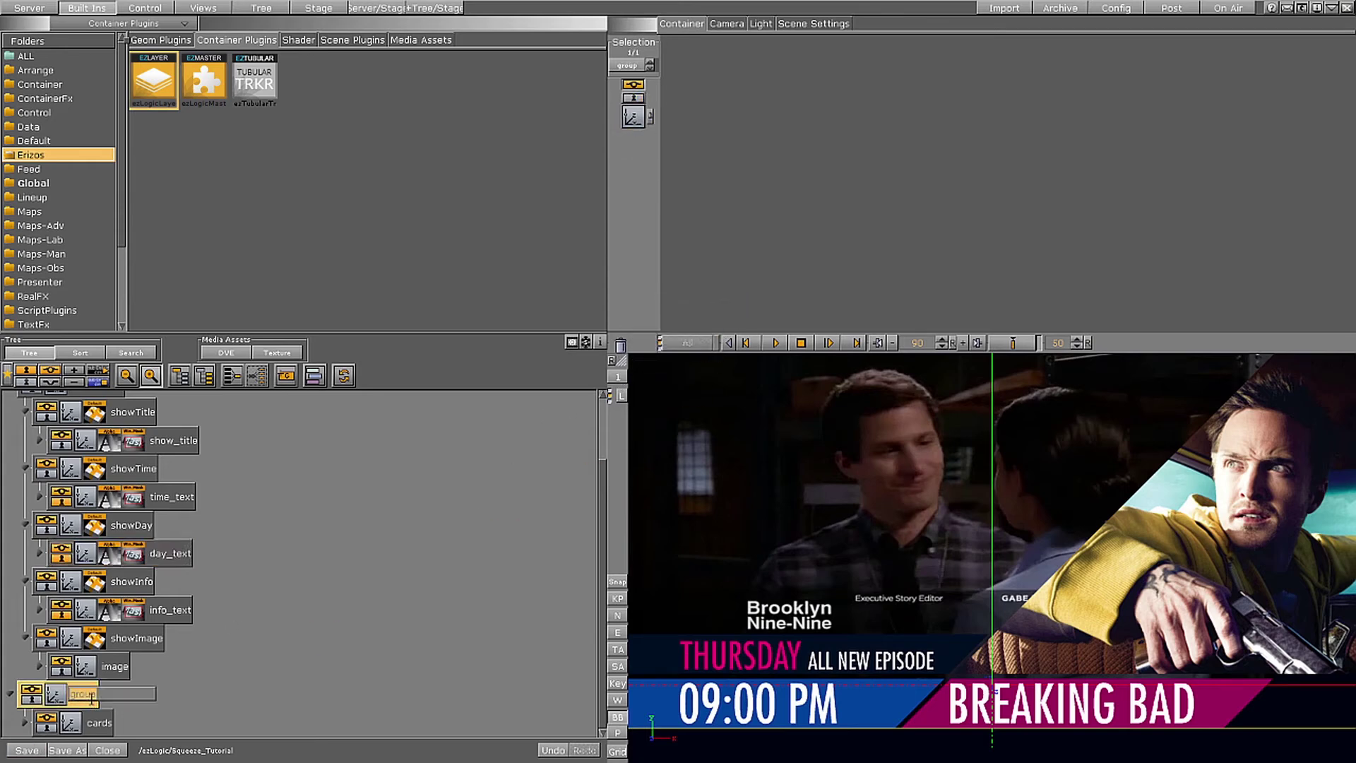
type("GFX")
key("Return")
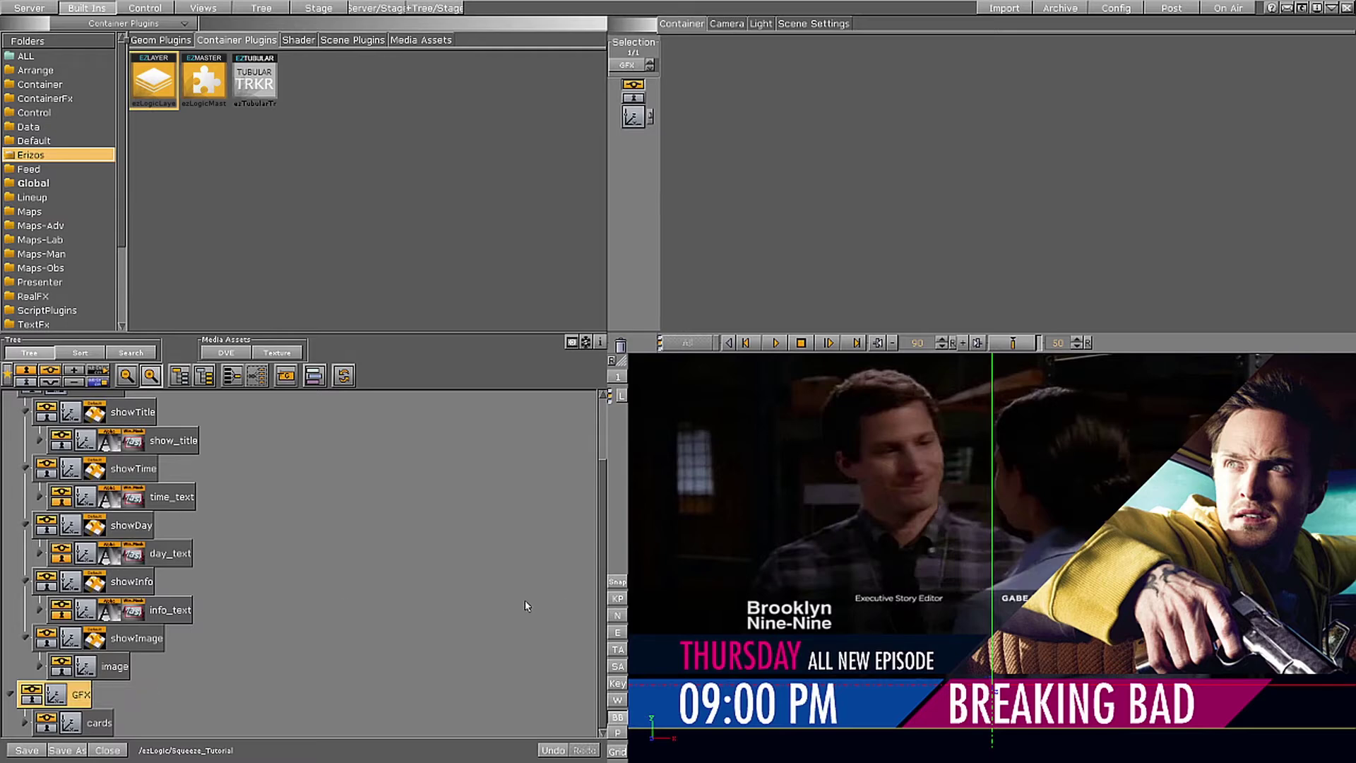
scroll(601, 571, "up", 5)
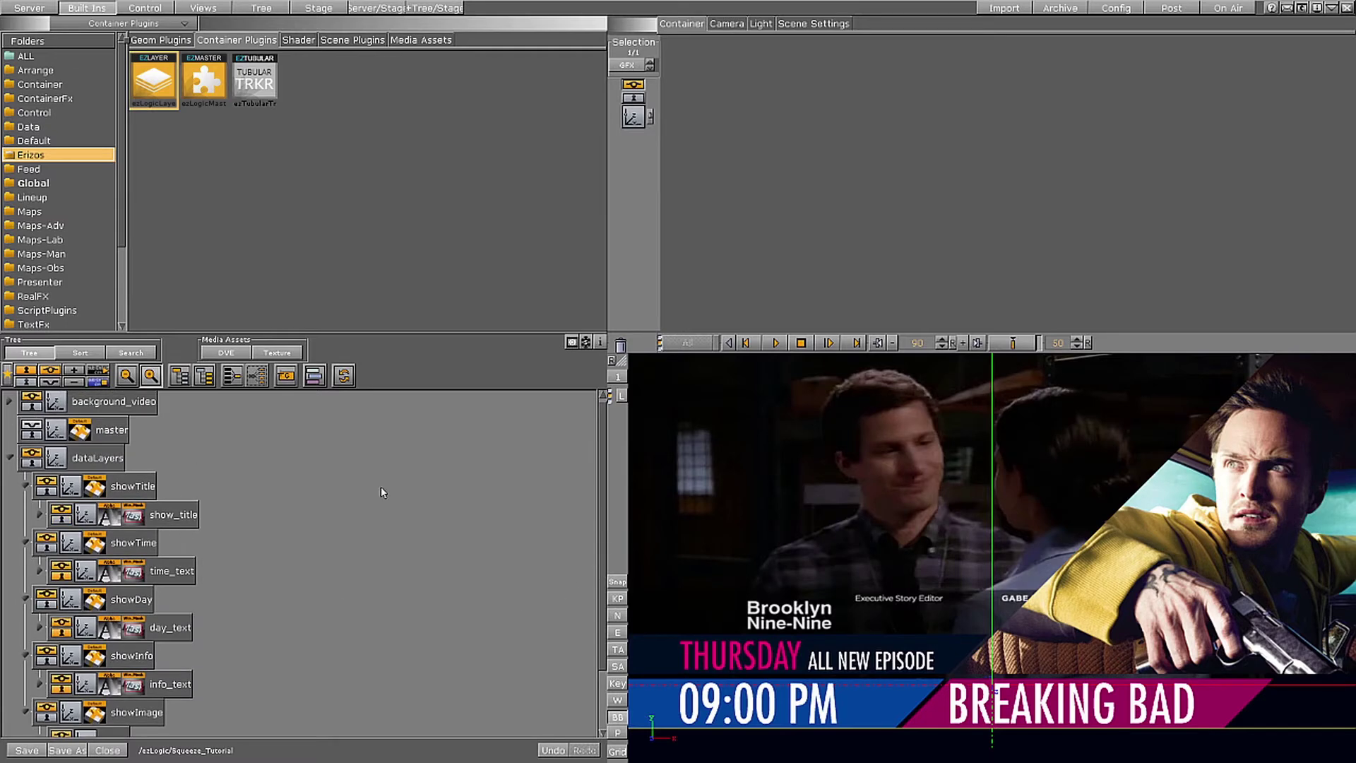
Collapse dataLayers and GFX, run Create Layers on master, and show the stage dopesheet
left_click(10, 461)
left_click(9, 489)
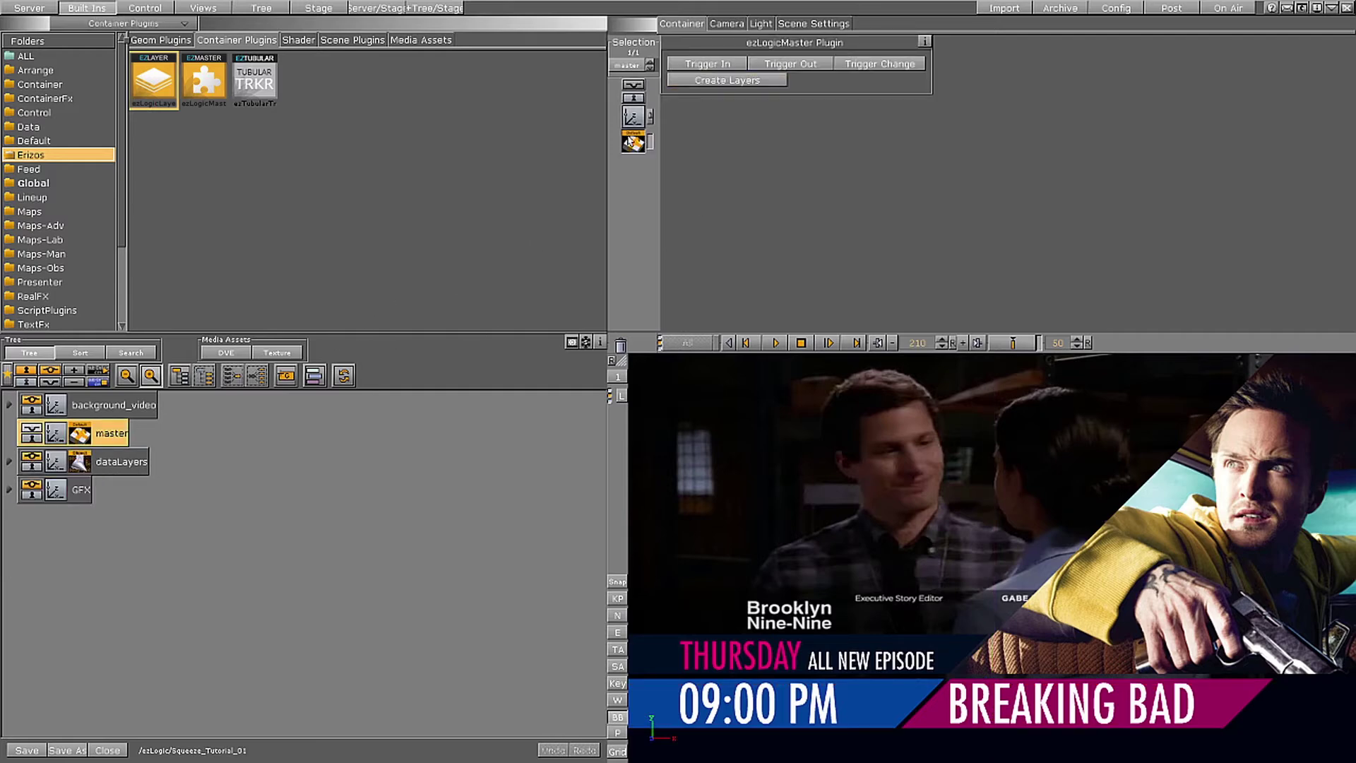
left_click(739, 84)
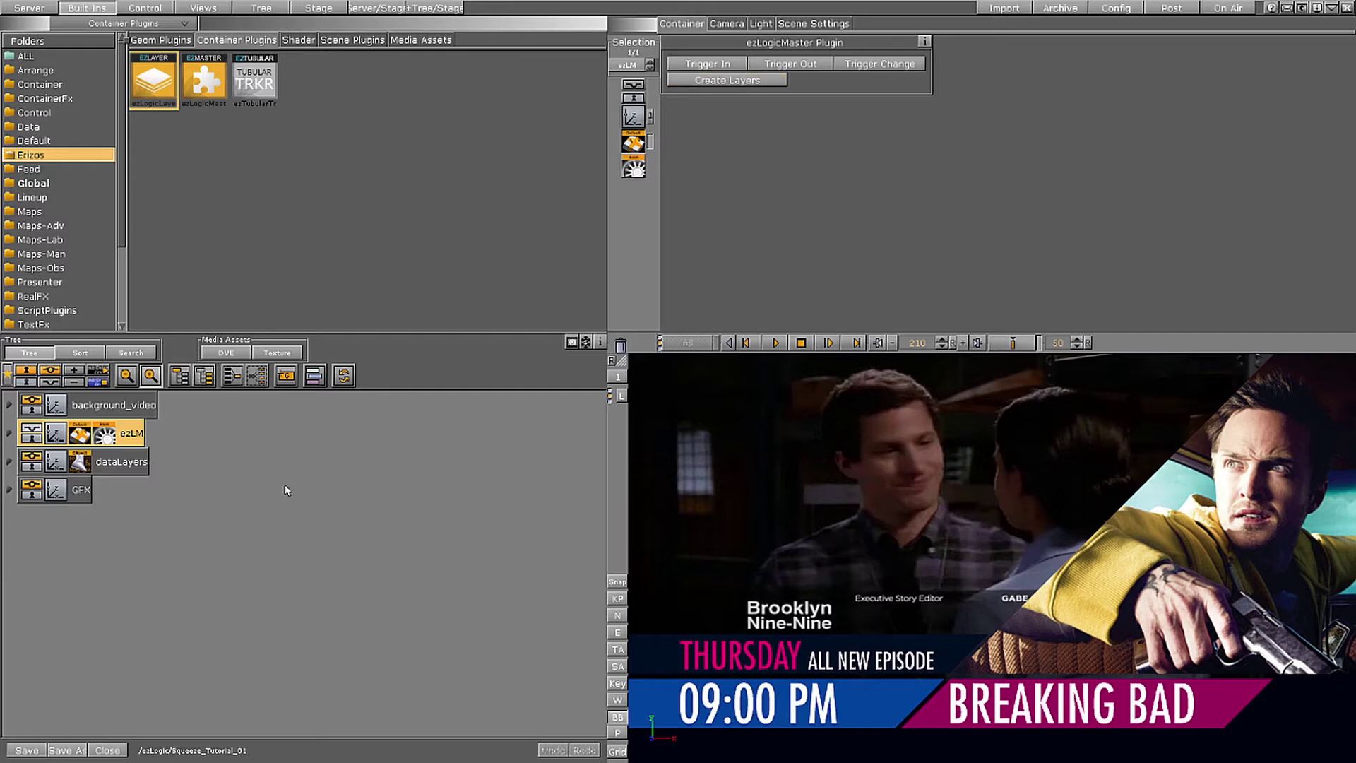
left_click(106, 436)
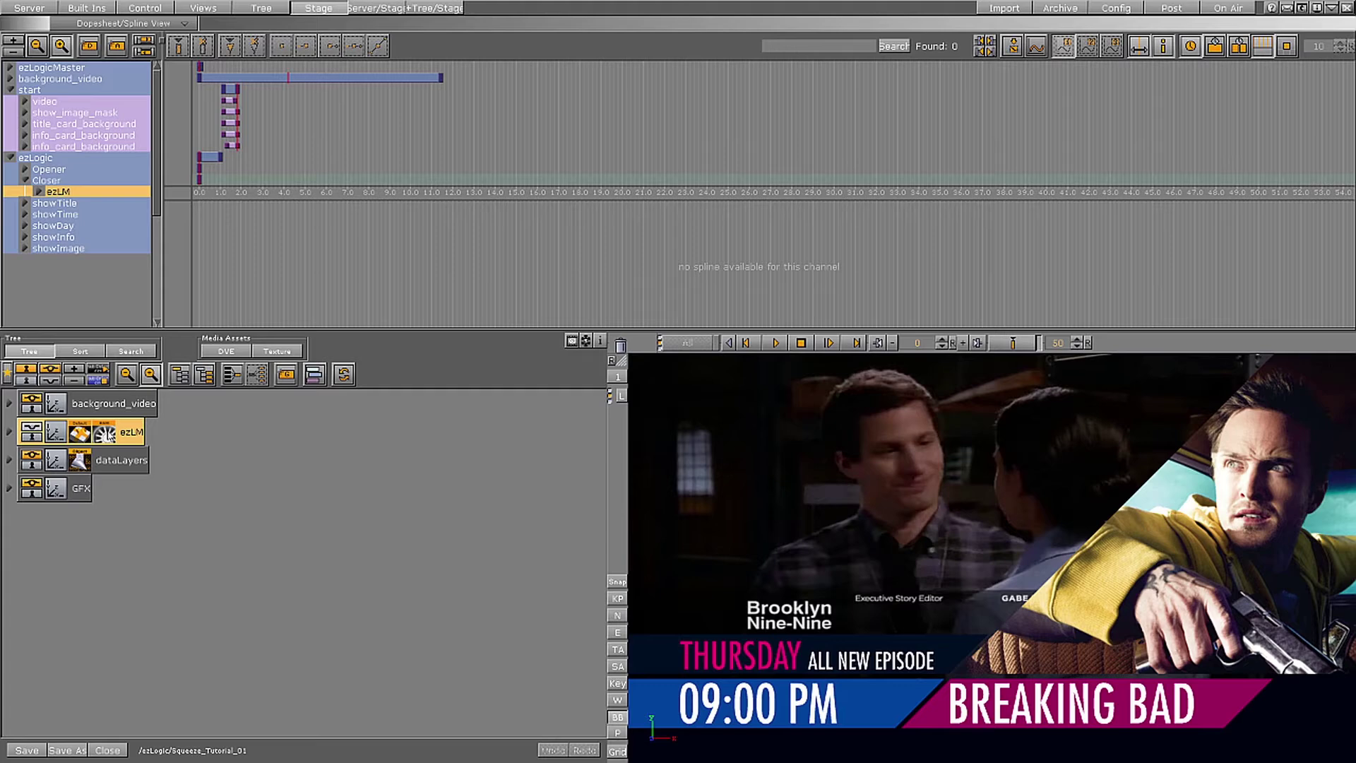
Check the showTitle, showTime and showDay layers, then view the showTitle director's properties
left_click(10, 460)
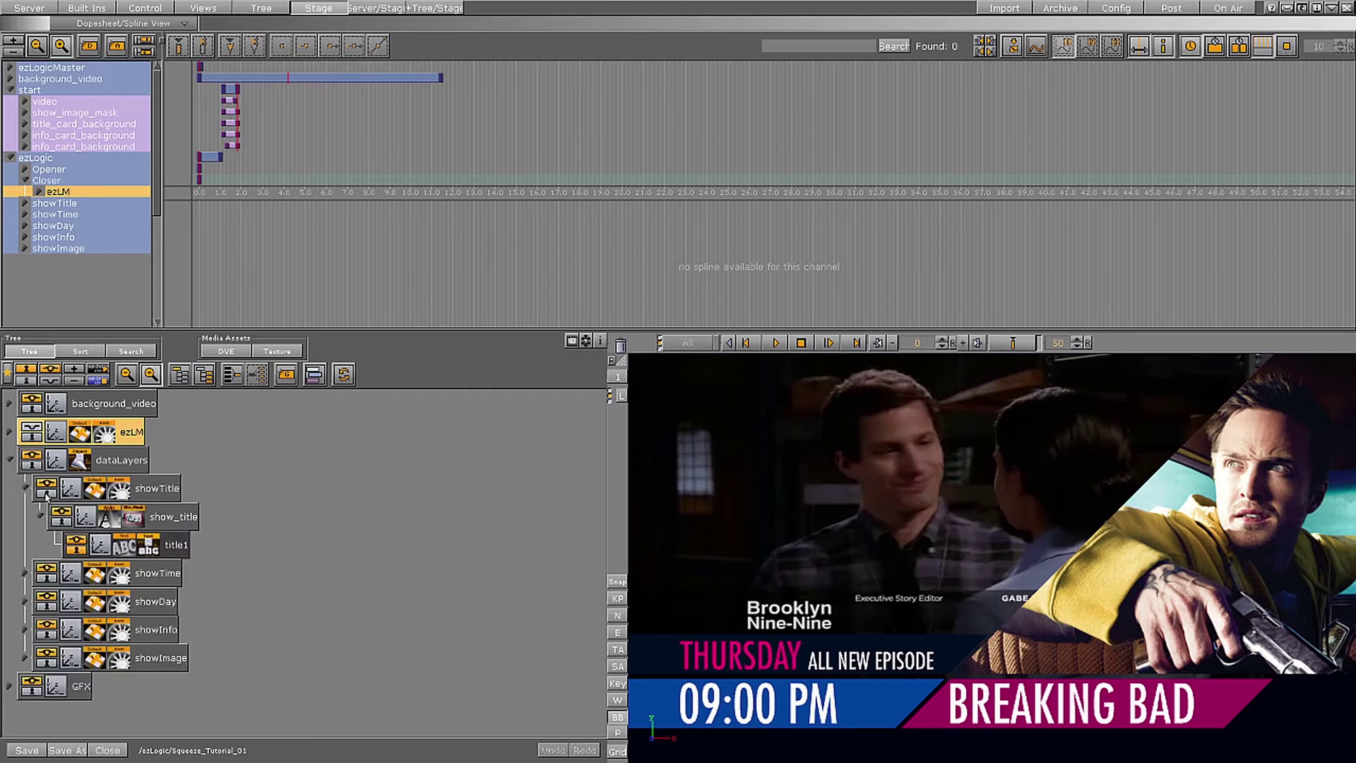
left_click(116, 492)
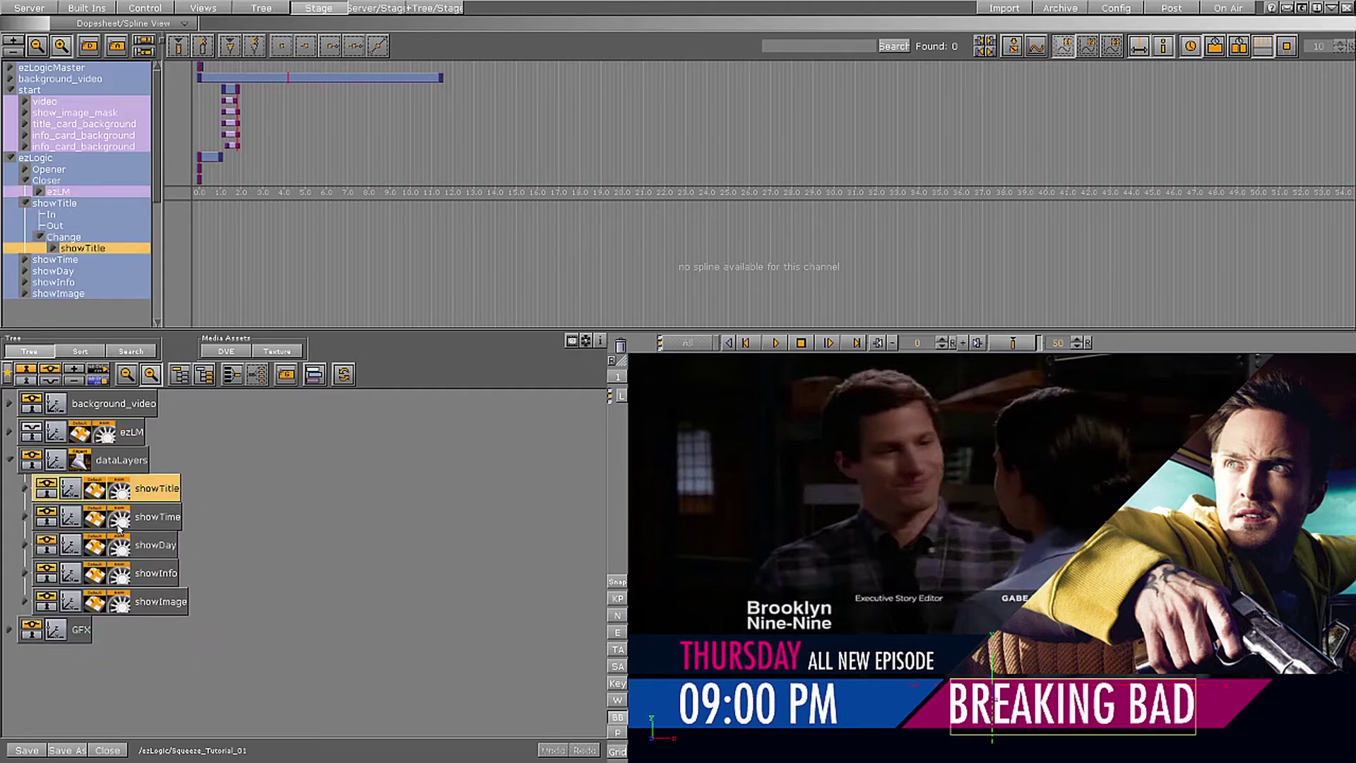
left_click(118, 519)
left_click(119, 546)
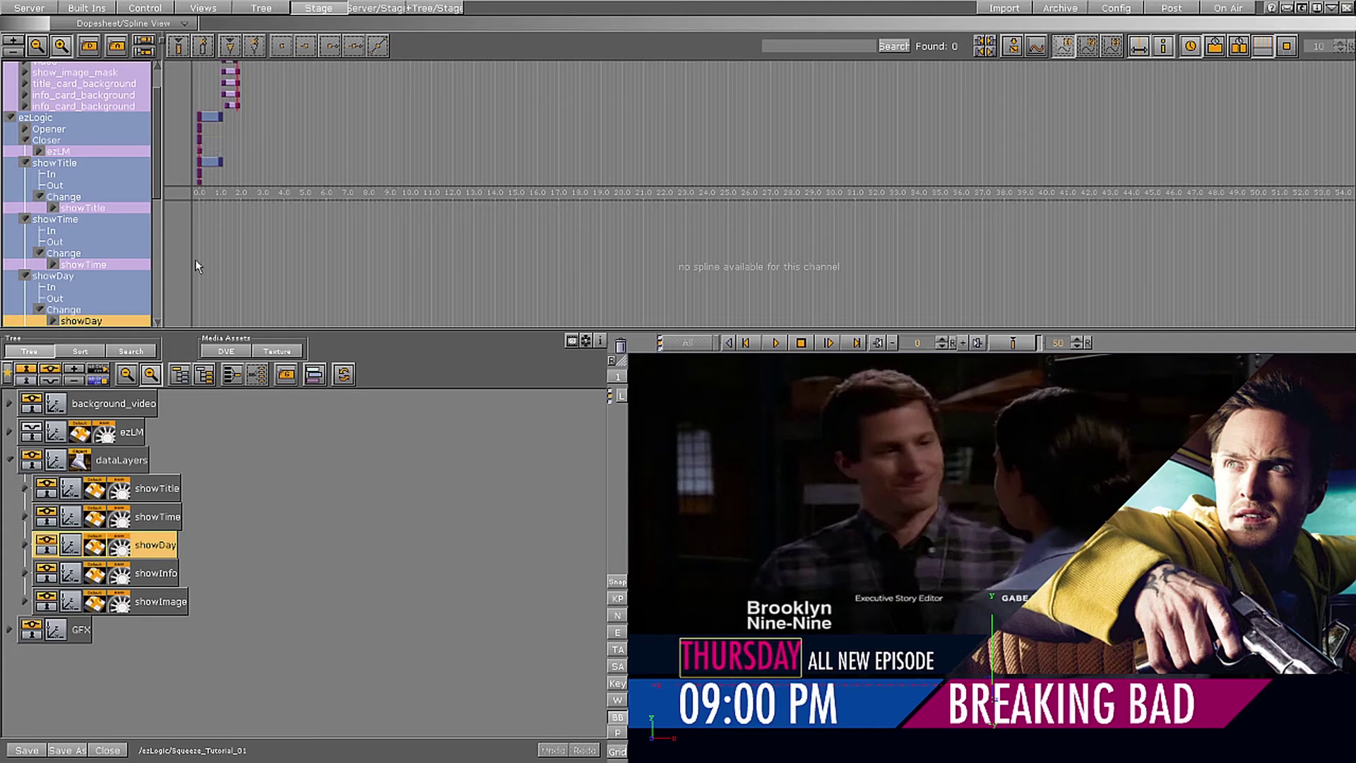
left_click(26, 140)
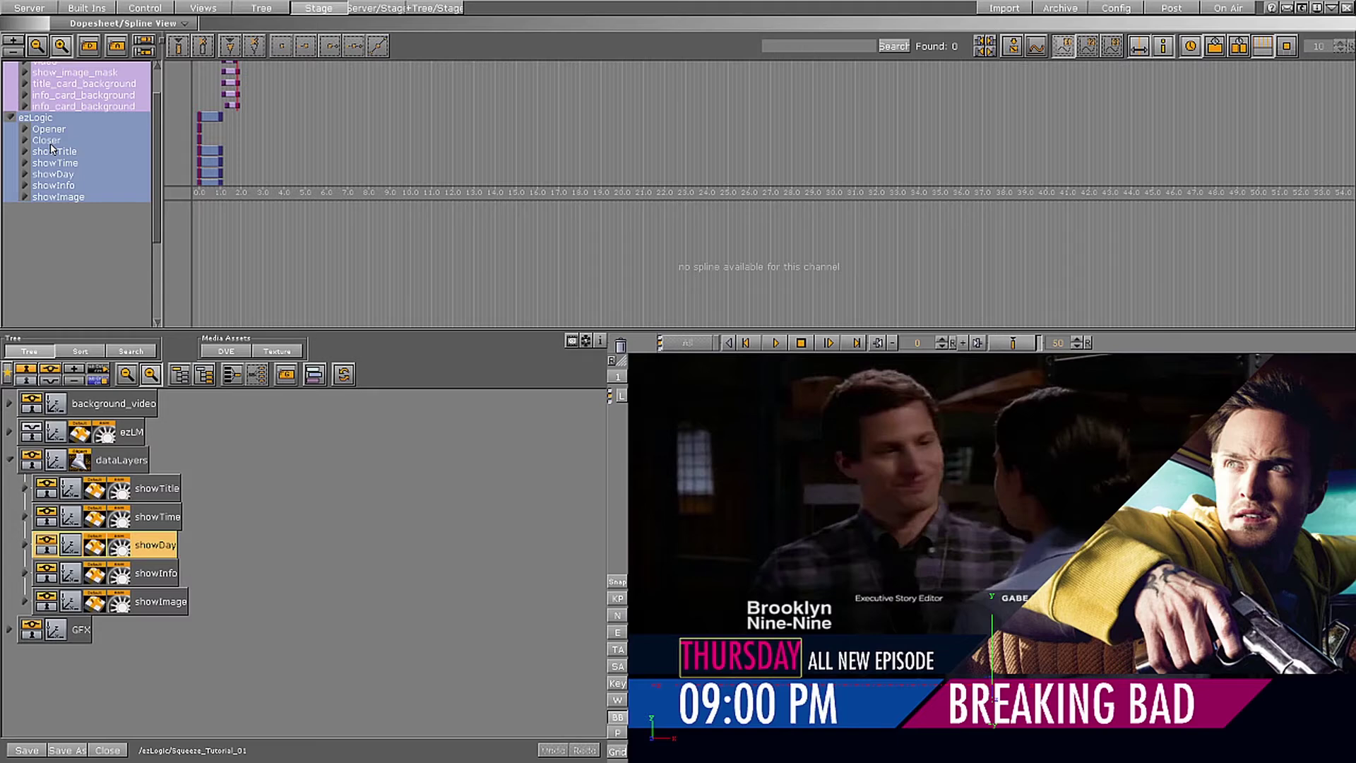
left_click(43, 151)
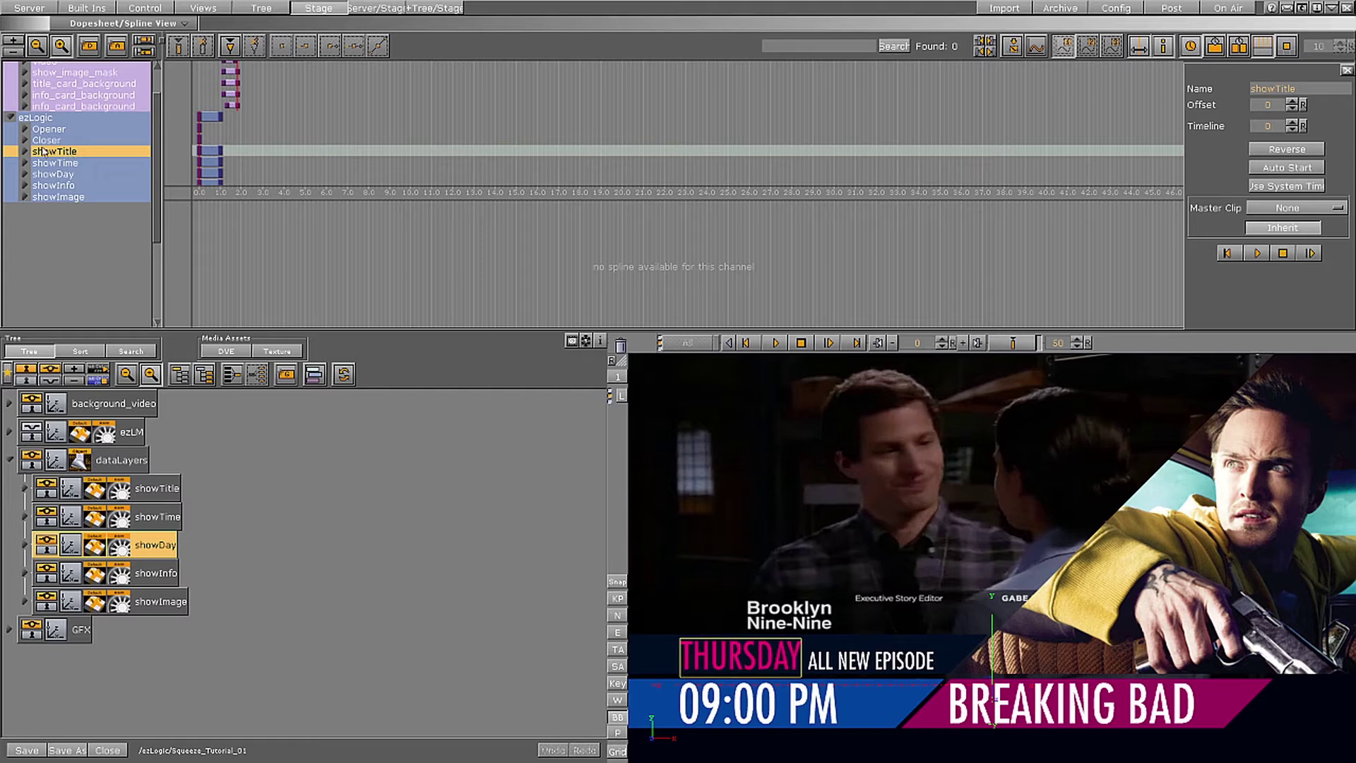
Review showTitle's In, Out and Change sub-directors, then collapse start and showTitle
left_click(22, 153)
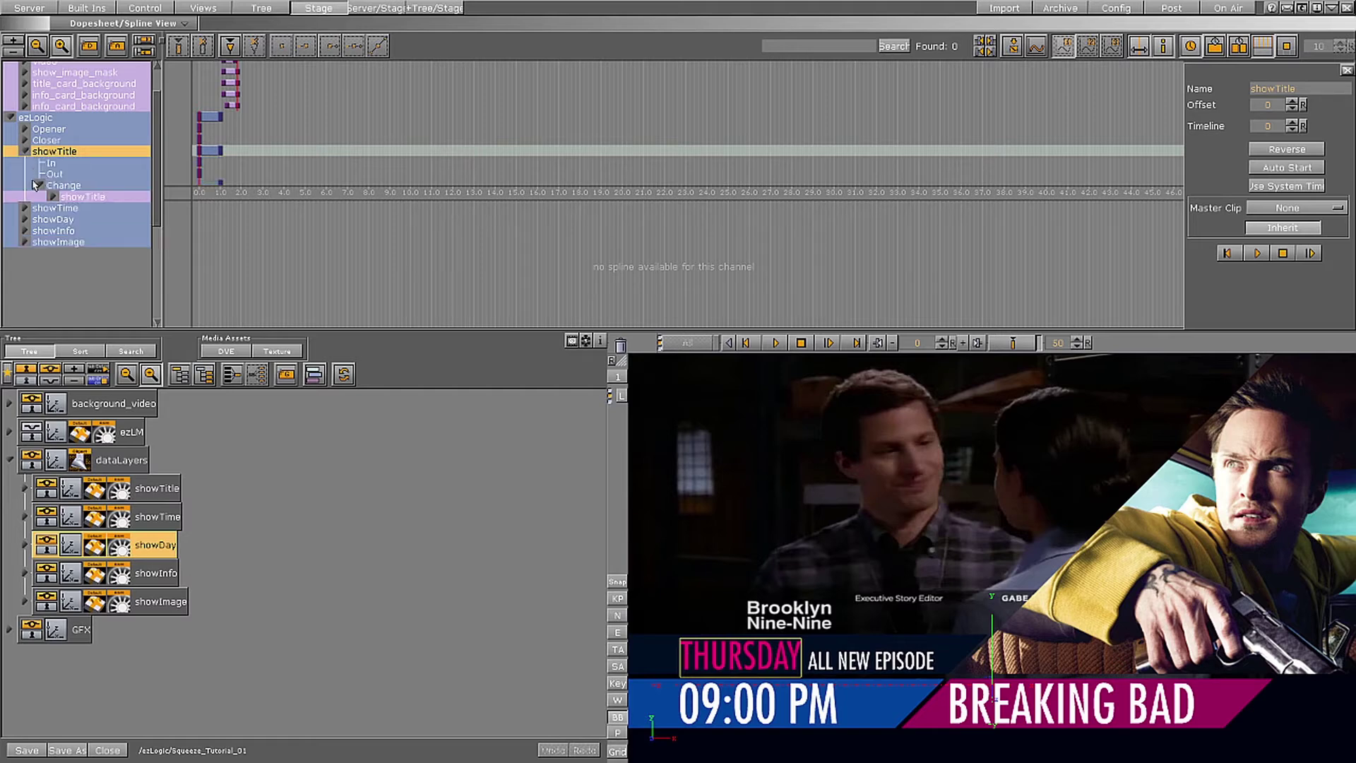
left_click(40, 185)
left_click(55, 164)
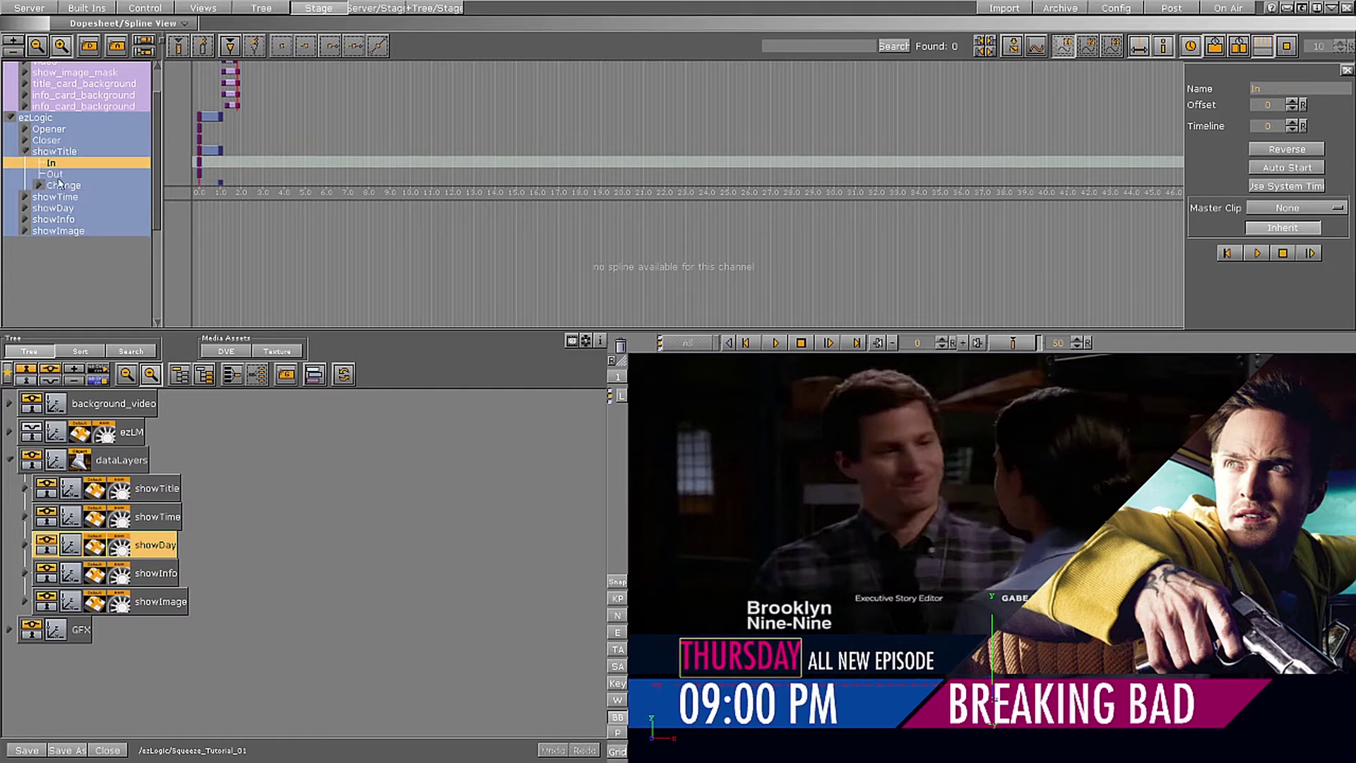
left_click(65, 186)
left_click(55, 175)
left_click(65, 185)
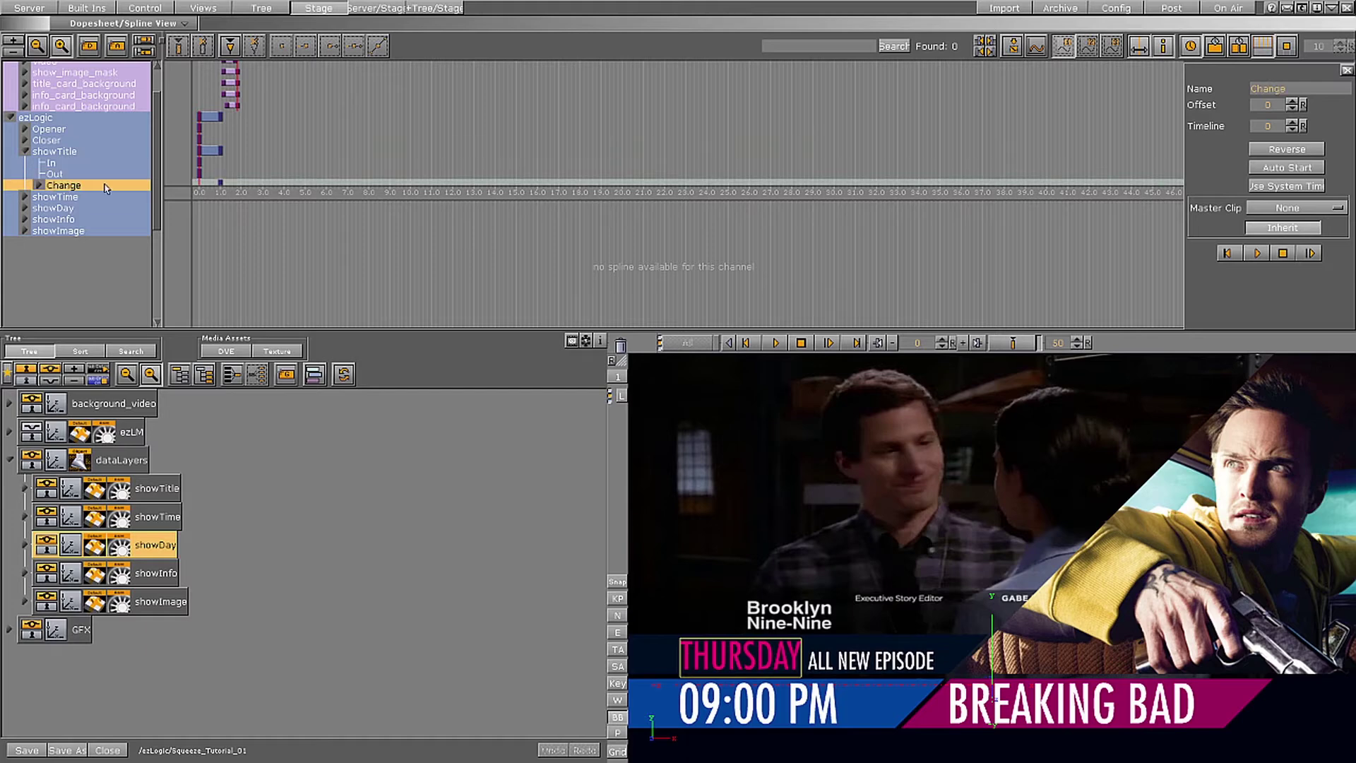
left_click(40, 185)
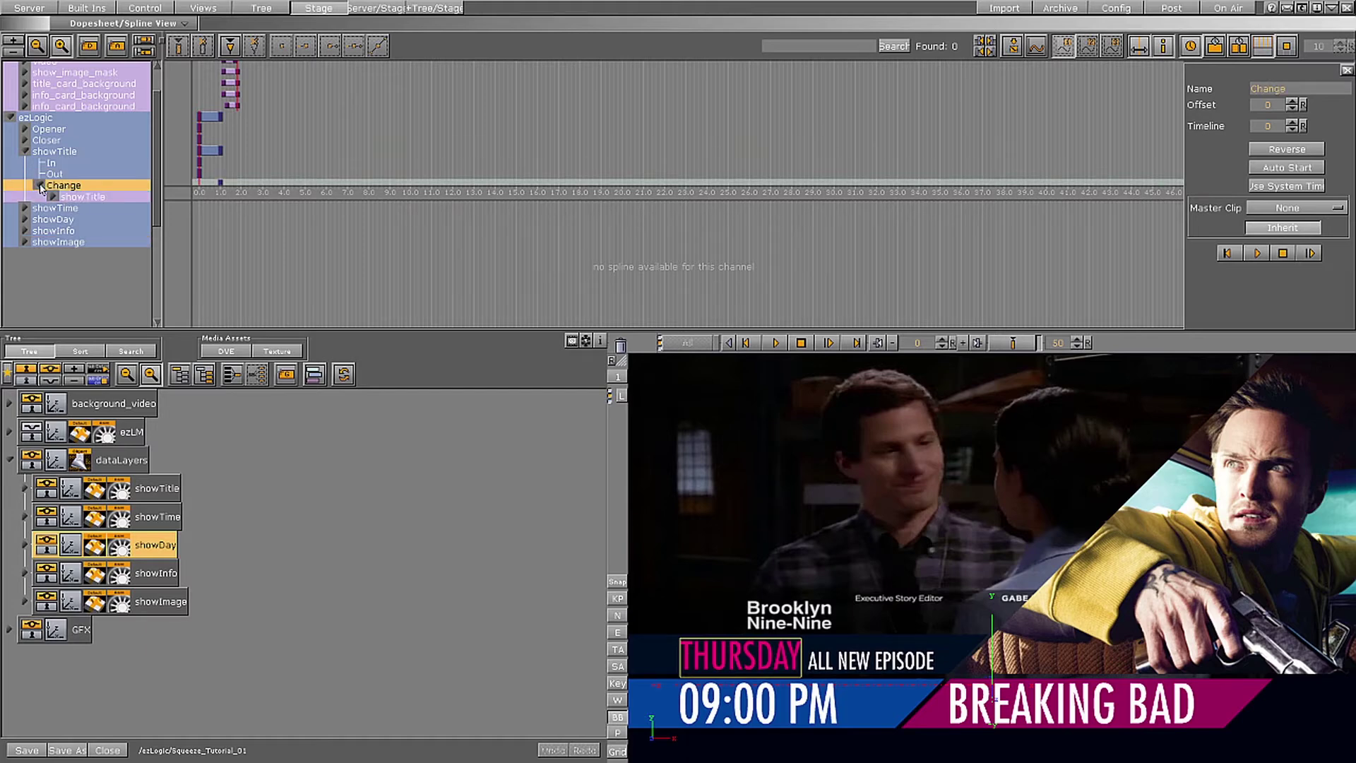
scroll(155, 145, "up", 2)
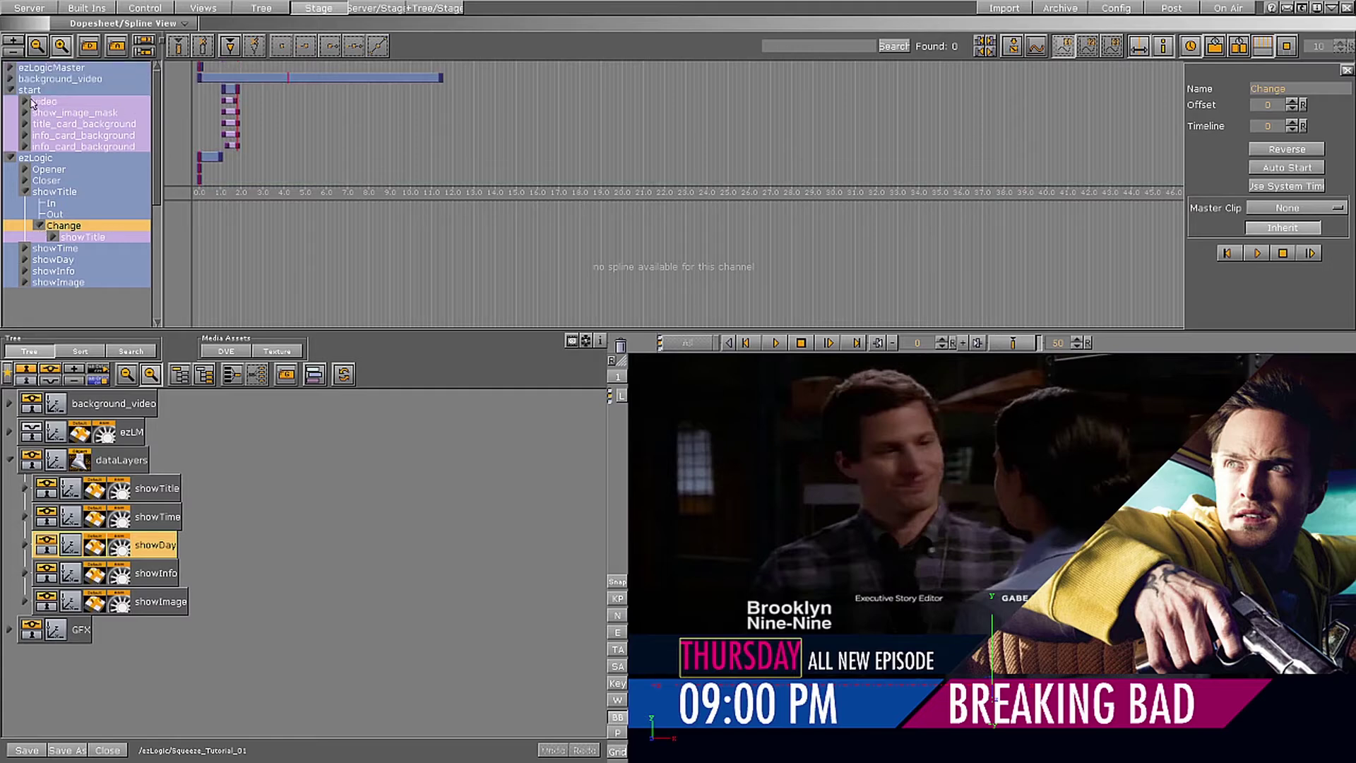
left_click(9, 92)
left_click(25, 136)
Compare the Opener, Closer and ezLogicMaster director properties and expand ezLogicMaster
left_click(61, 117)
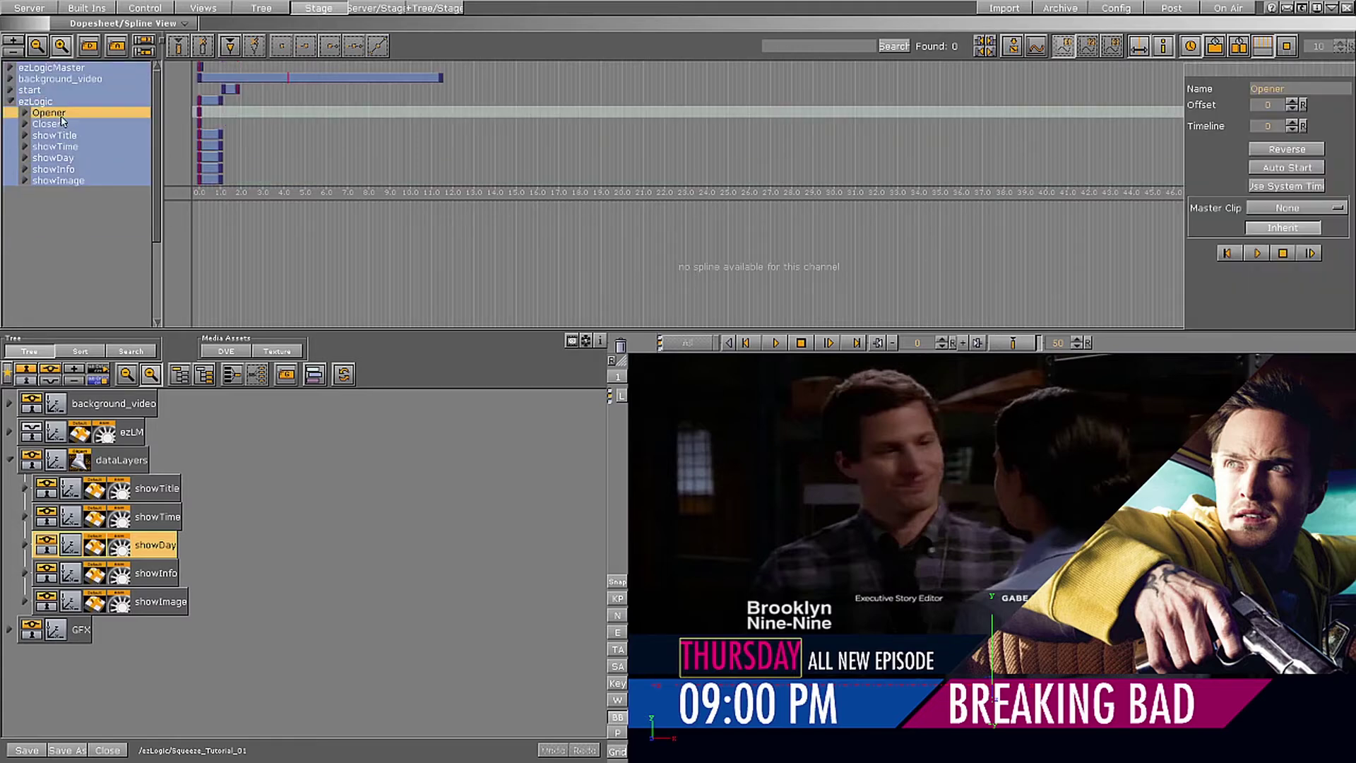
left_click(50, 125)
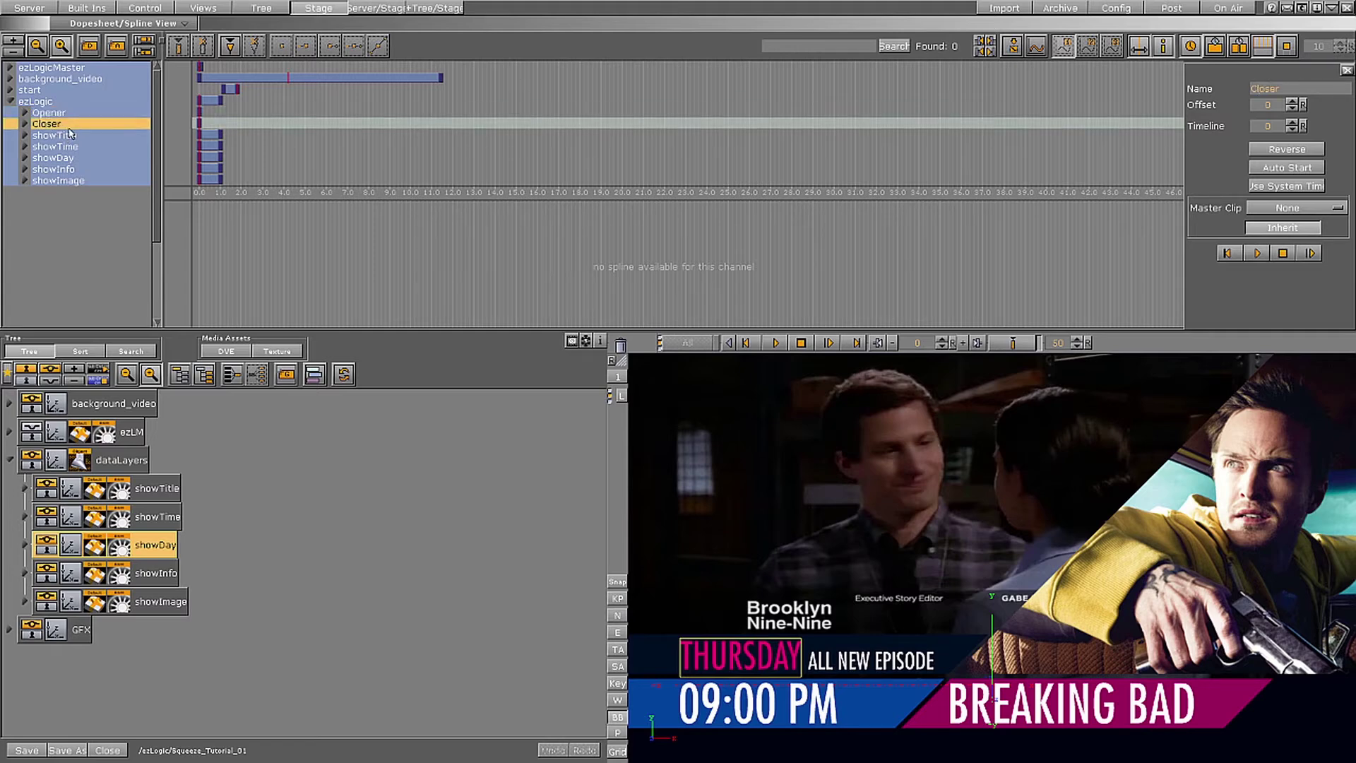
left_click(55, 115)
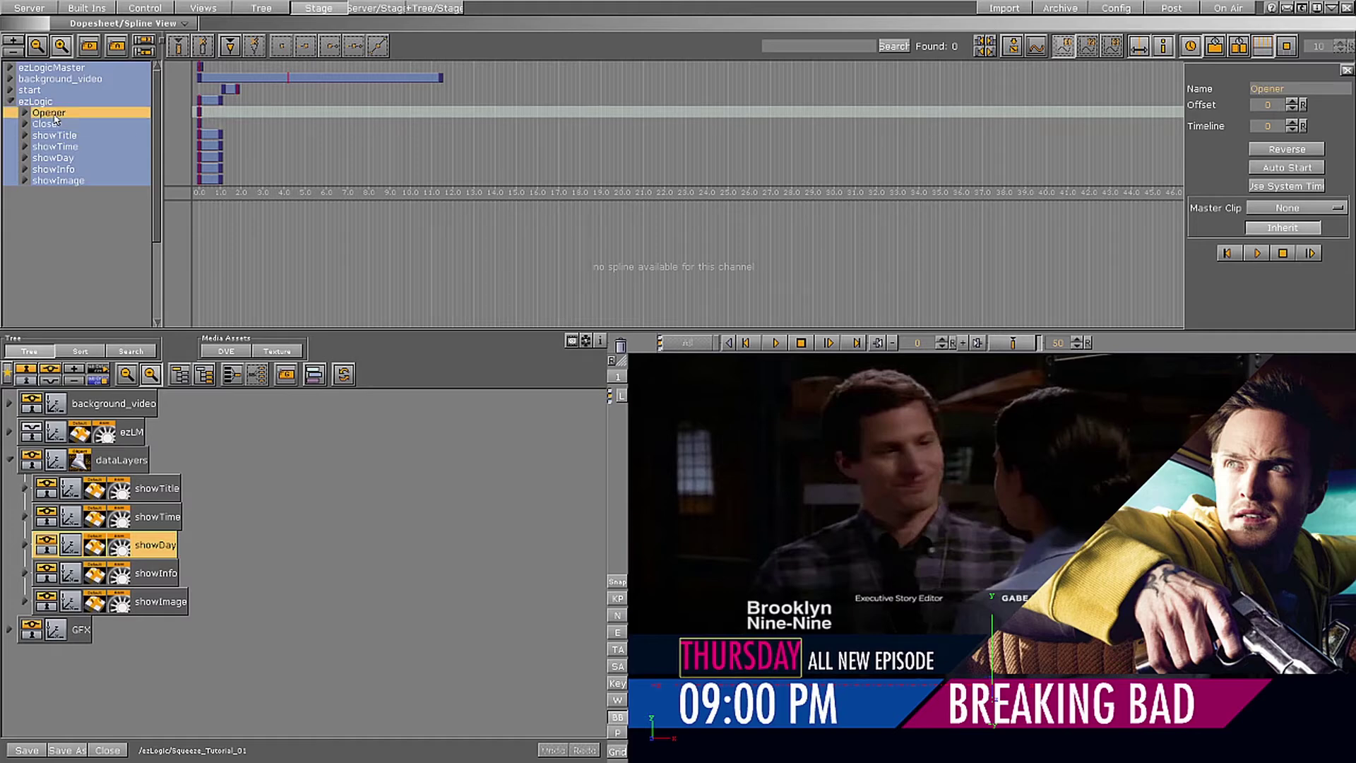
left_click(53, 124)
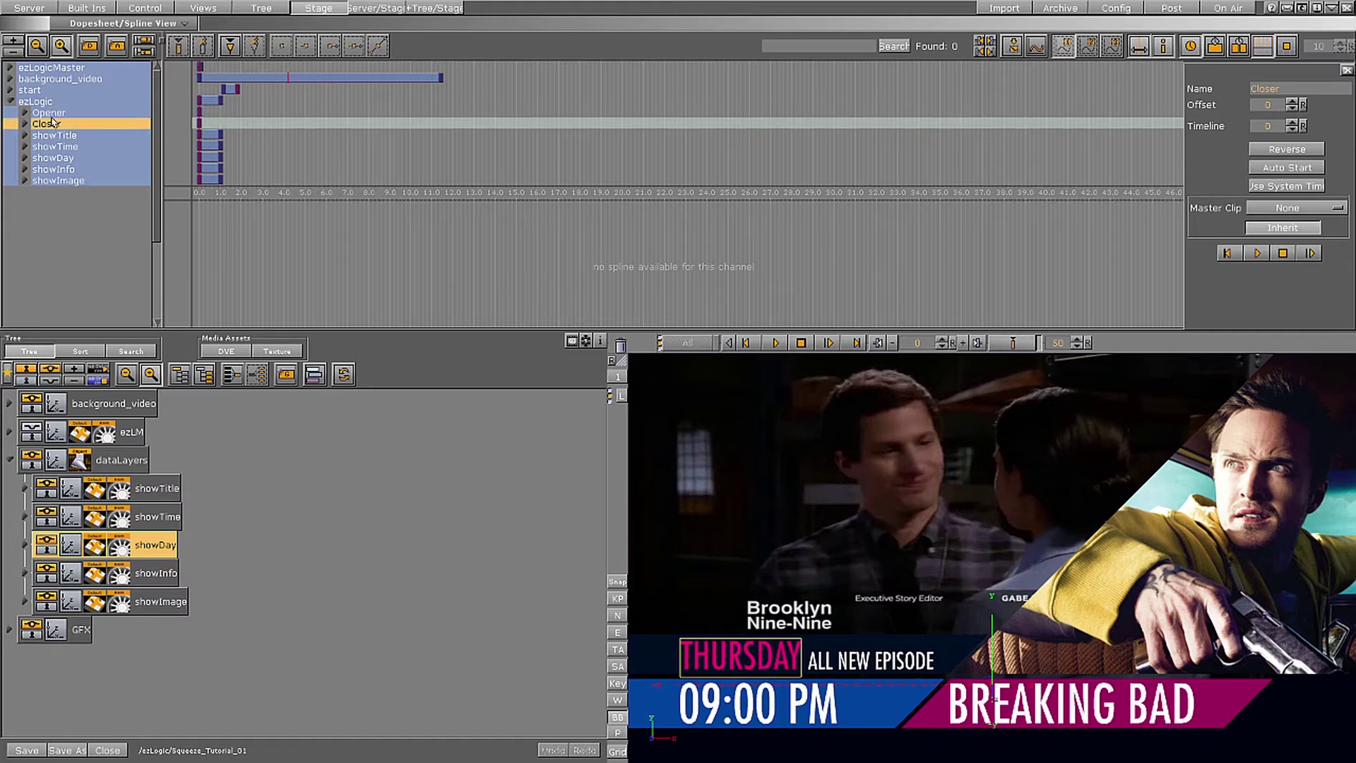
left_click(49, 68)
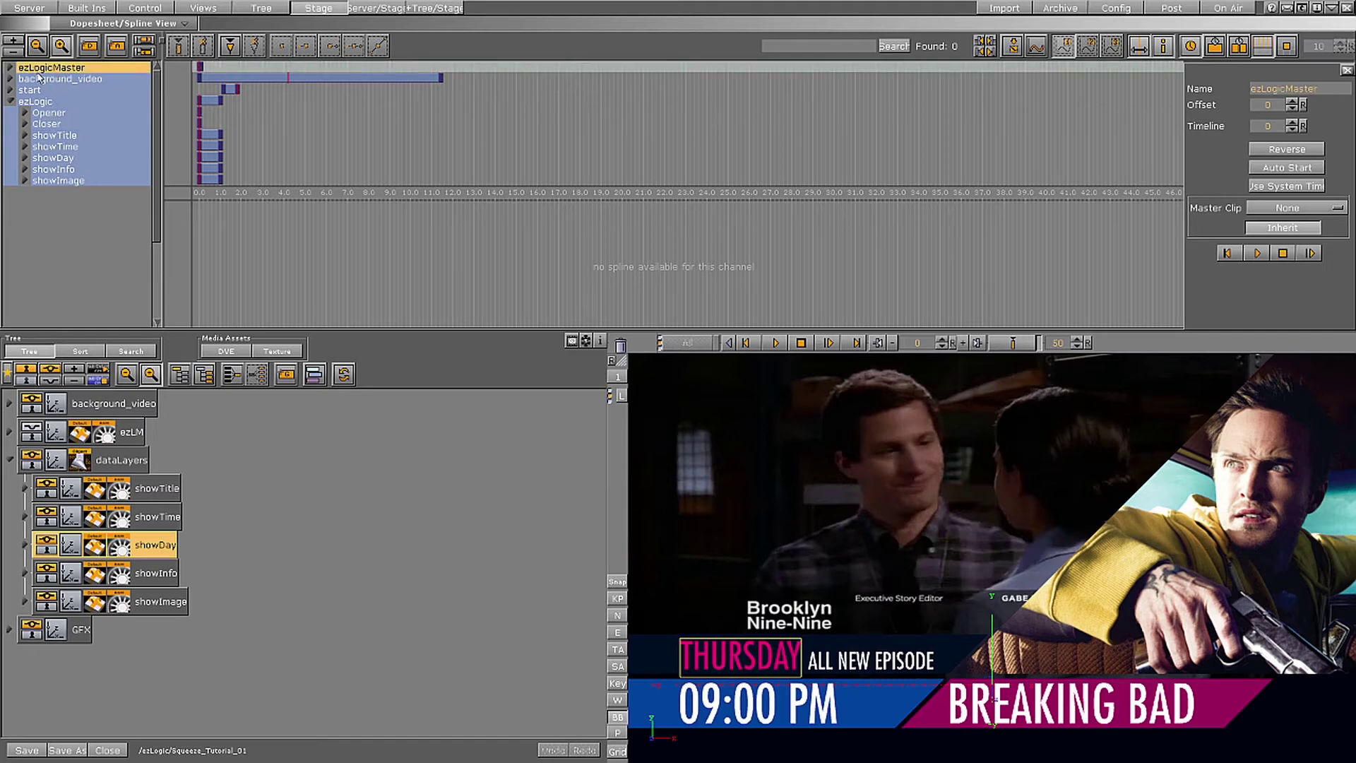
left_click(11, 69)
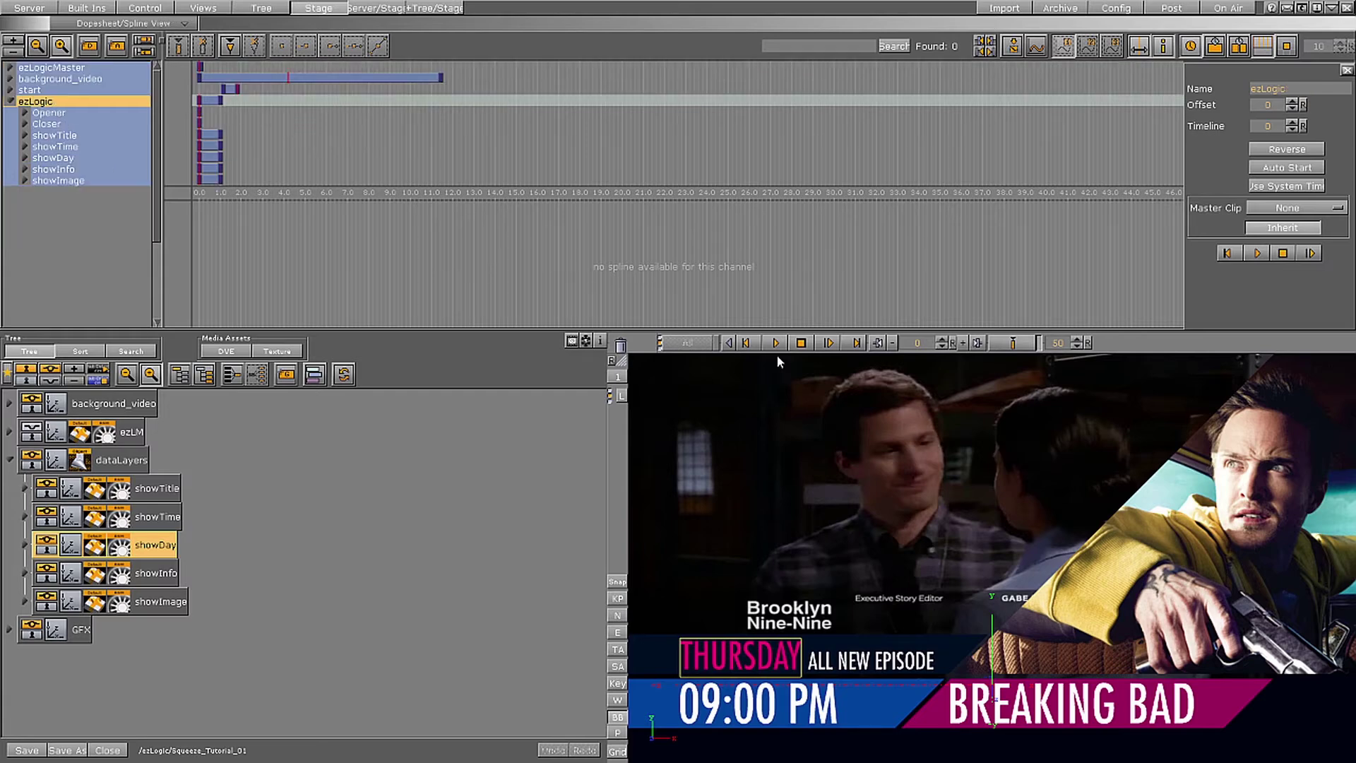
Play the scene animation, stop it at frame 50, and expand the start director's tracks
left_click(775, 342)
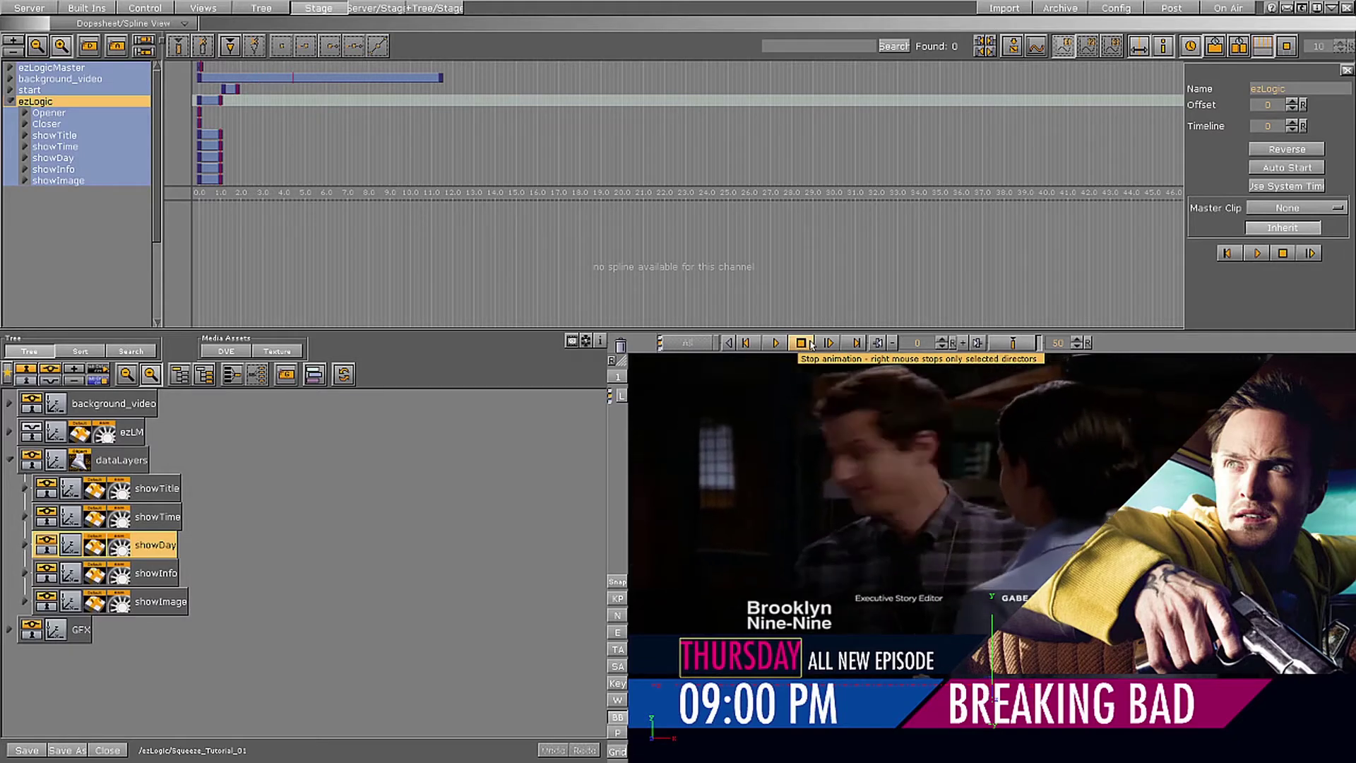
left_click(800, 343)
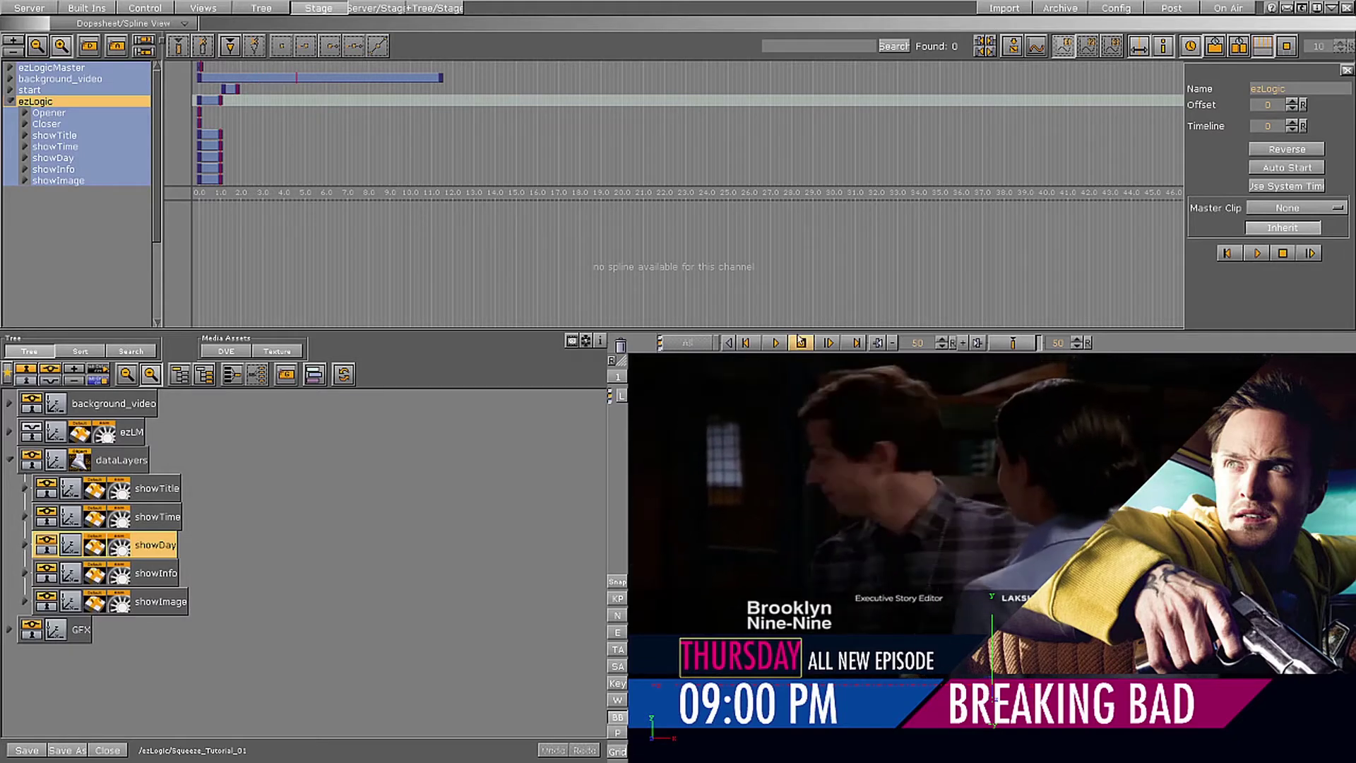
left_click(9, 90)
left_click(45, 101)
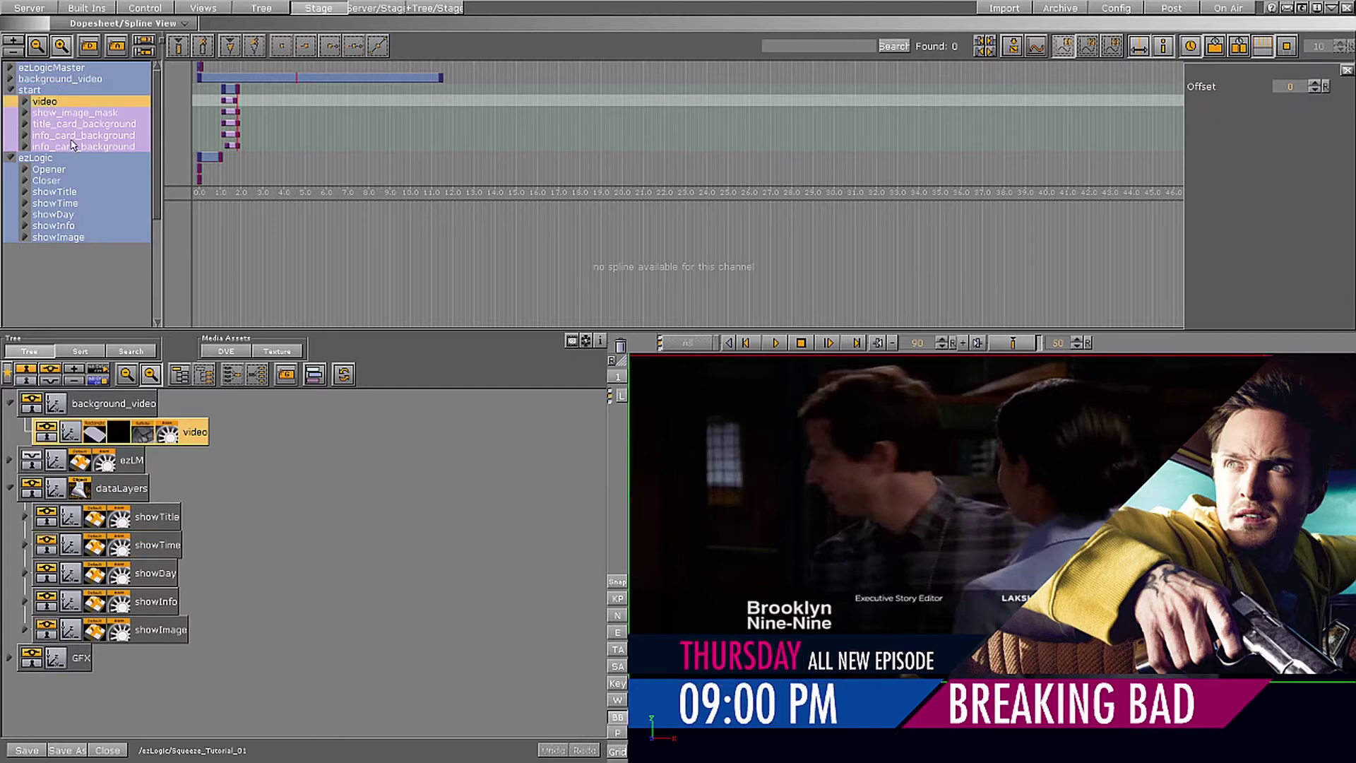
Drag all five start tracks onto the Opener director and replay the animation
left_click_drag(71, 145, 75, 115)
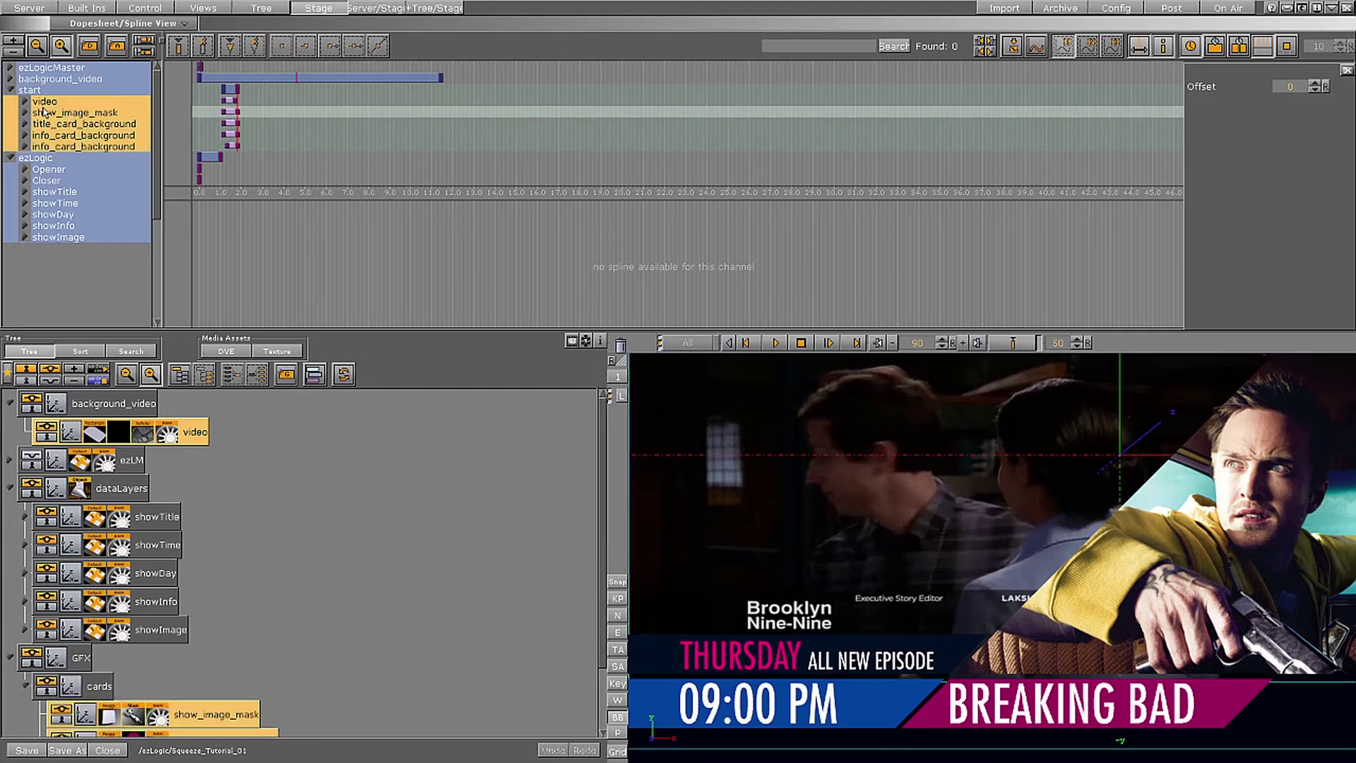
left_click_drag(44, 111, 71, 169)
left_click(785, 342)
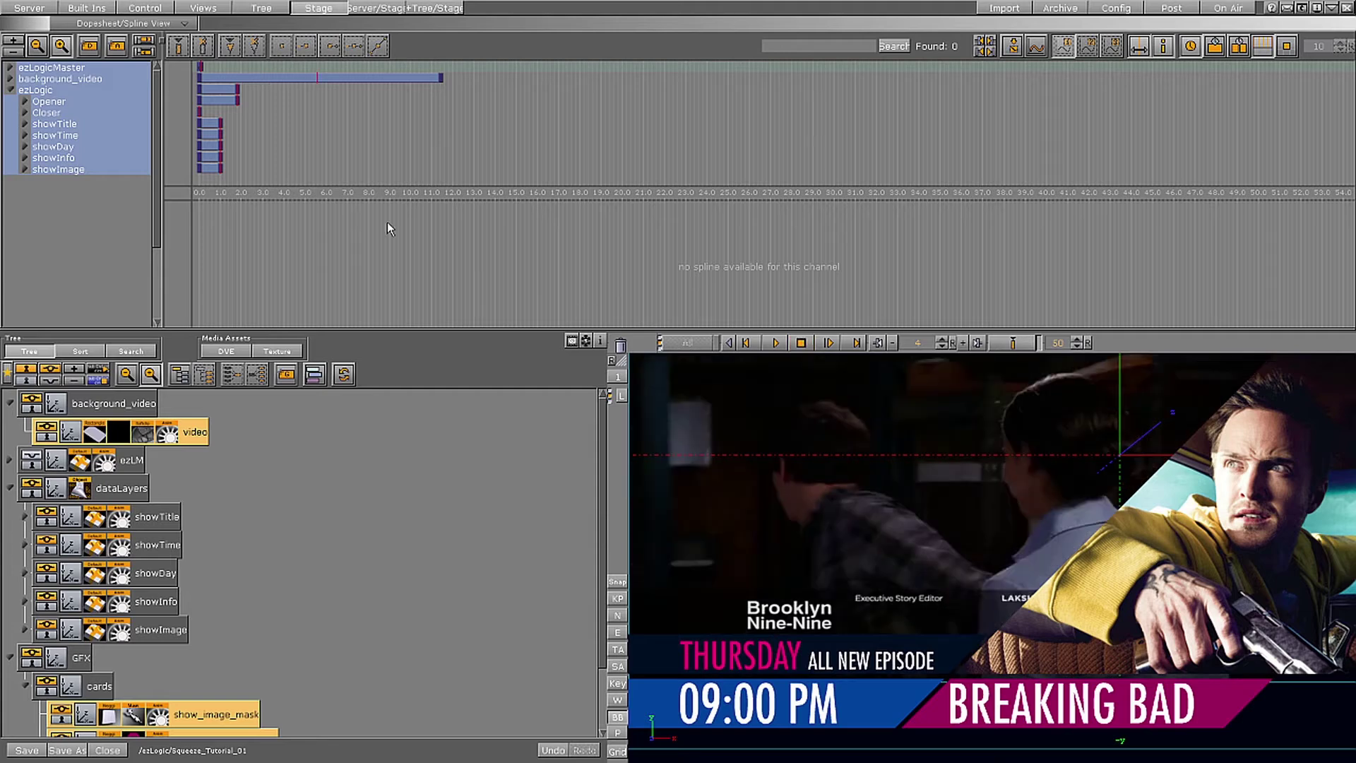
Expand the Opener director and select all its tracks, including ezLM
left_click(26, 101)
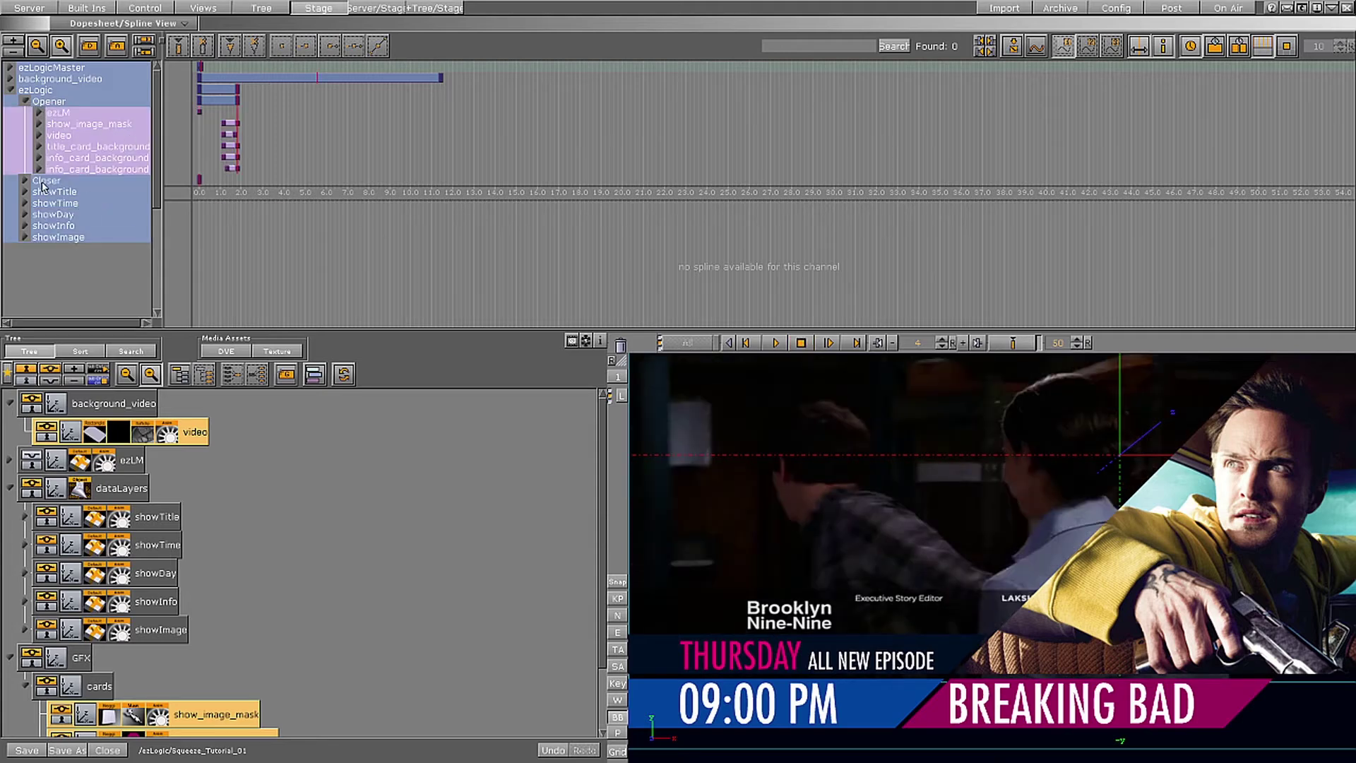
left_click(69, 113)
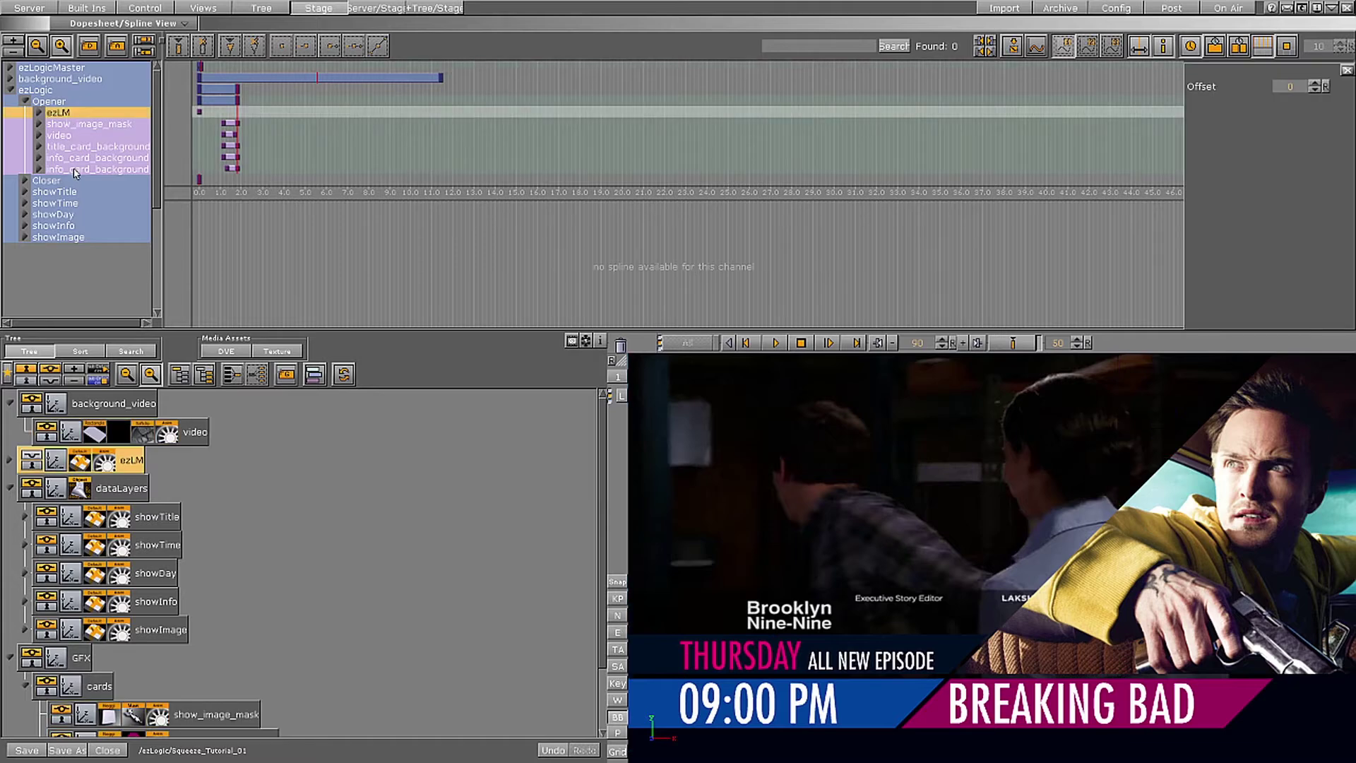
left_click_drag(76, 173, 76, 171)
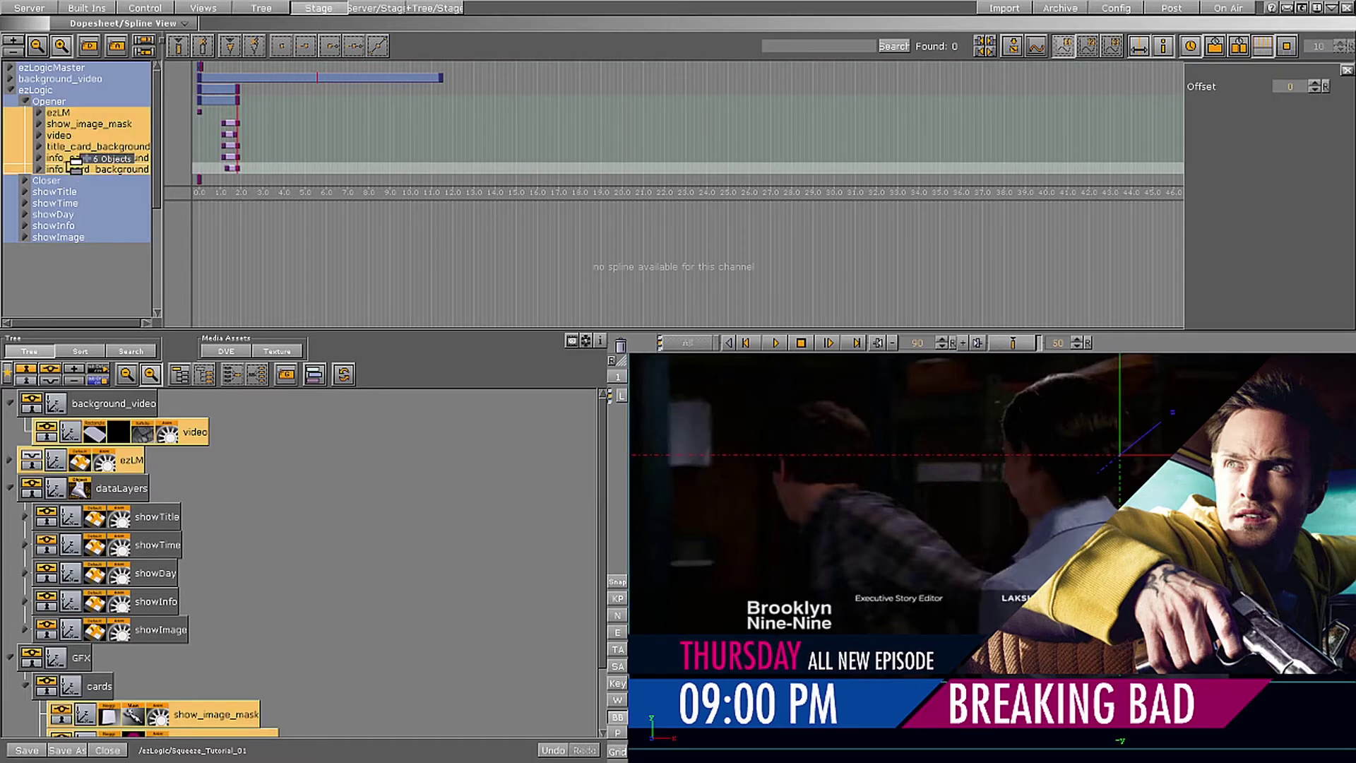
Expand the Closer director and shift its bar so it starts at 1.800 s
left_click(39, 180)
left_click(25, 181)
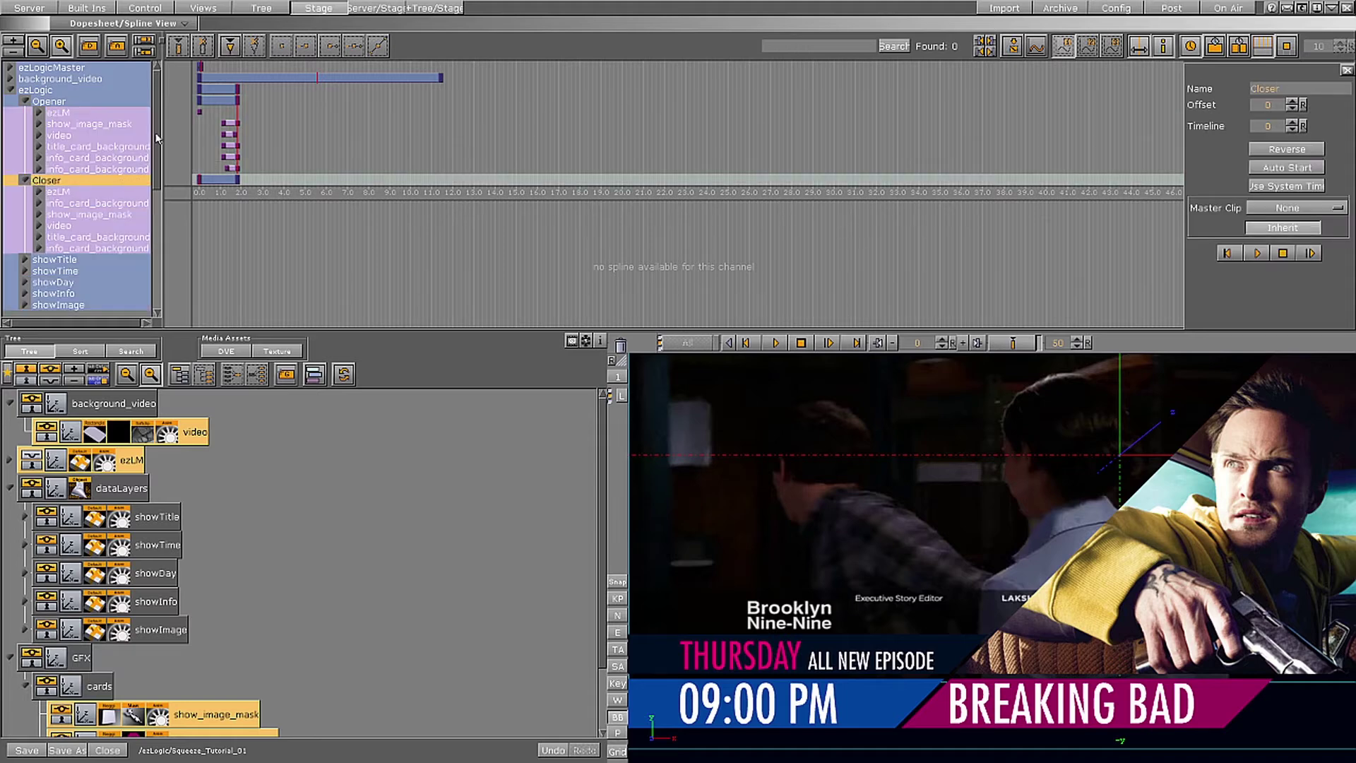
left_click_drag(157, 144, 161, 162)
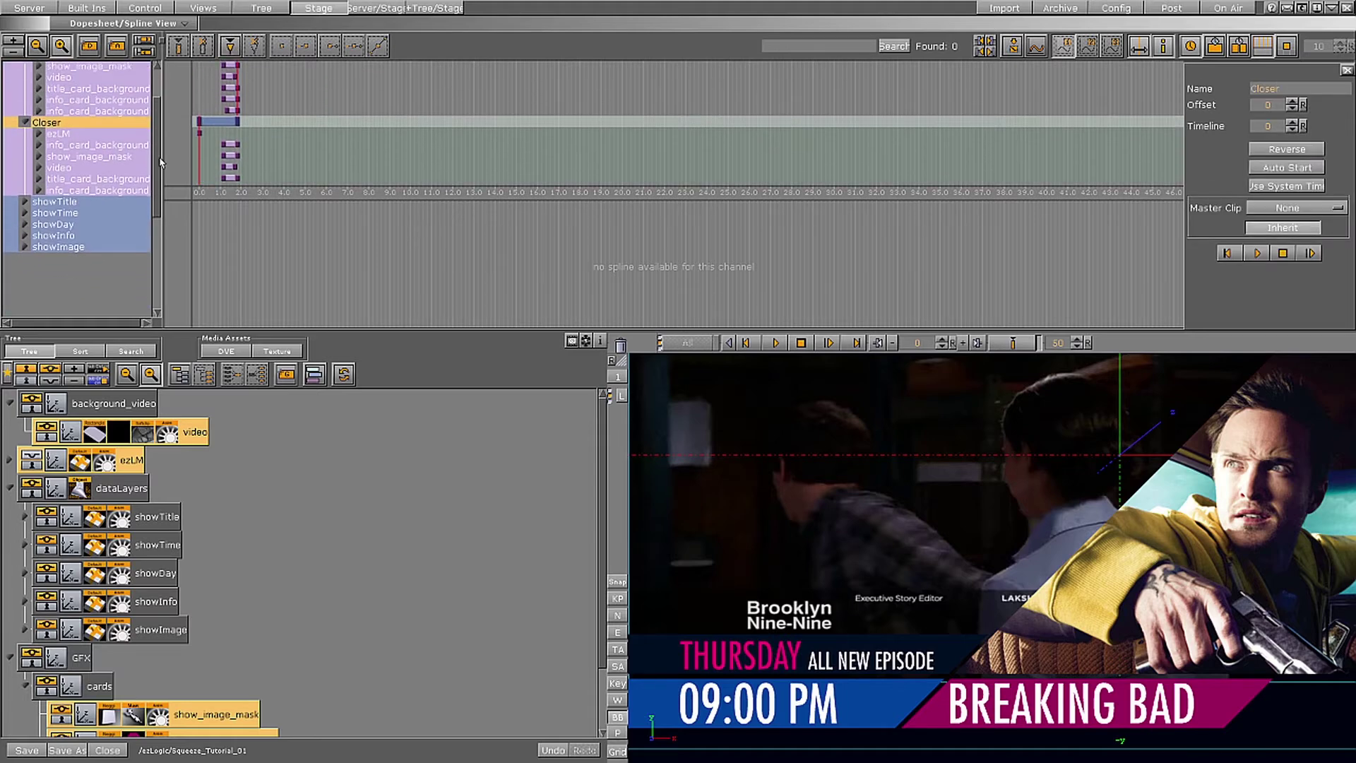
left_click(214, 113)
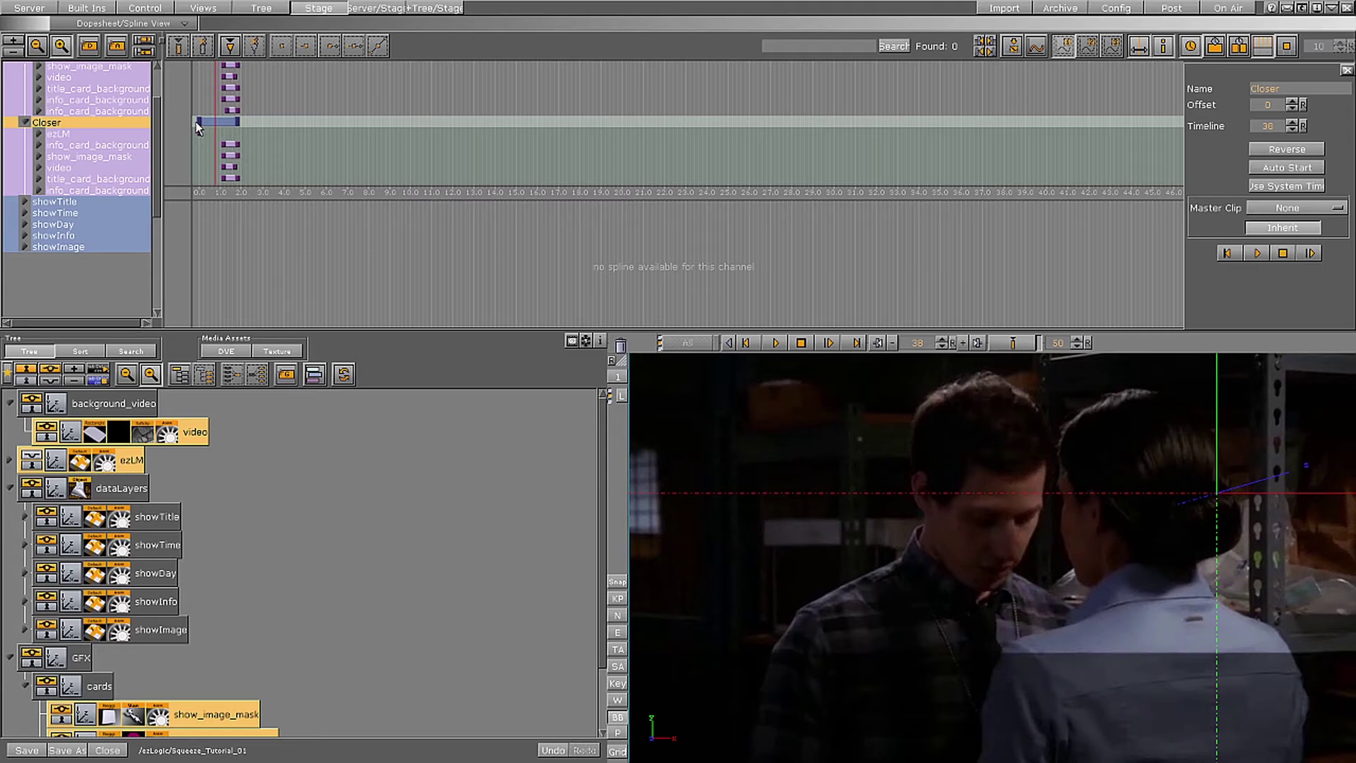
left_click_drag(196, 122, 245, 122)
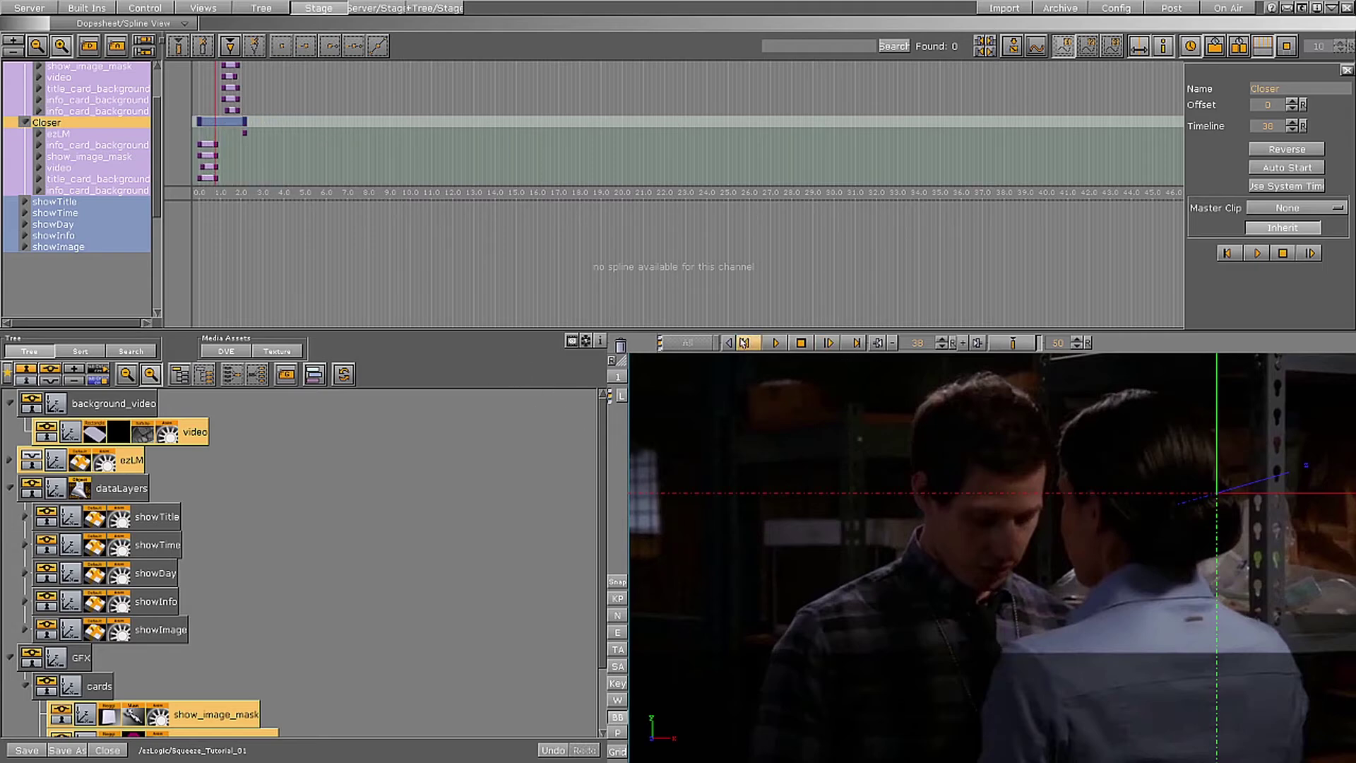
Play back the Opener animation, then the Closer animation
left_click(704, 344)
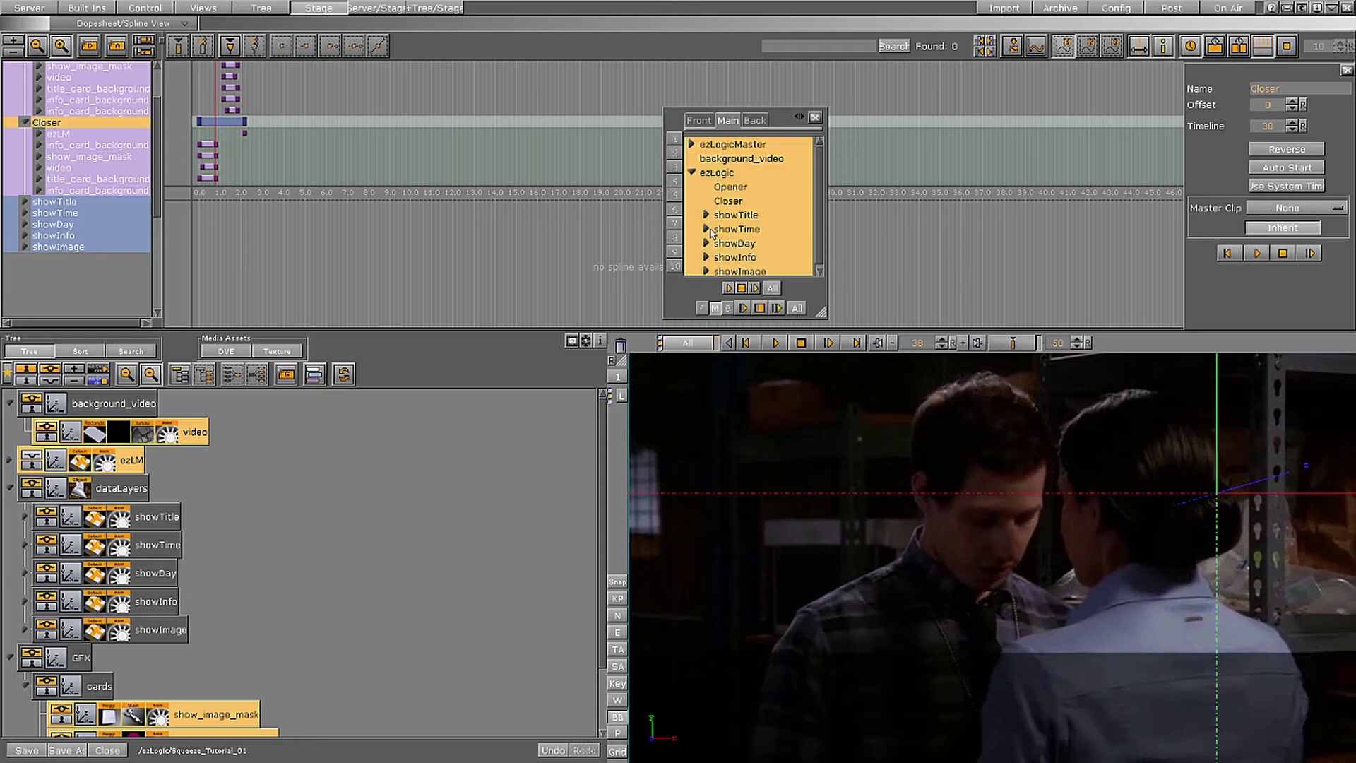
left_click(732, 188)
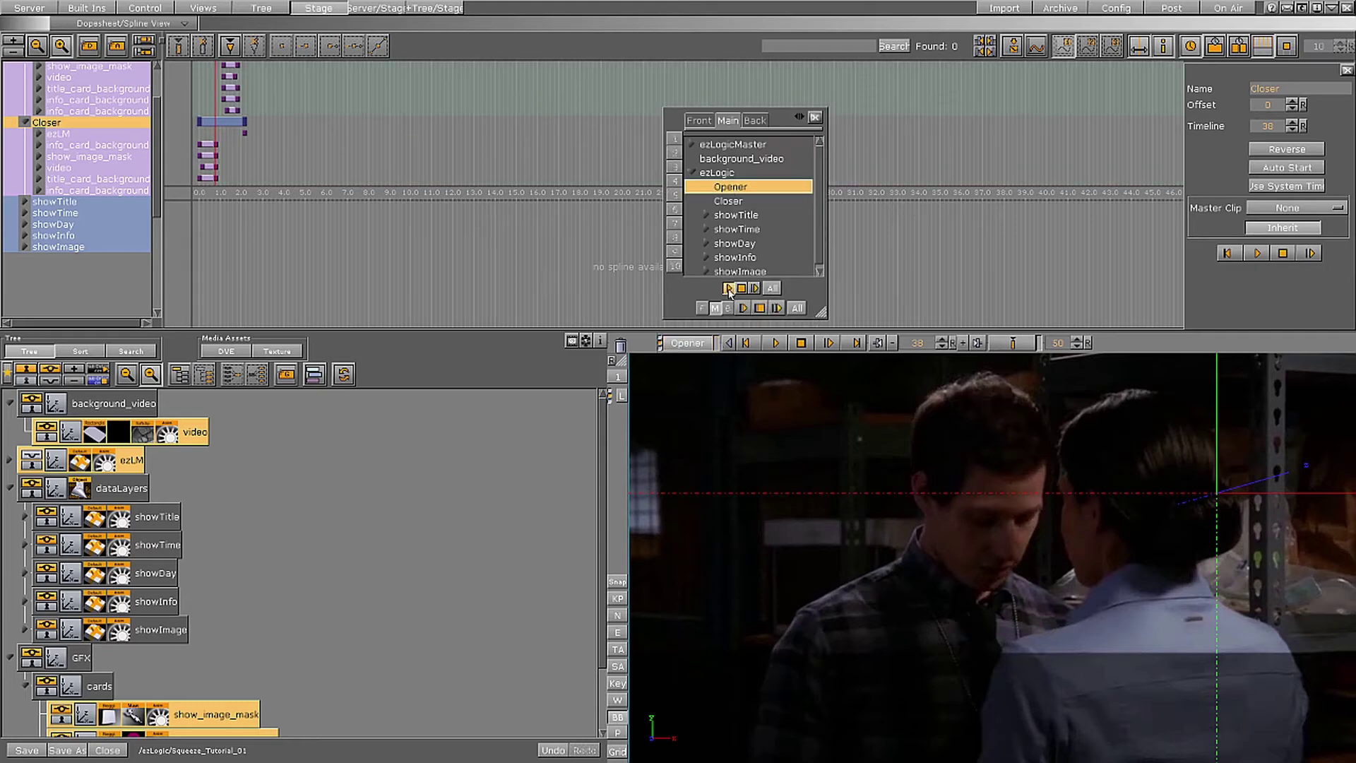
left_click(746, 308)
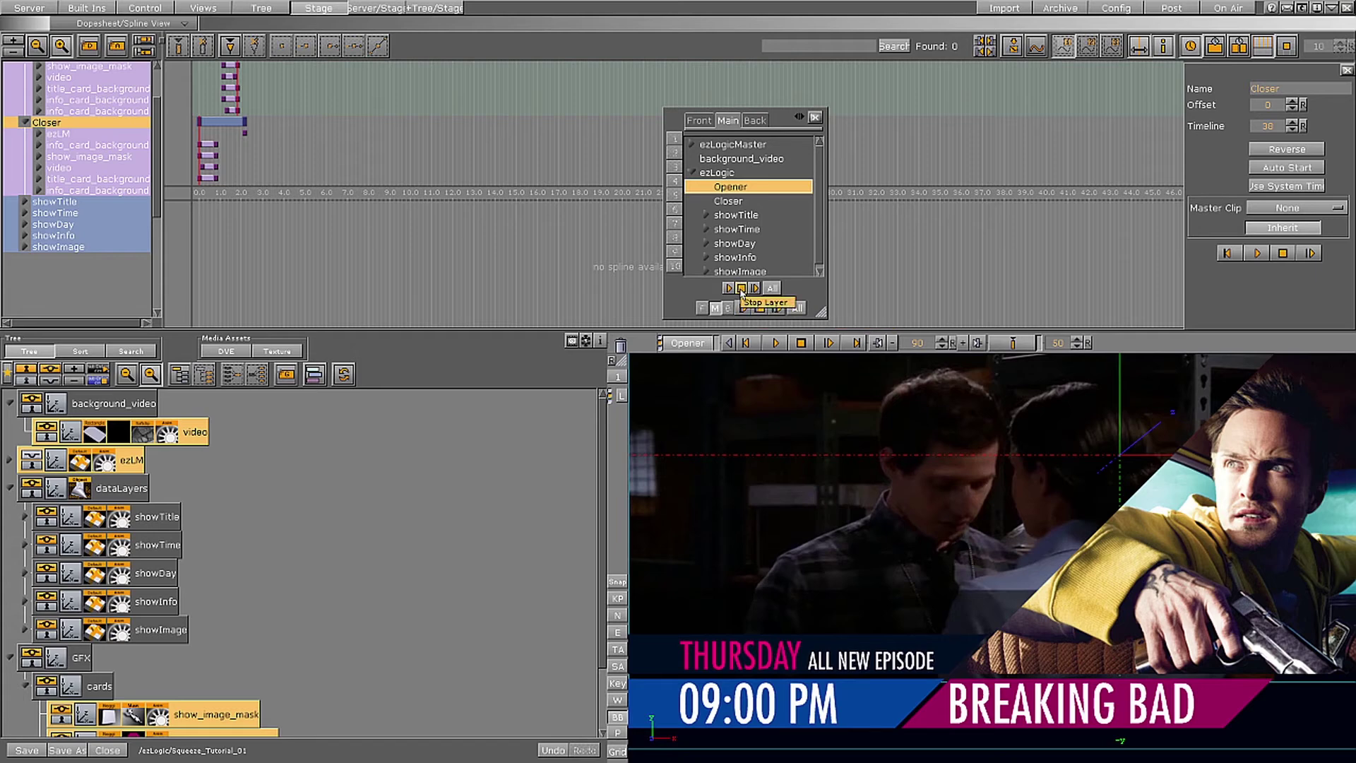
left_click(734, 201)
left_click(732, 289)
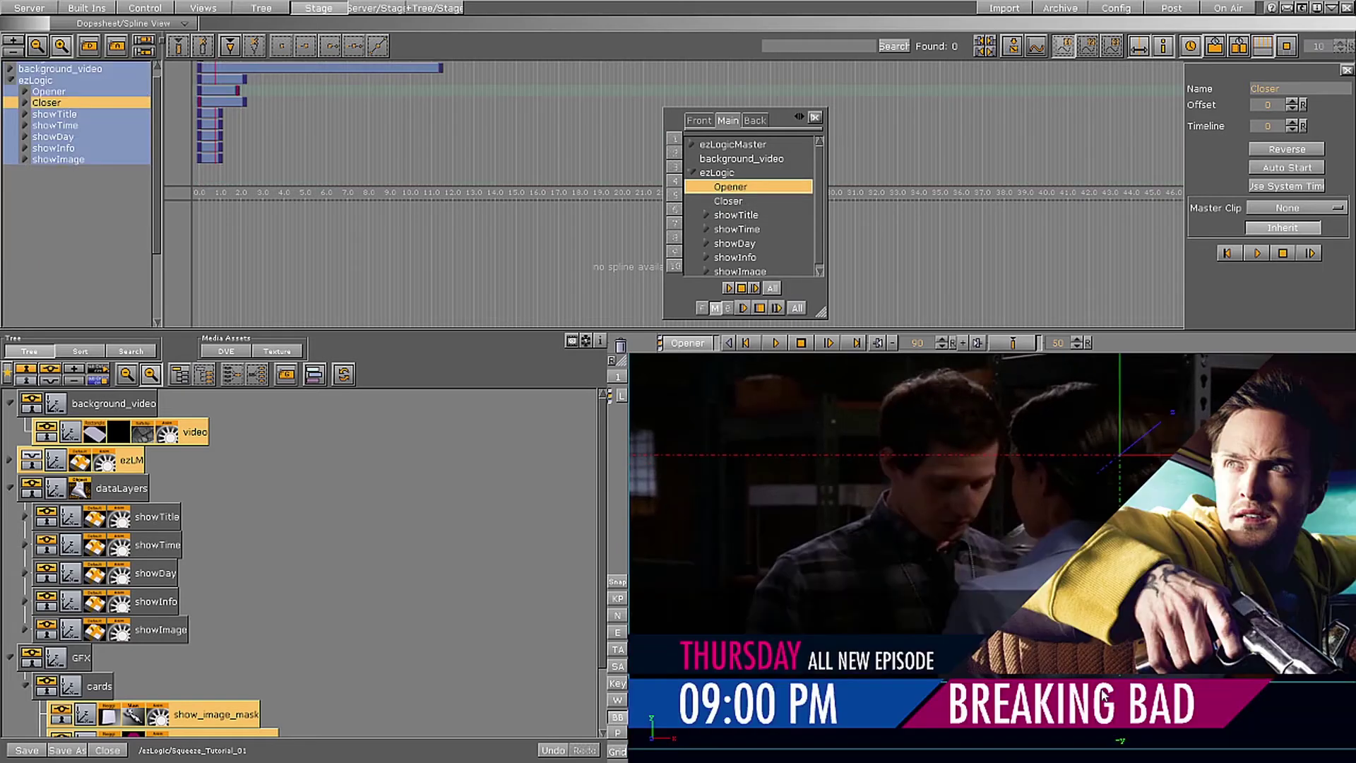
Select the showTitle container and open its ezLogicLayer plugin settings
left_click(1087, 696)
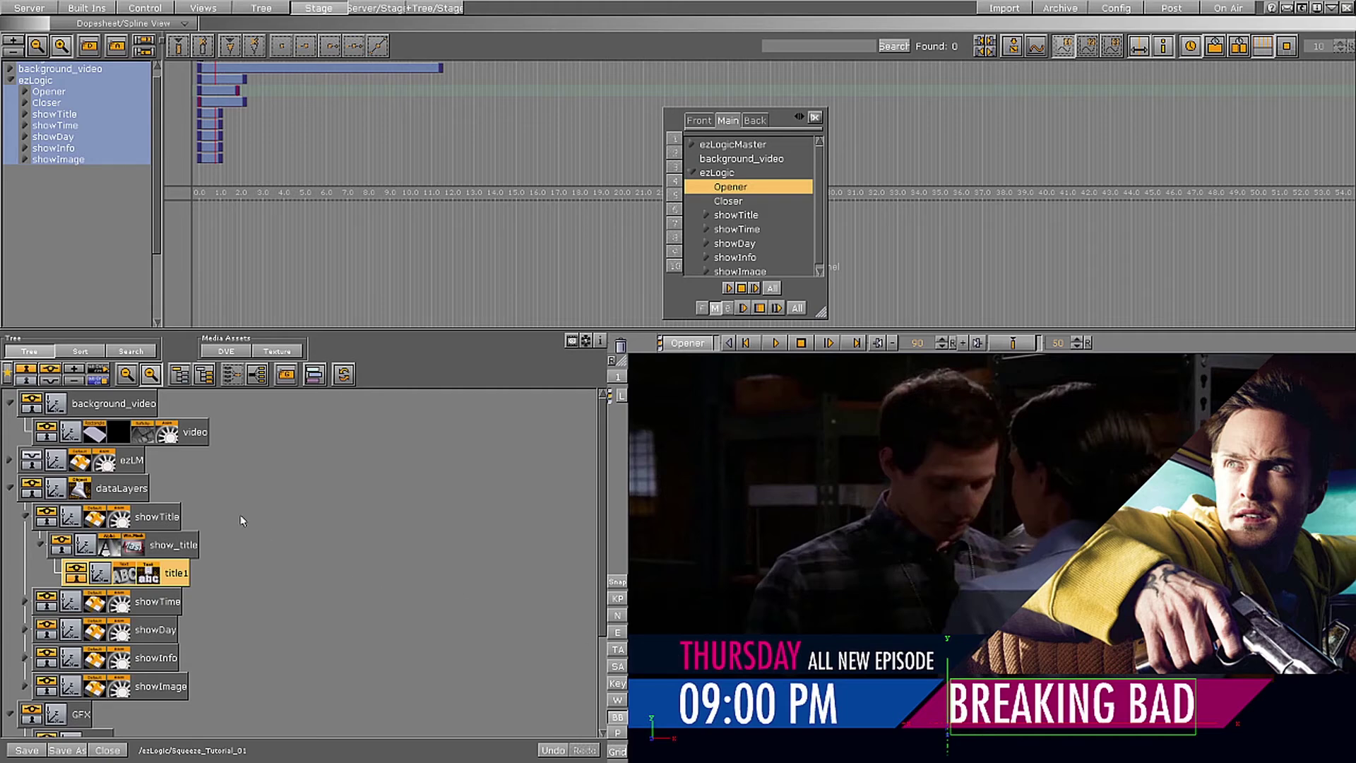
left_click(170, 519)
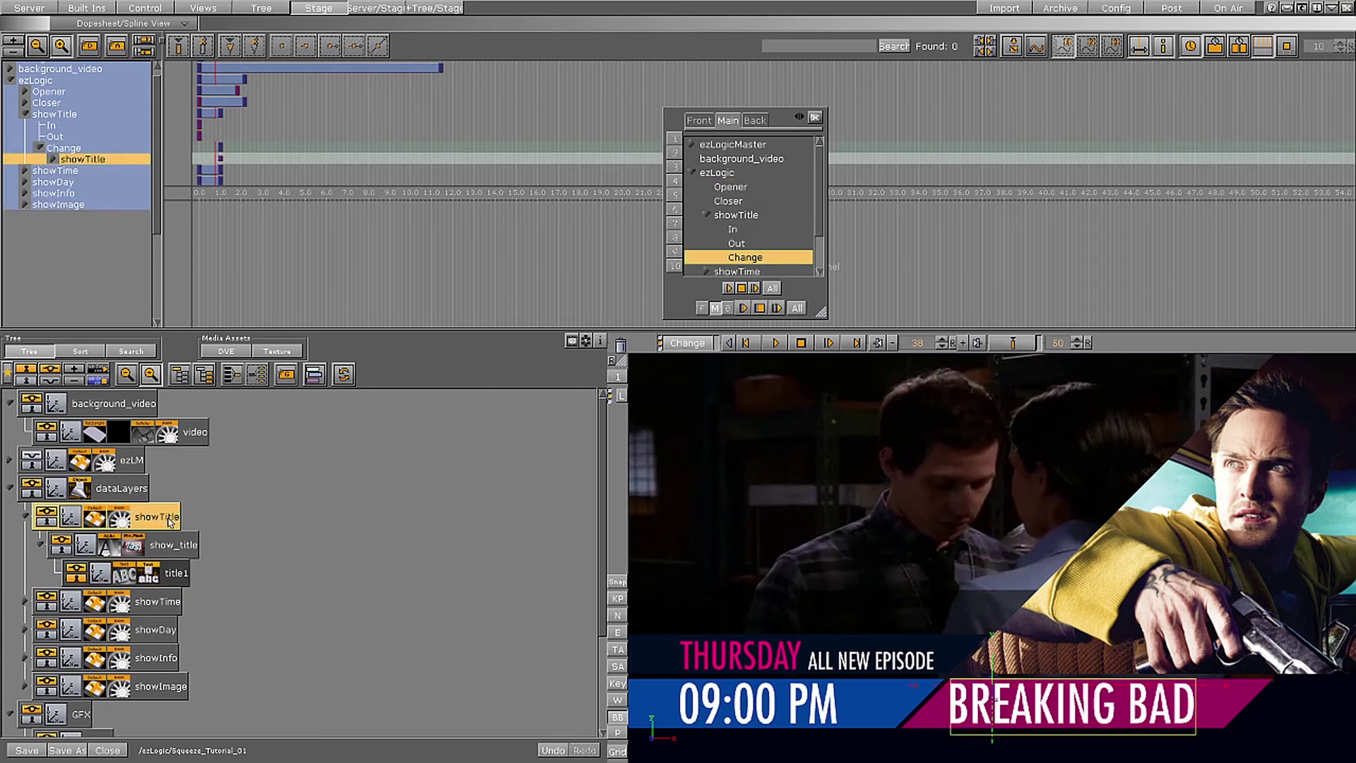
left_click(97, 520)
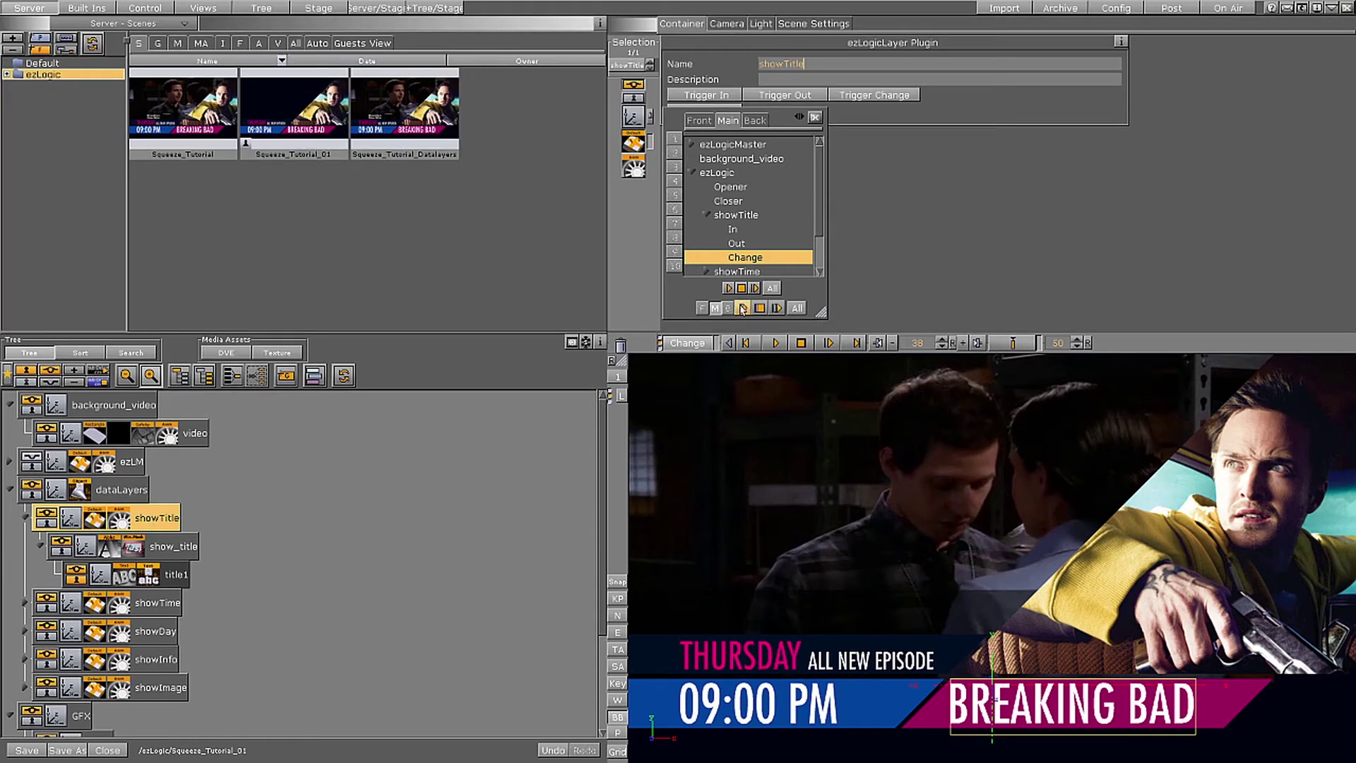
Pick the showTitle layer's Change director in the director list
left_click(733, 215)
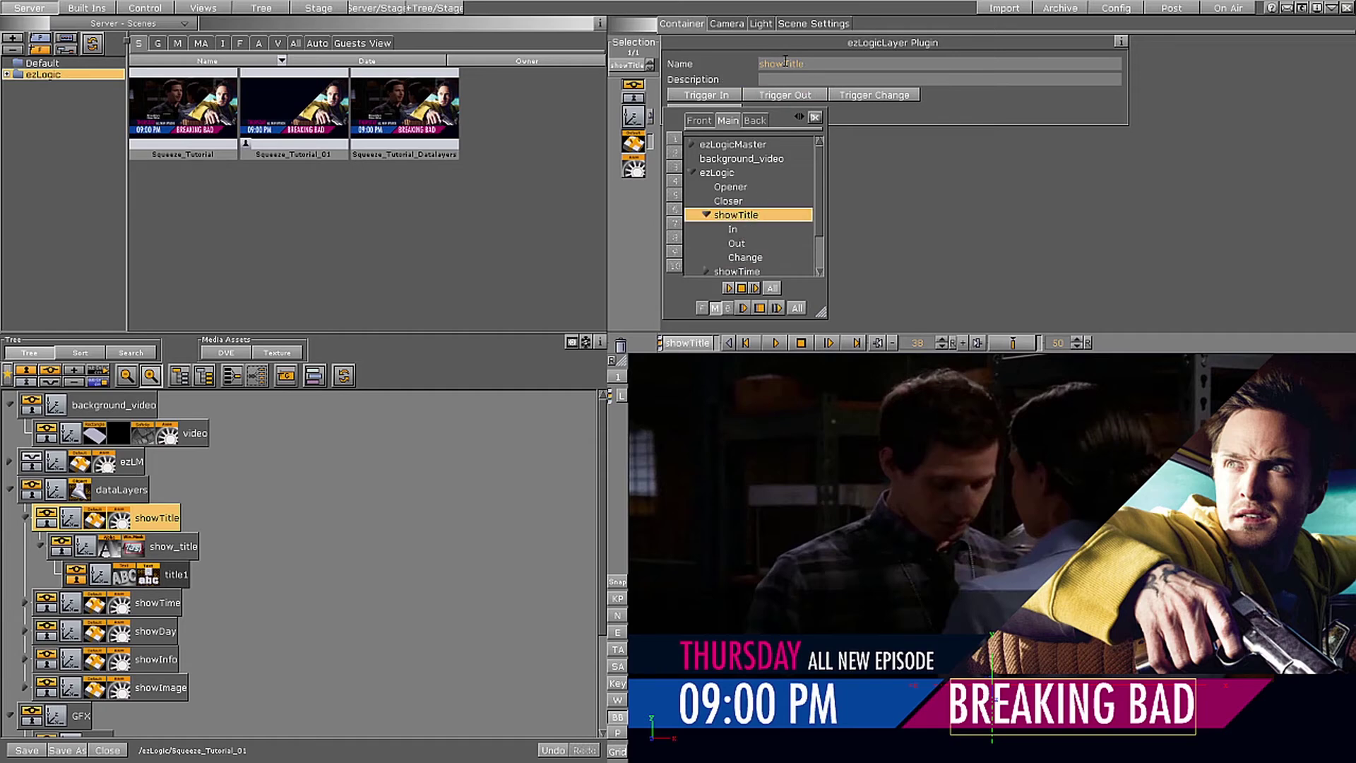
left_click_drag(800, 64, 751, 62)
left_click(756, 258)
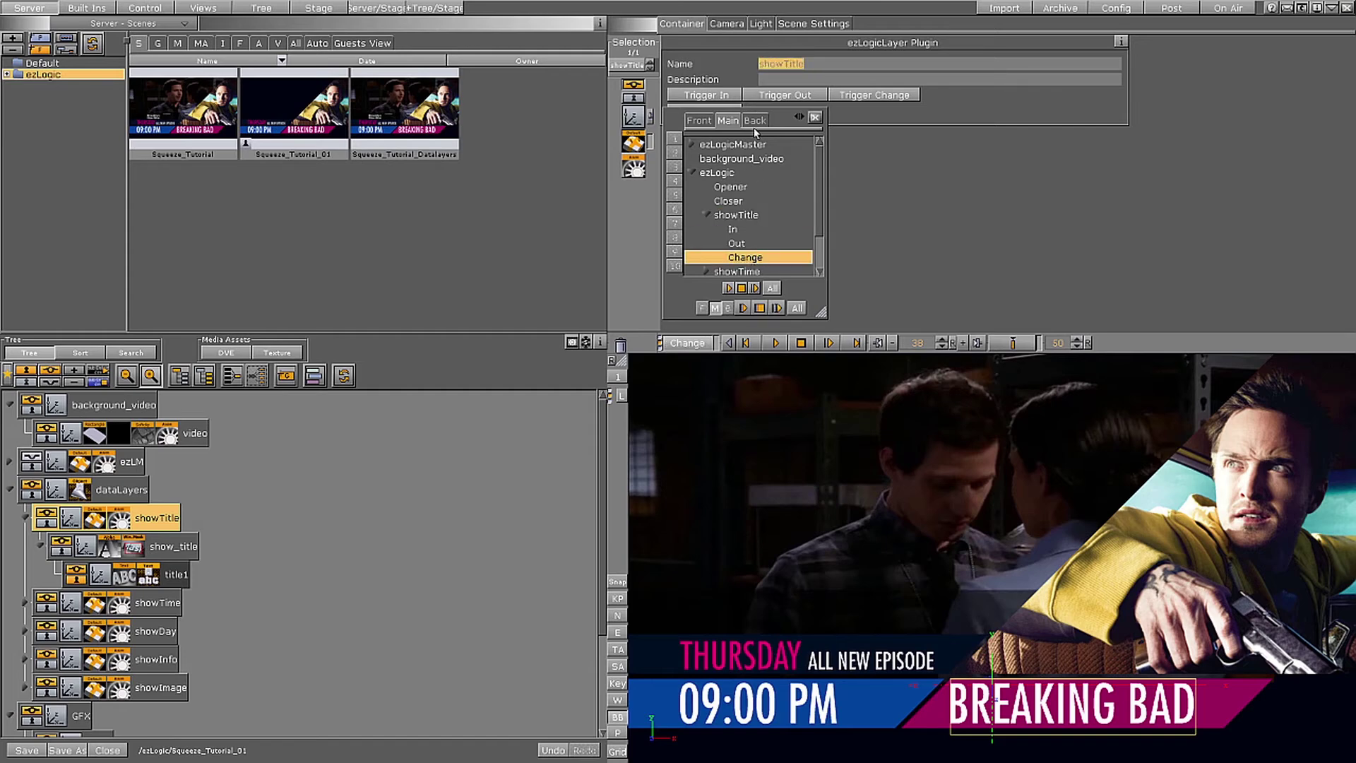
Drag the Alpha plugin from the Built Ins shelf onto the showTitle container
left_click_drag(823, 302, 1289, 304)
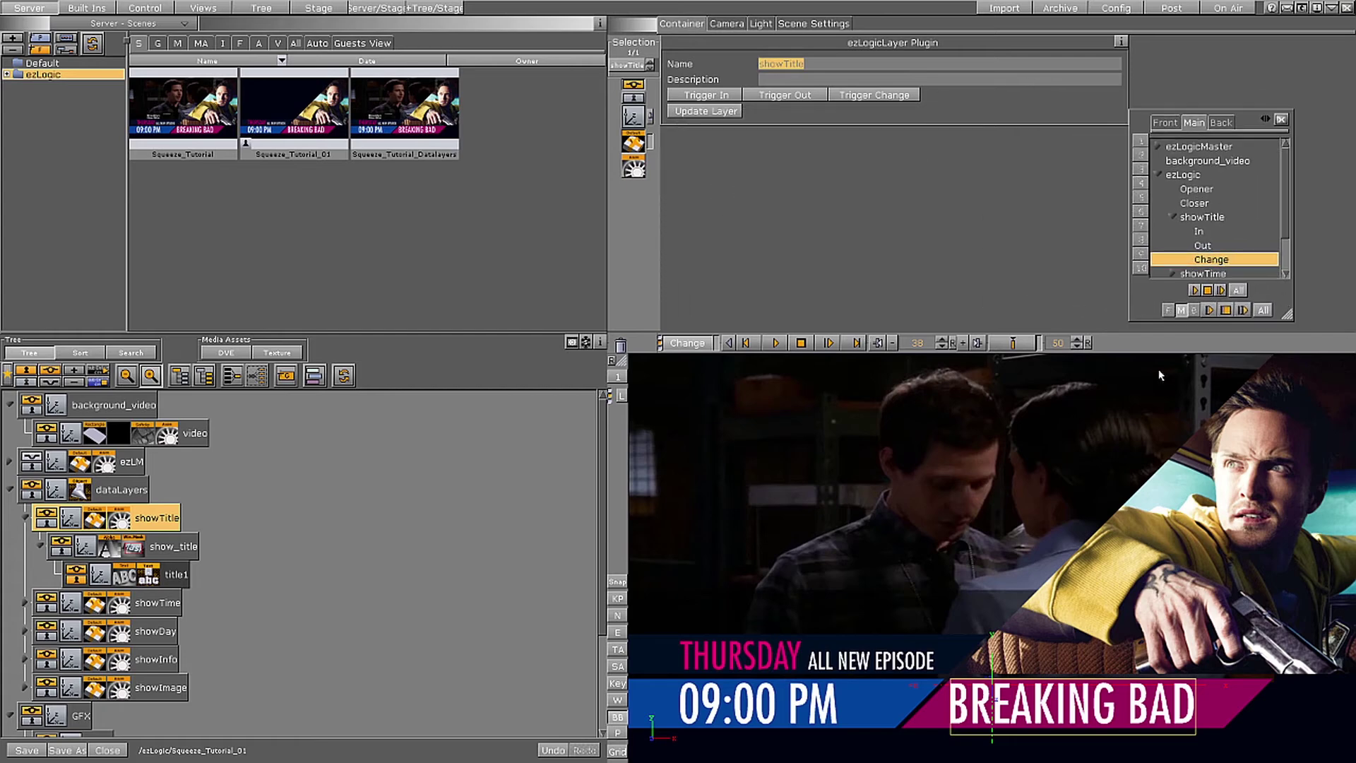
left_click(9, 376)
left_click_drag(21, 407, 153, 576)
Open the Alpha plugin editor and key Alpha 100 at frame 0
left_click(94, 575)
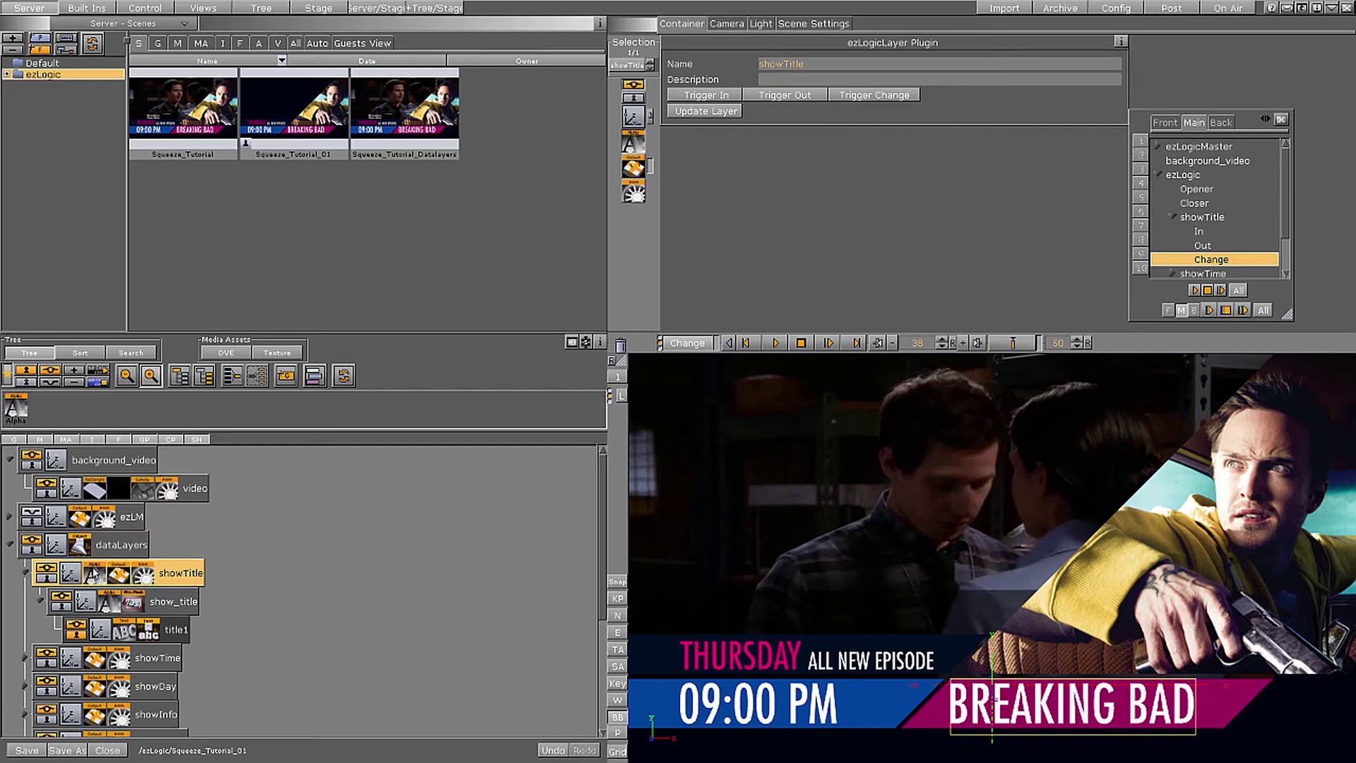
left_click(7, 375)
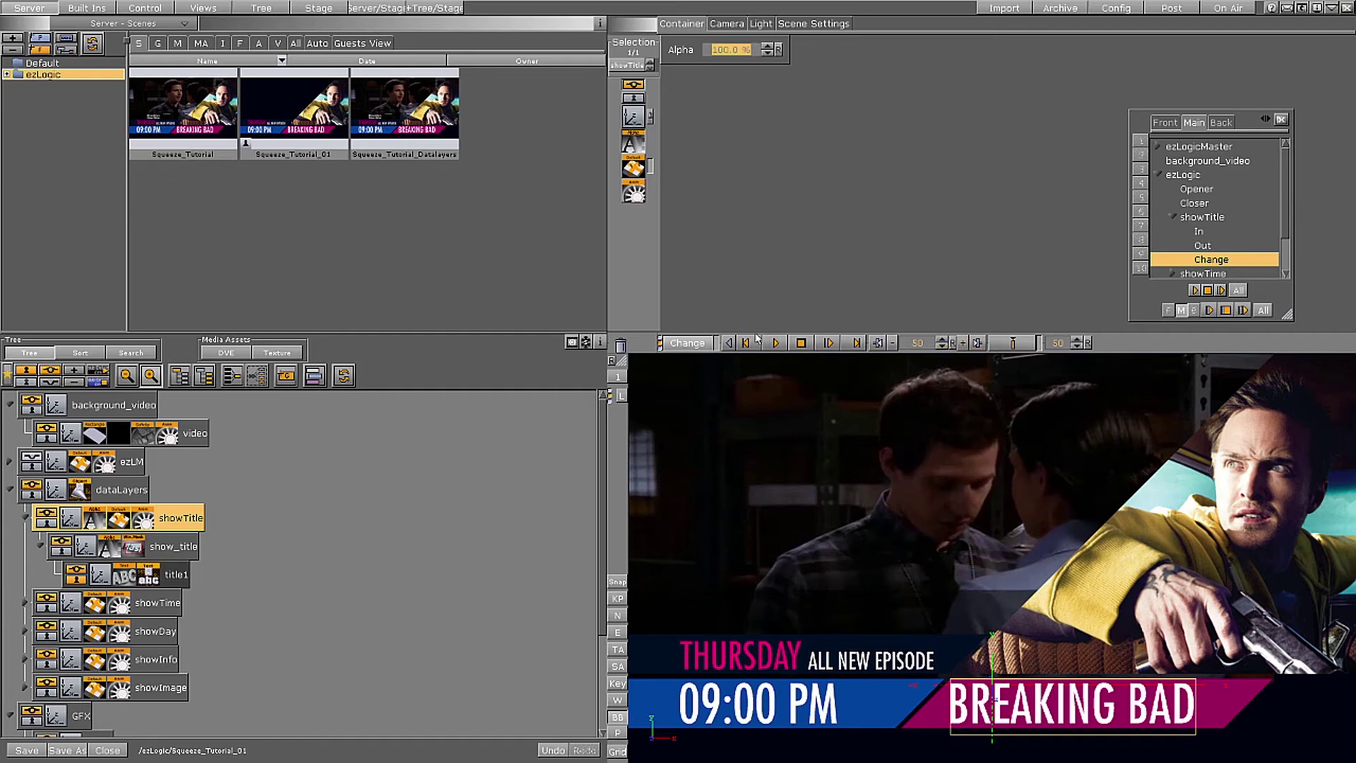
left_click(941, 340)
left_click(942, 341)
left_click(1021, 344)
Key Alpha 0 at frame 50 and Alpha 100 again at frame 100
left_click(726, 48)
type("0")
key("Return")
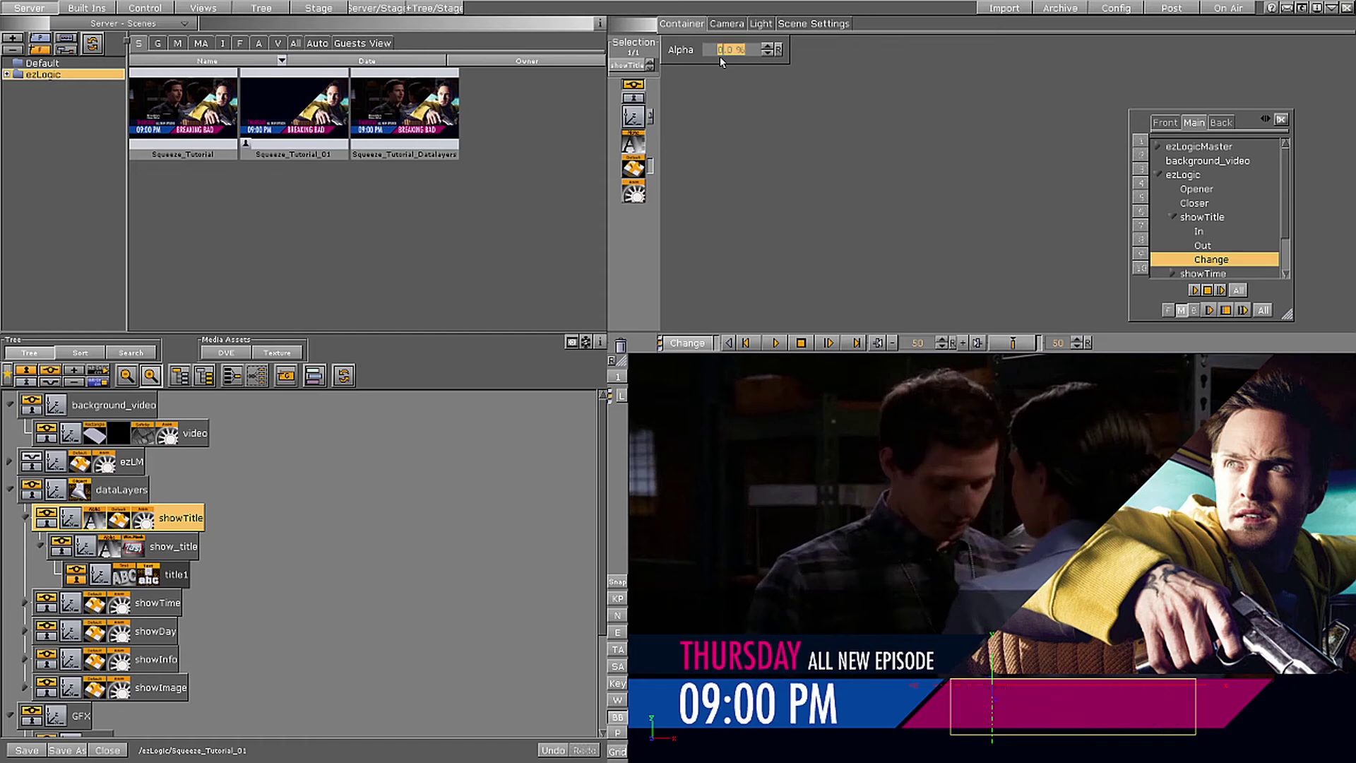
left_click(1007, 344)
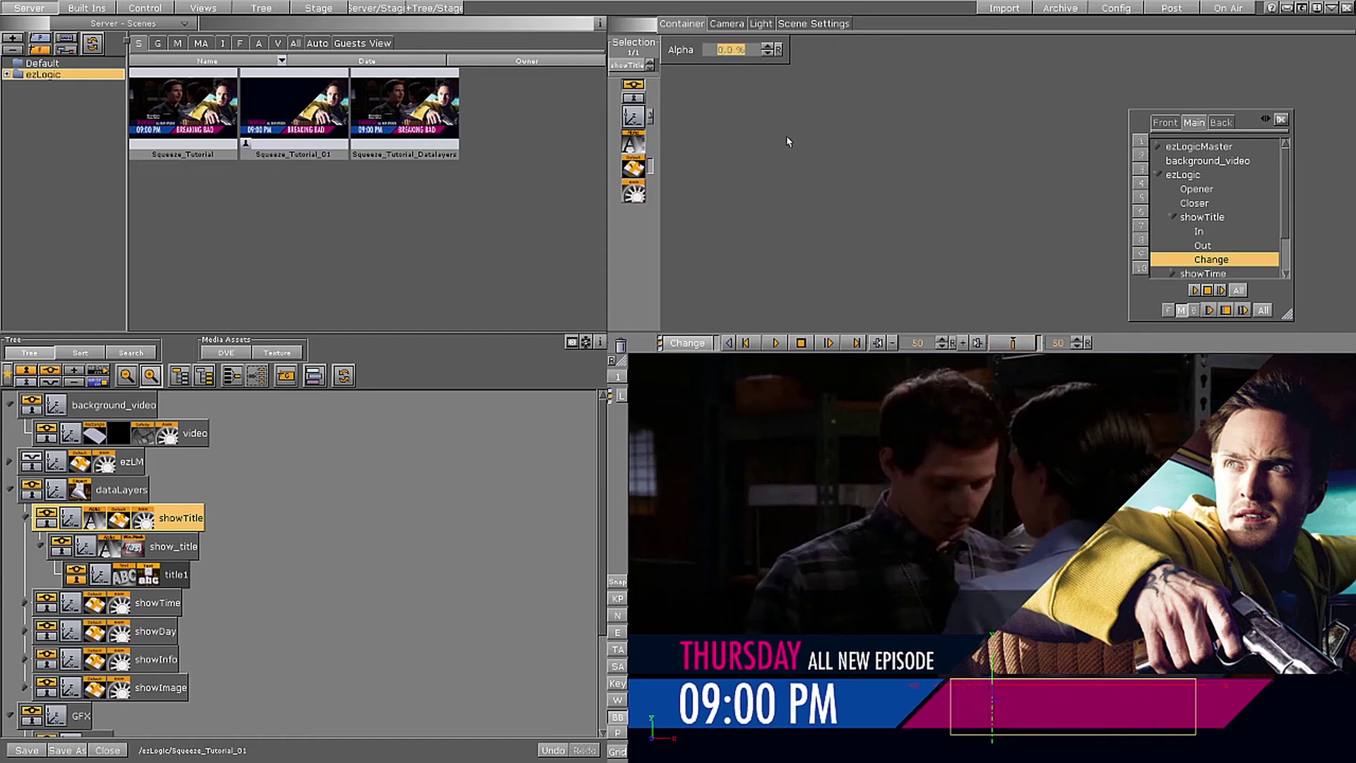
left_click(730, 48)
type("100")
key("Return")
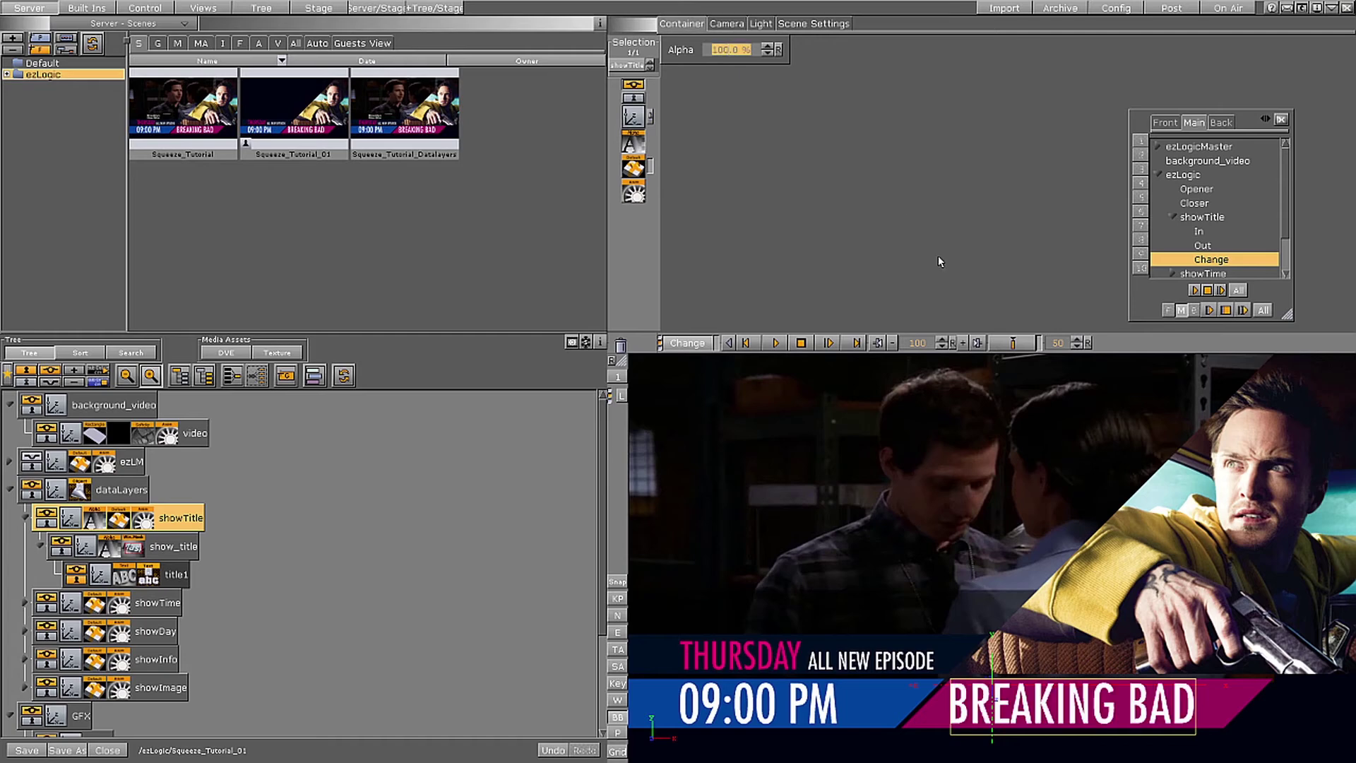
left_click(1024, 341)
In the Stage dopesheet, expand Change > showTitle and jump to the UpdateLayer key at 1.0 s
left_click(308, 10)
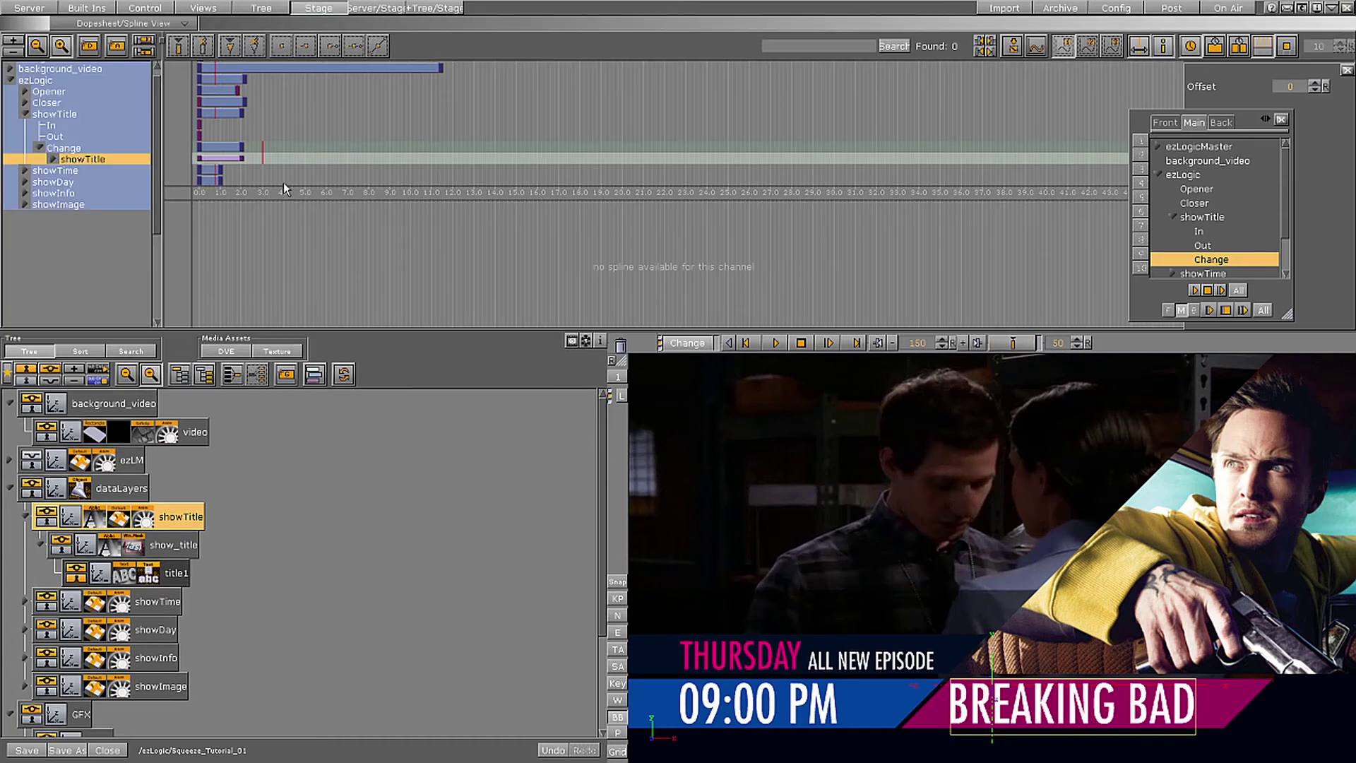
left_click(50, 148)
left_click(58, 115)
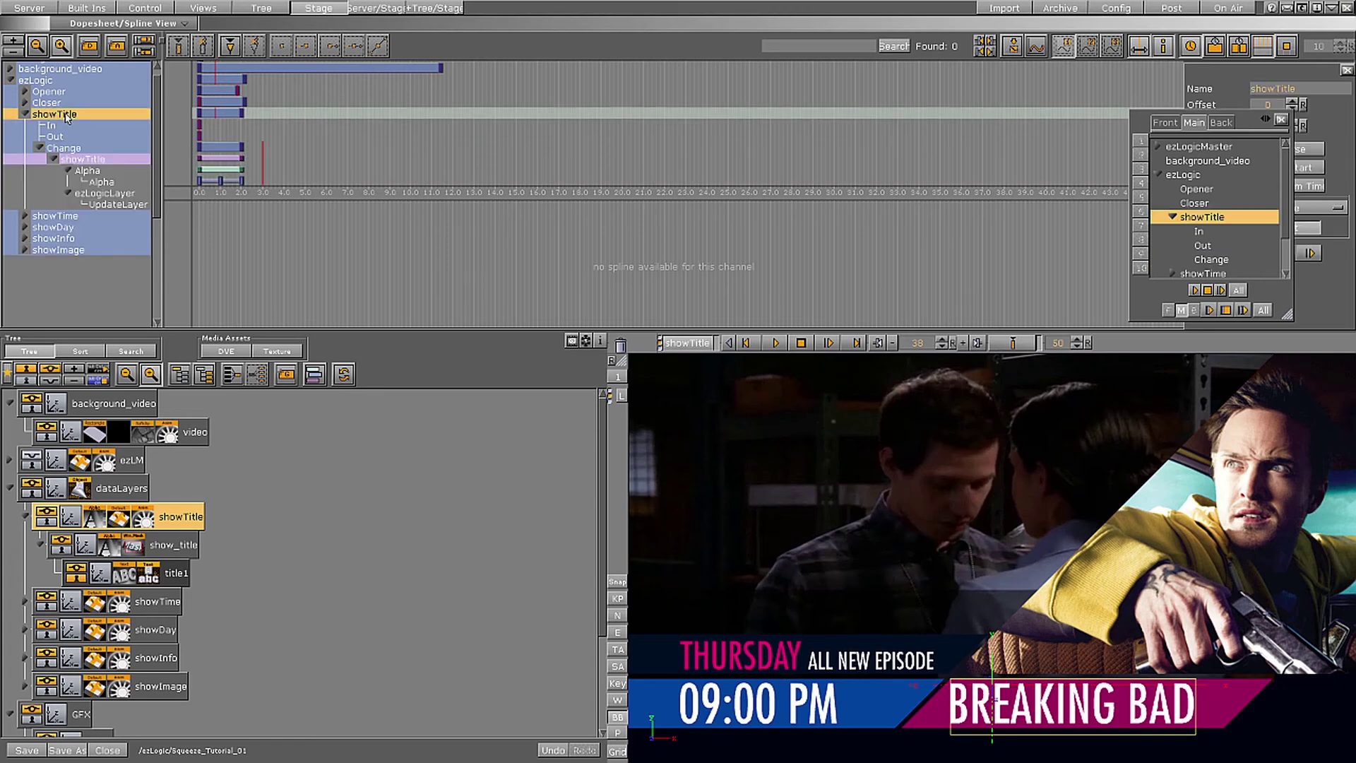
left_click(101, 173)
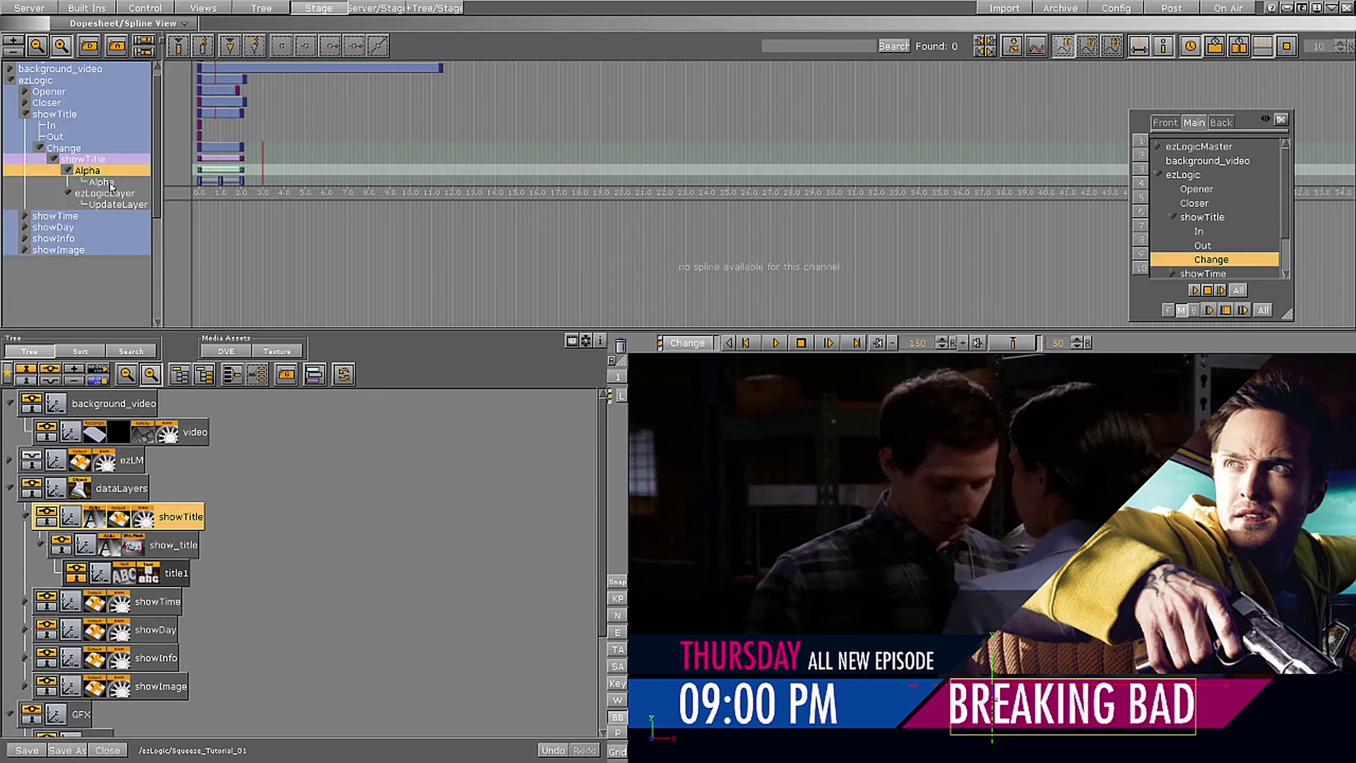
left_click_drag(318, 274, 319, 315)
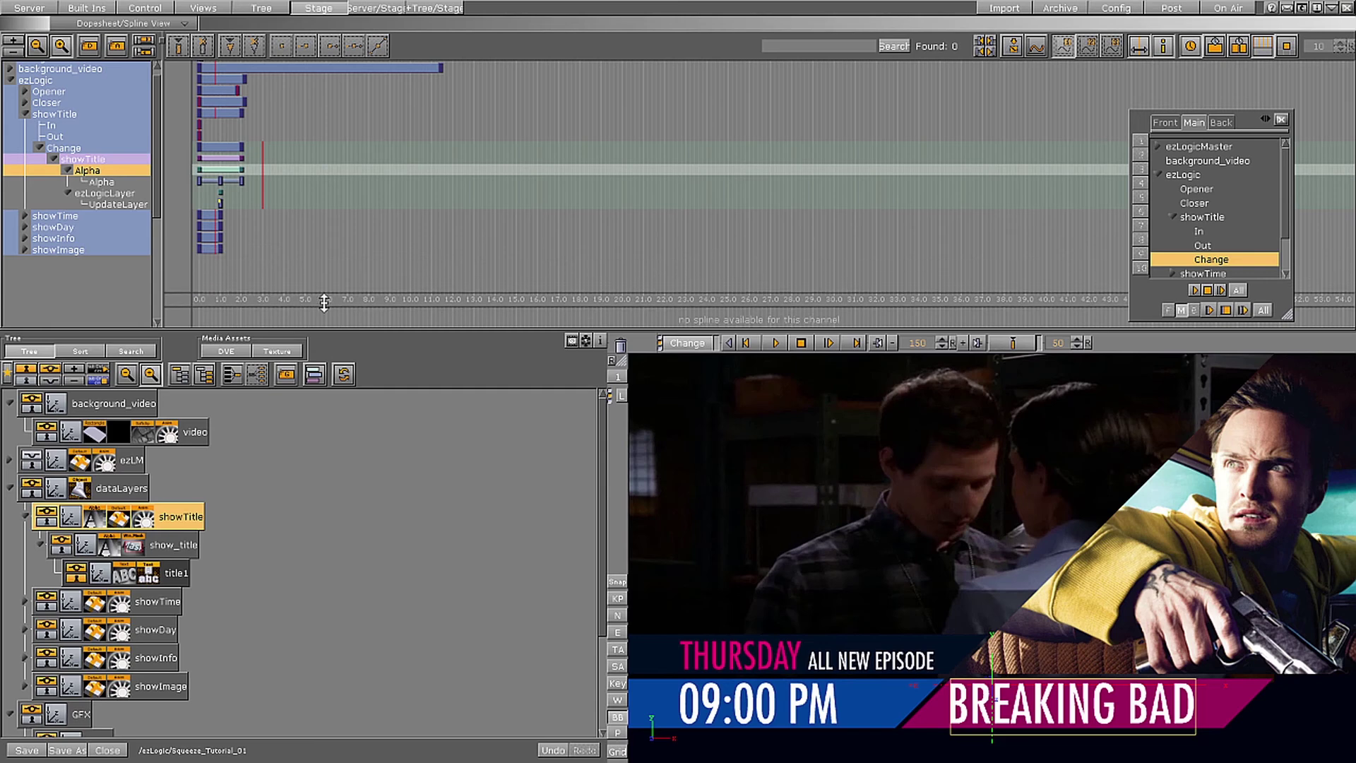
left_click(103, 199)
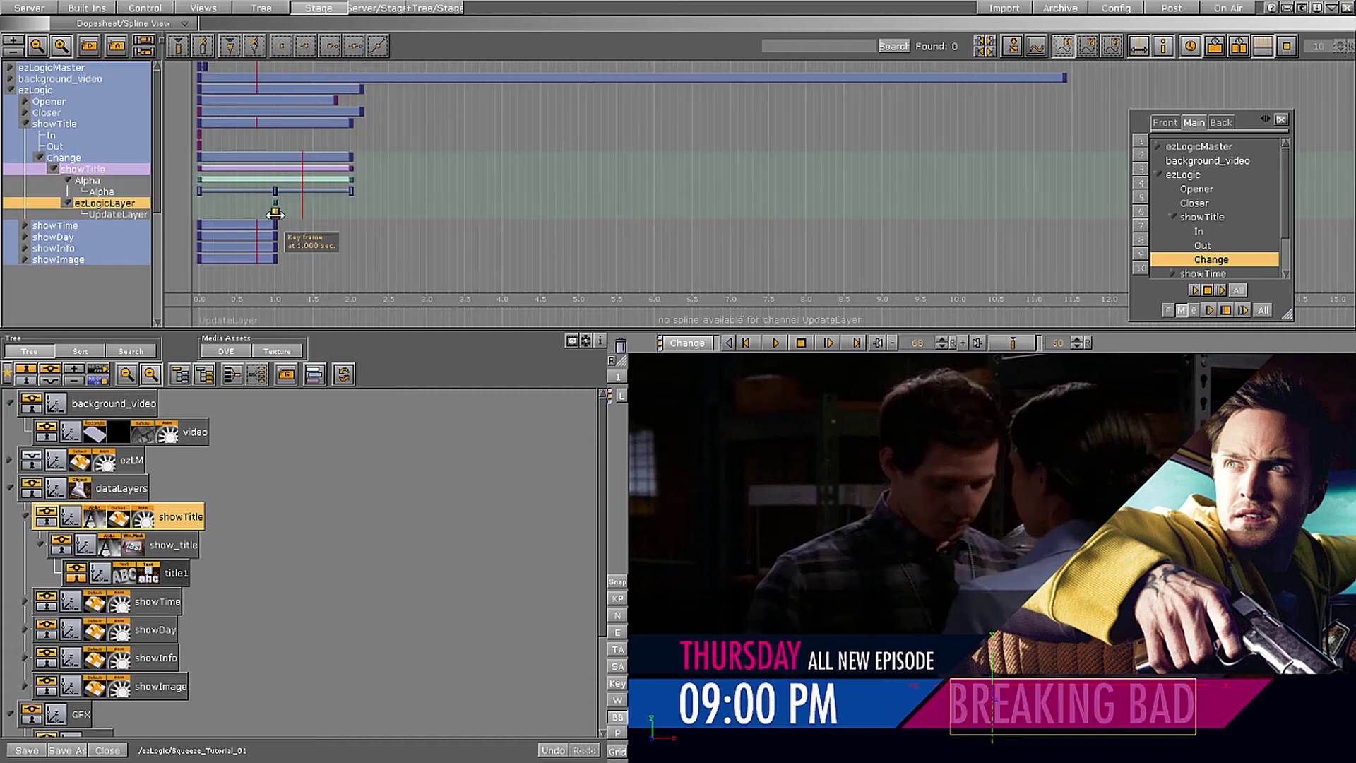
left_click(274, 213)
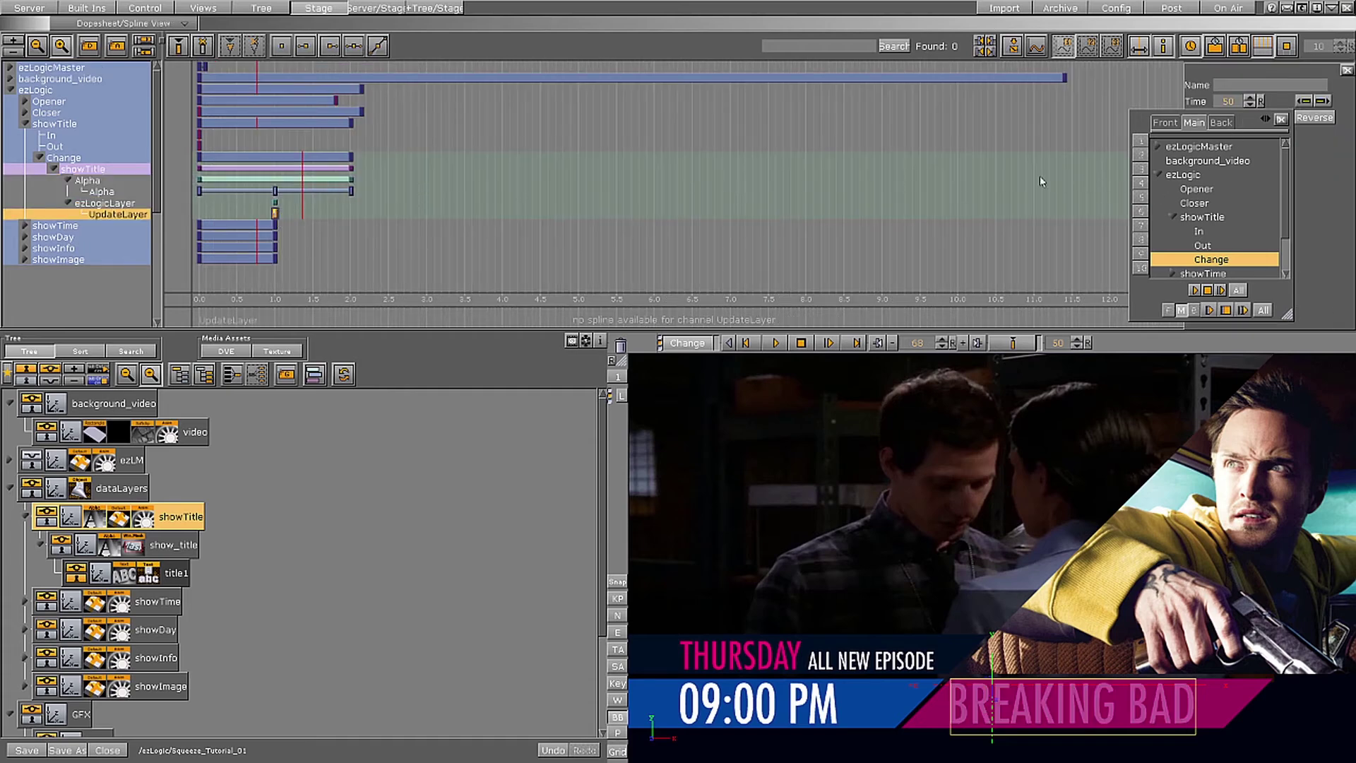
left_click_drag(1278, 305, 1091, 323)
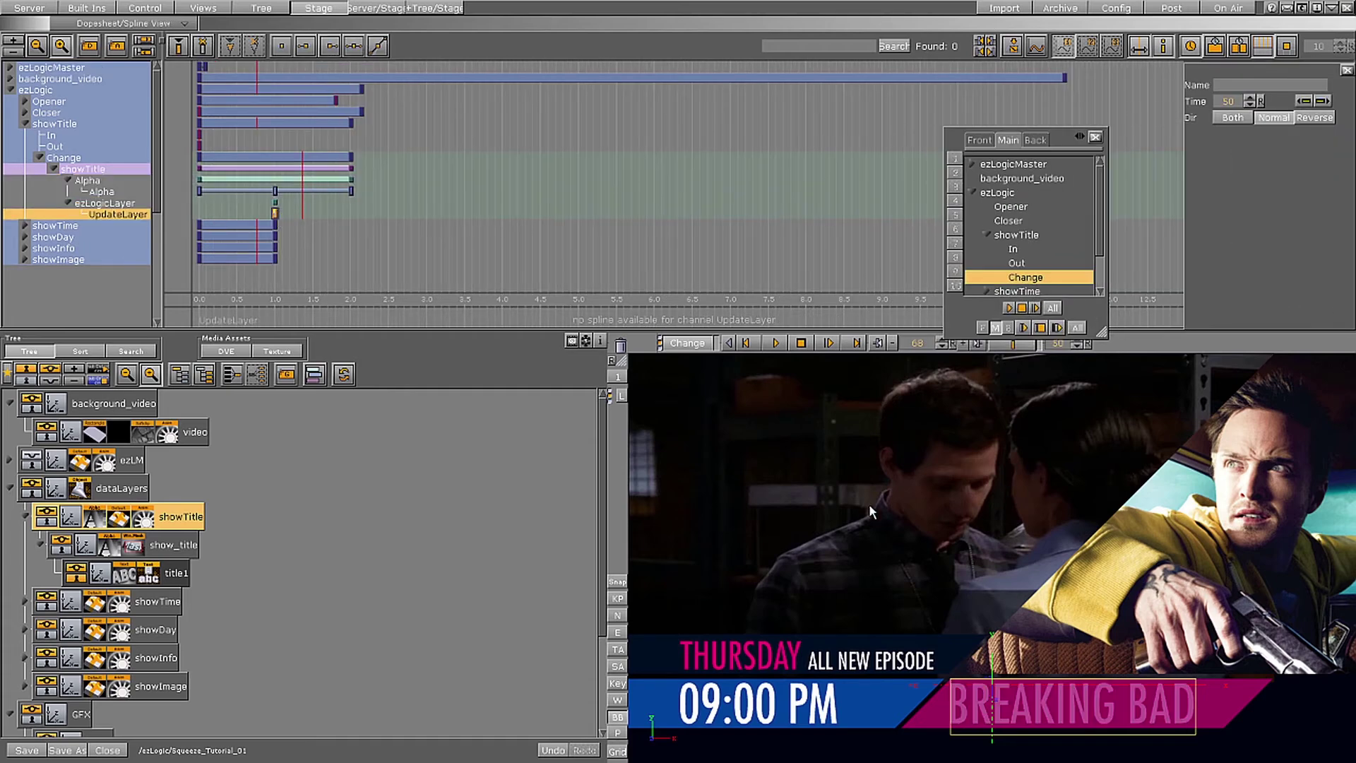
left_click(276, 213)
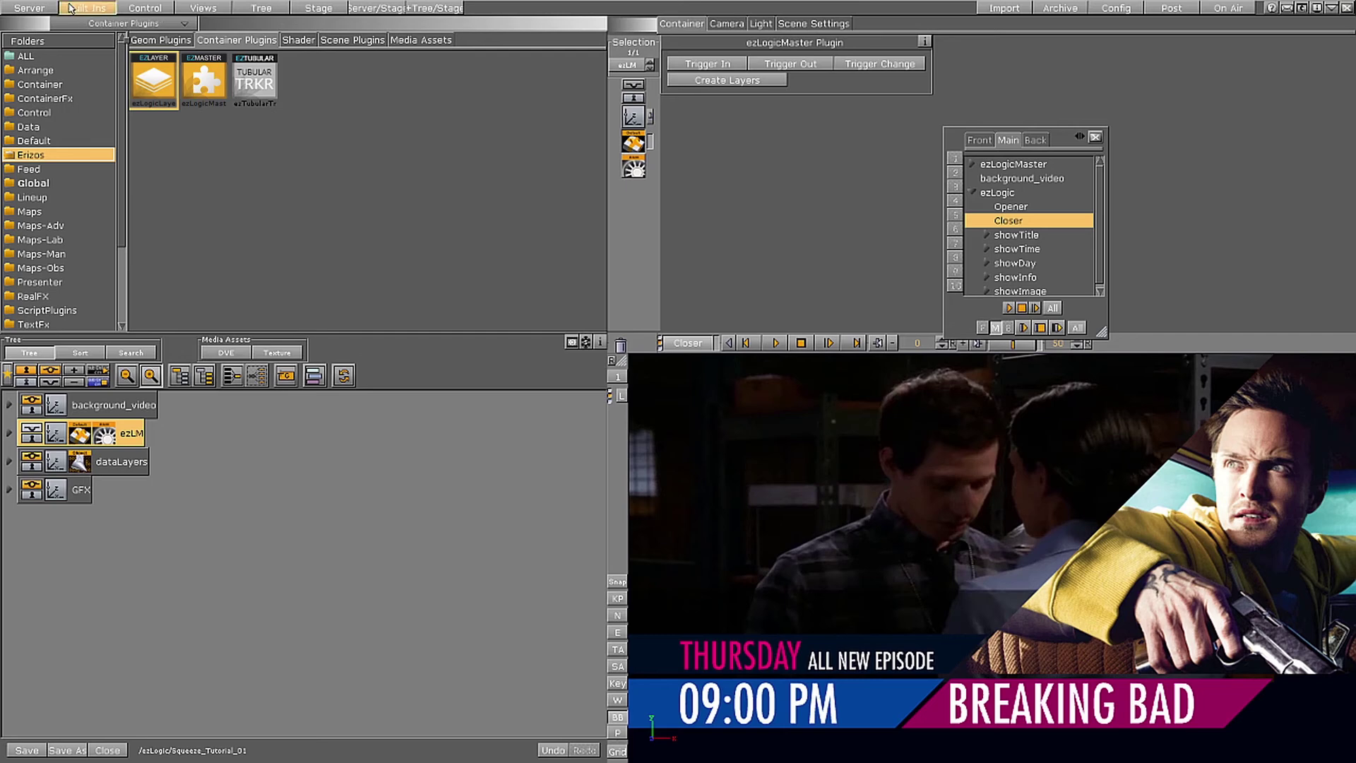
Select the Squeeze_Tutorial_01 scene and run Create Layers in the ezLogicMaster plugin
left_click(29, 8)
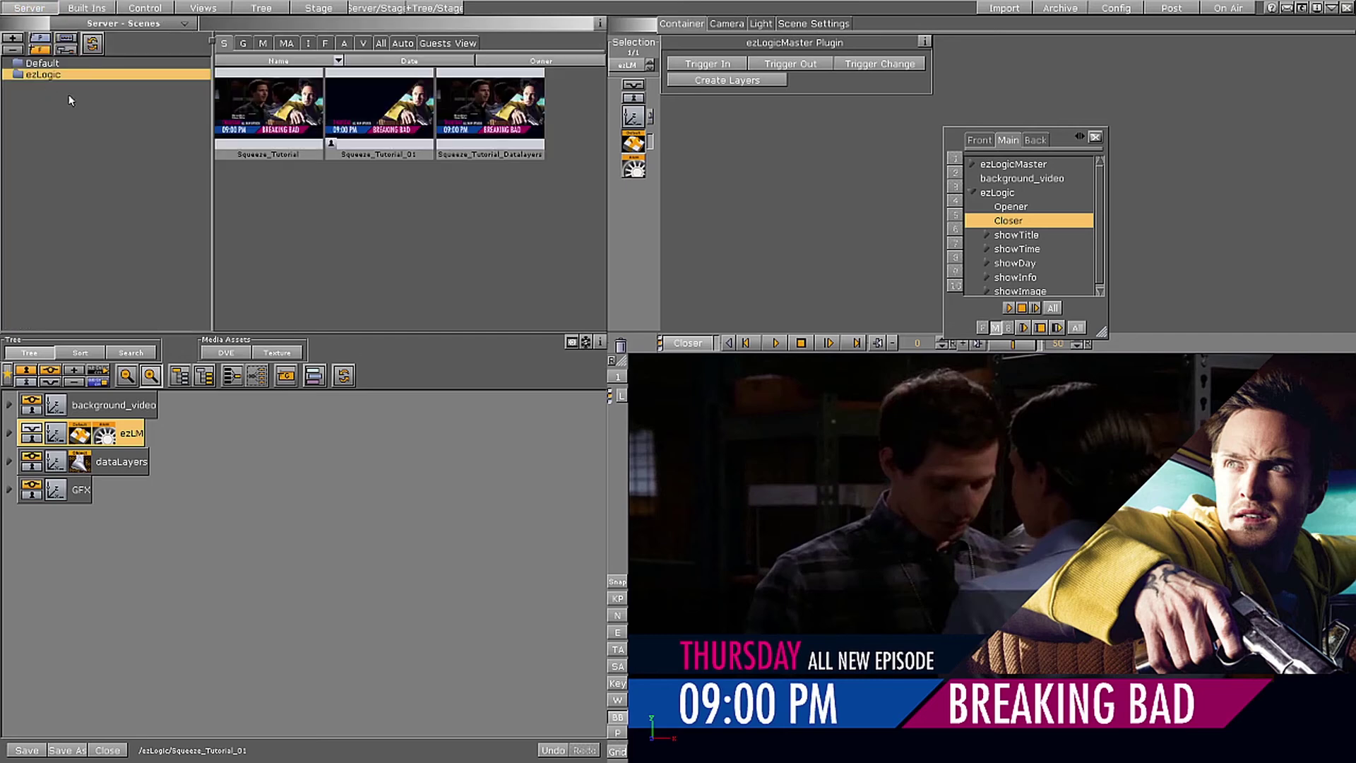
left_click(363, 155)
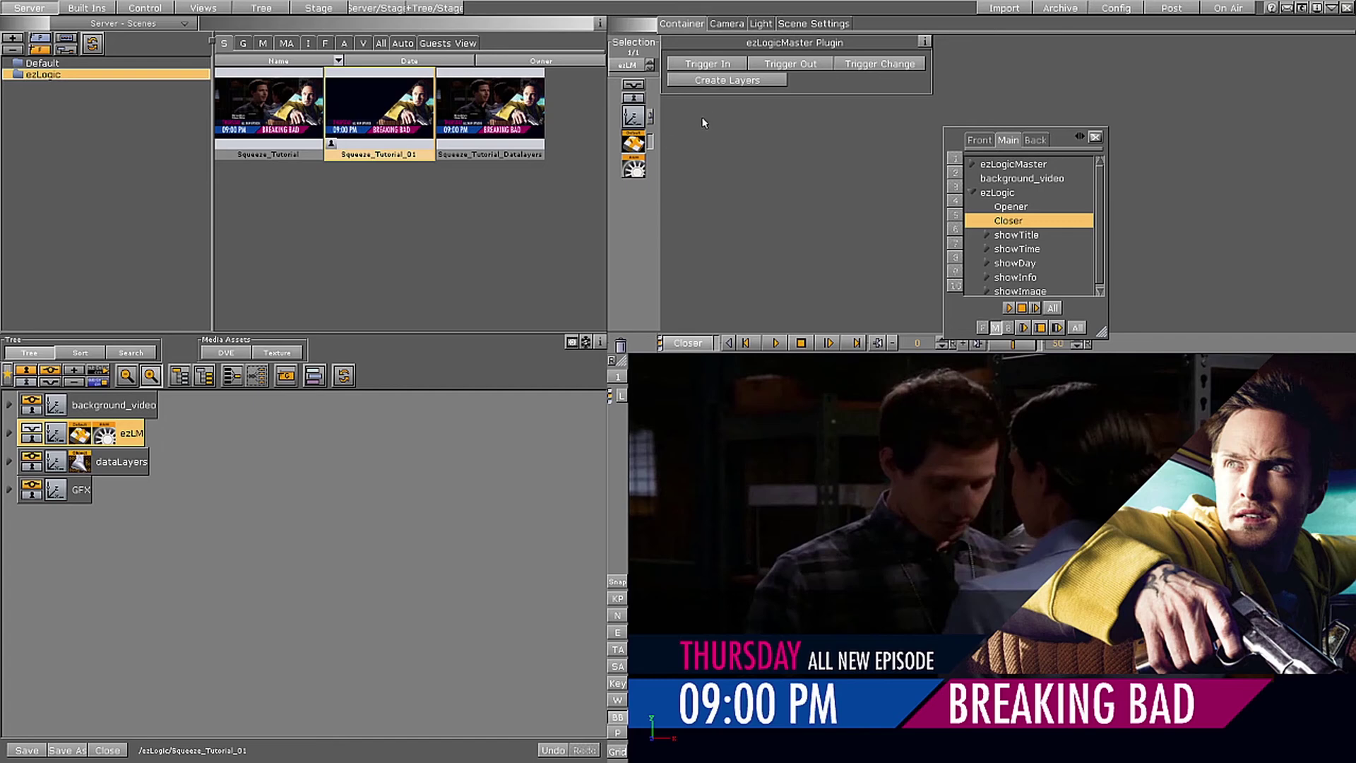
left_click(720, 83)
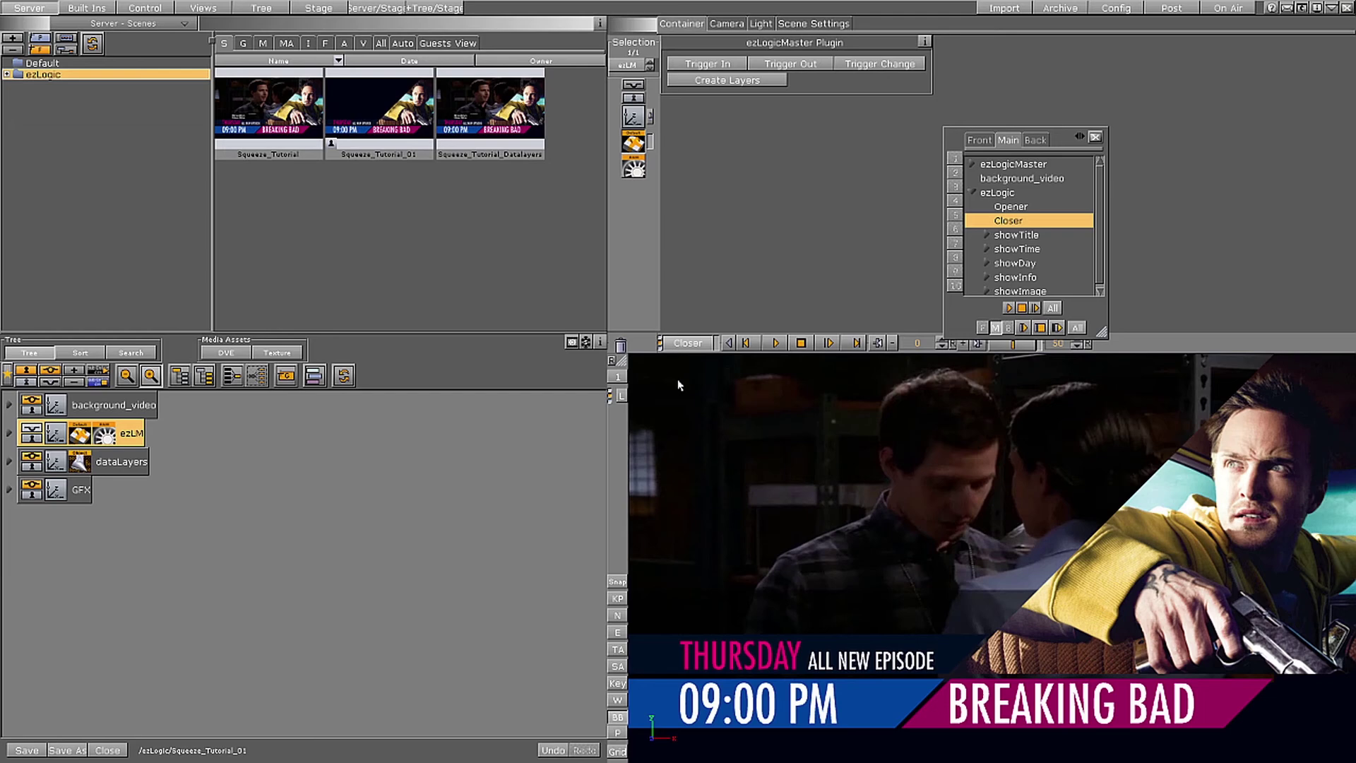
Open the new Squeeze_Tutorial_01_Layers folder under ezLogic, then switch to Viz Trio
left_click(8, 74)
left_click(60, 88)
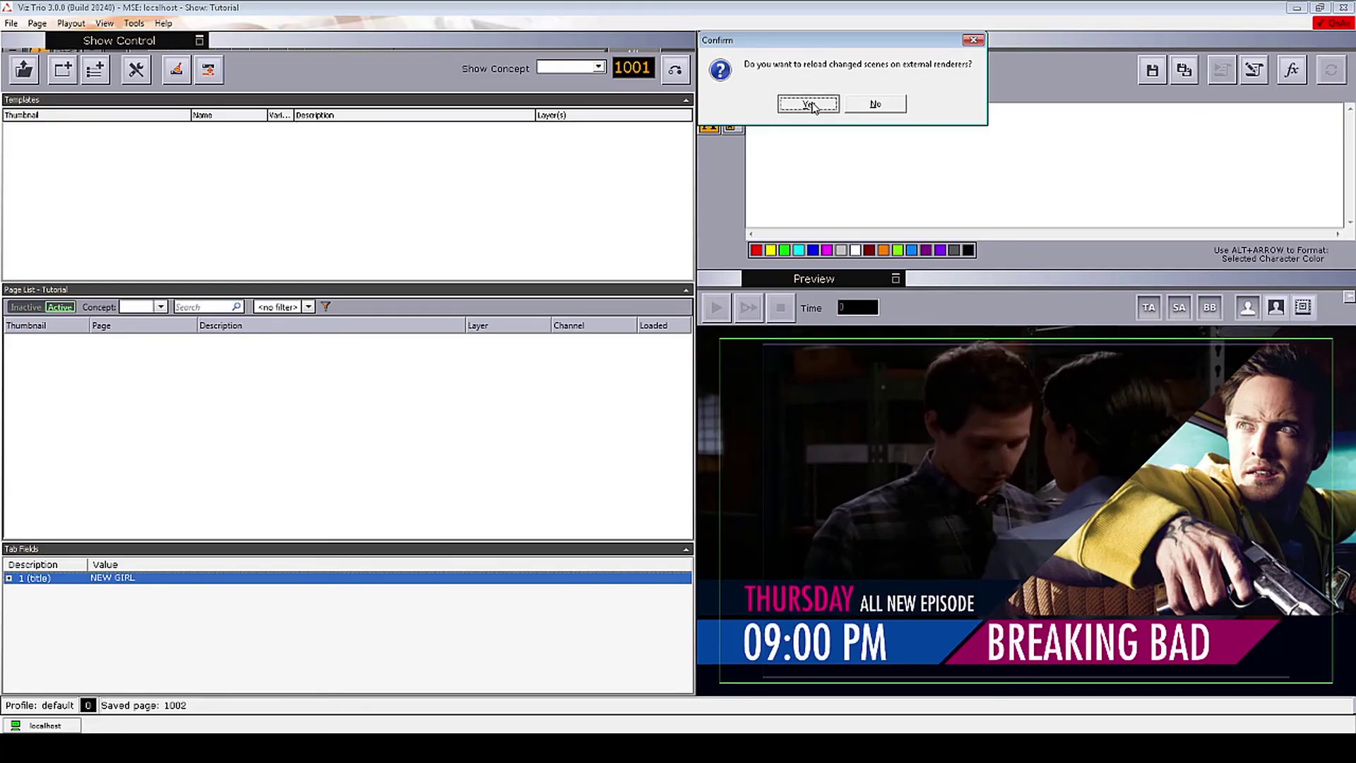
left_click(802, 103)
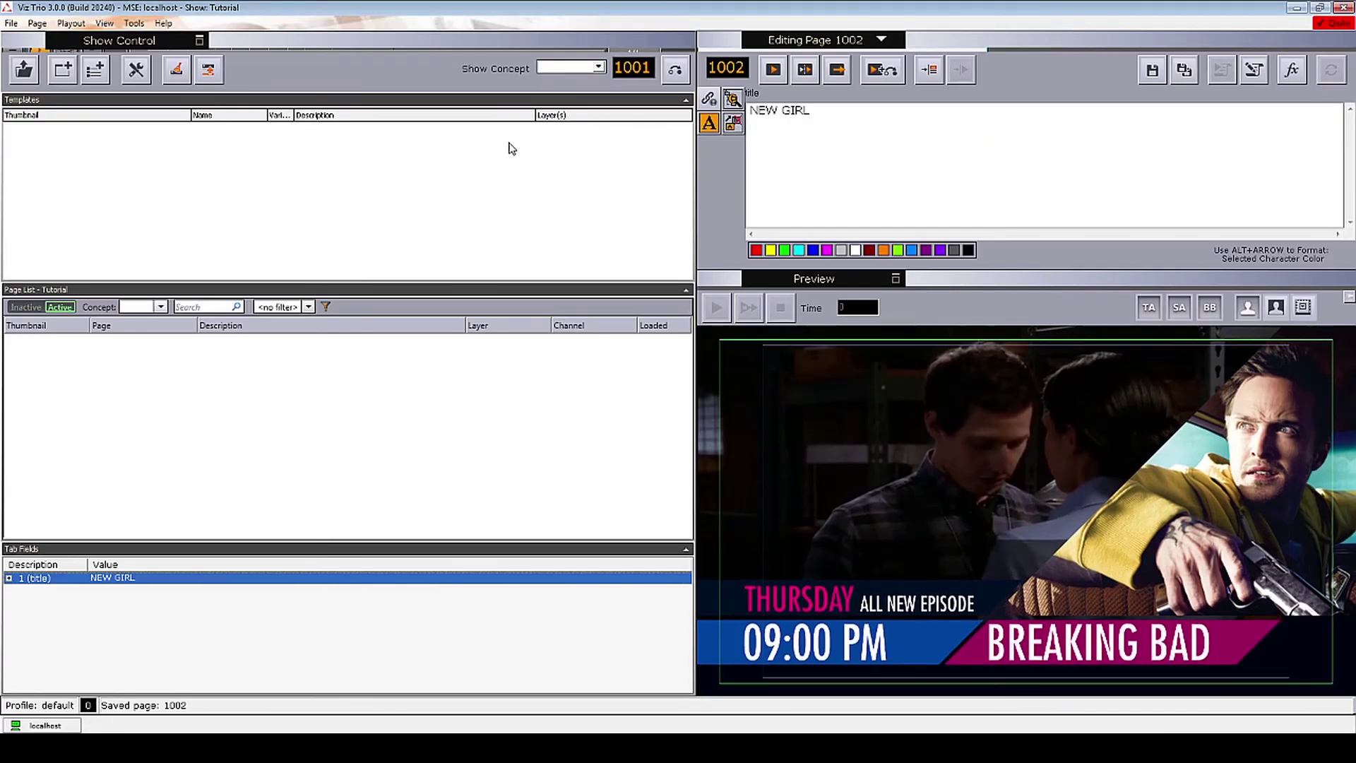
Import the showTitle scene from Squeeze_Tutorial_01_Layers as a template via Import Scenes
left_click(826, 41)
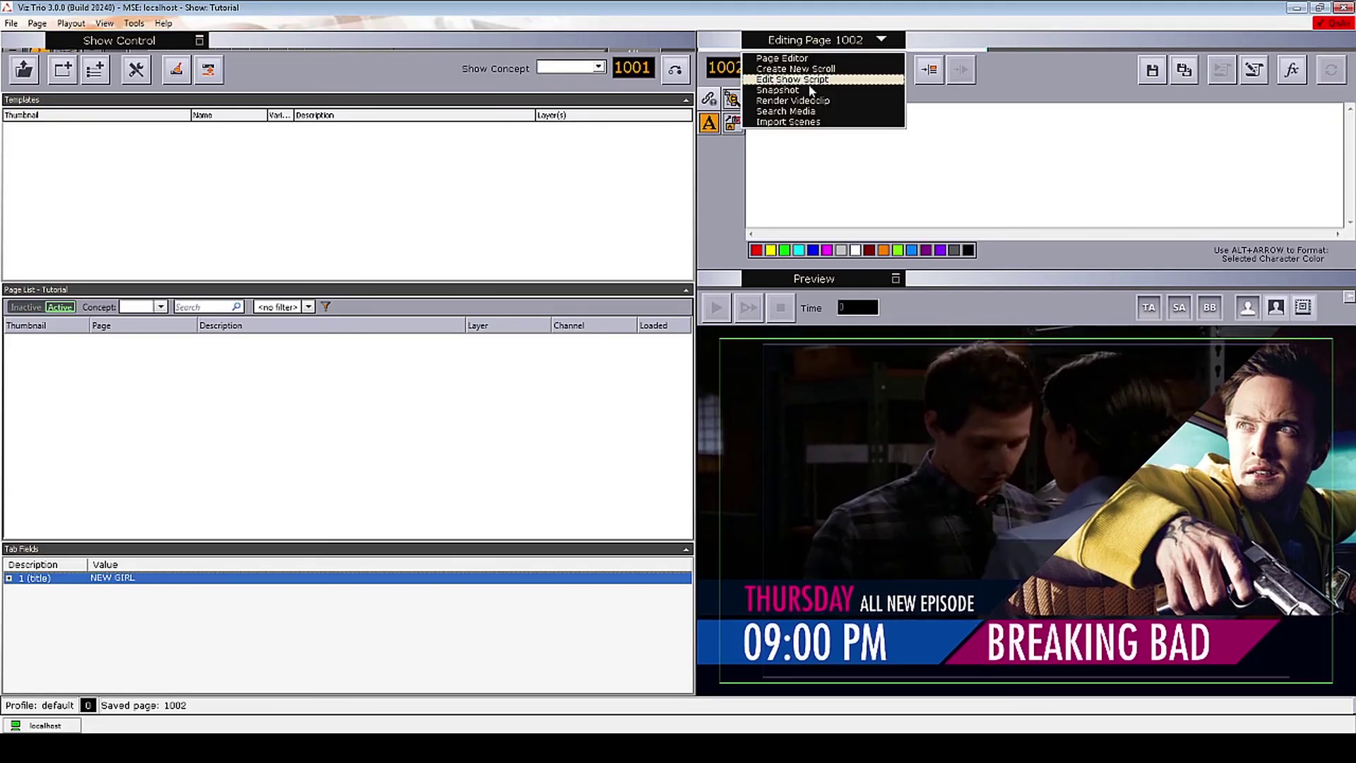
left_click(812, 122)
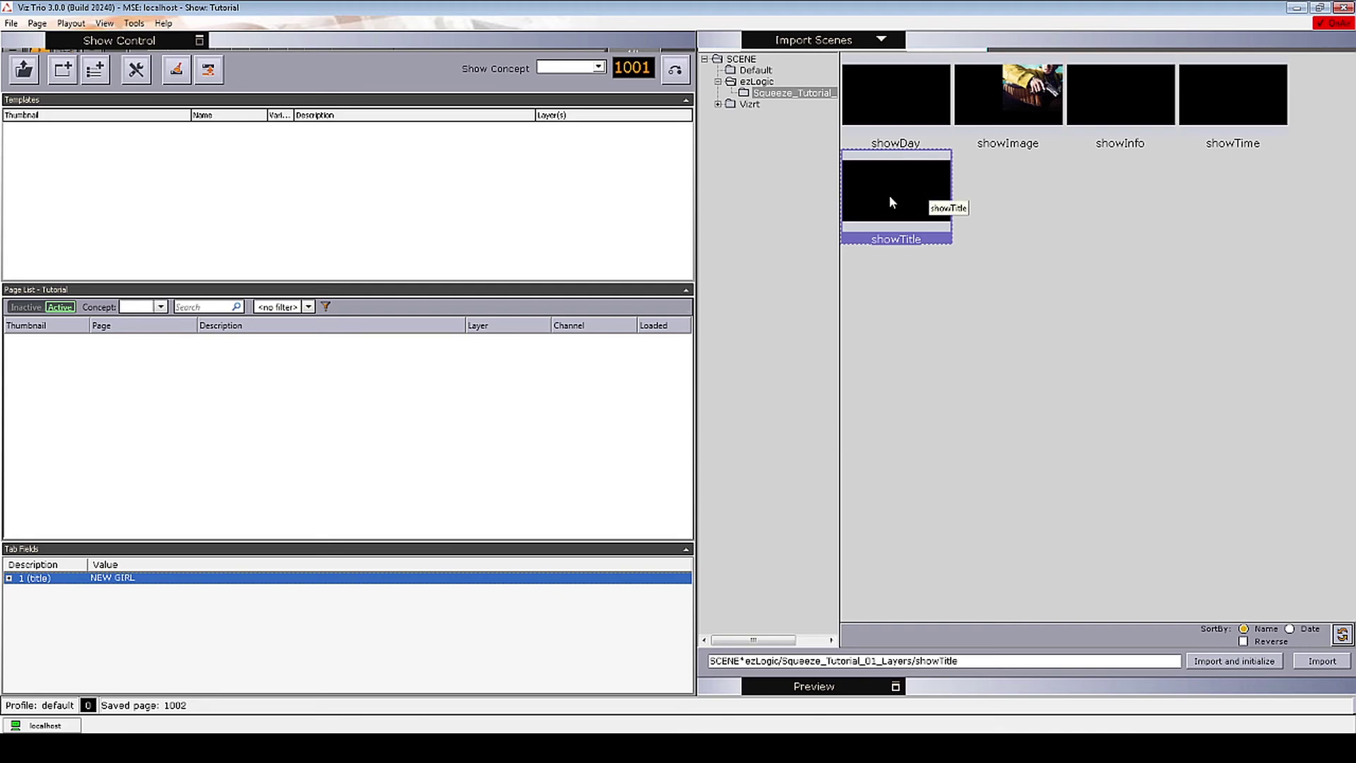
double_click(912, 190)
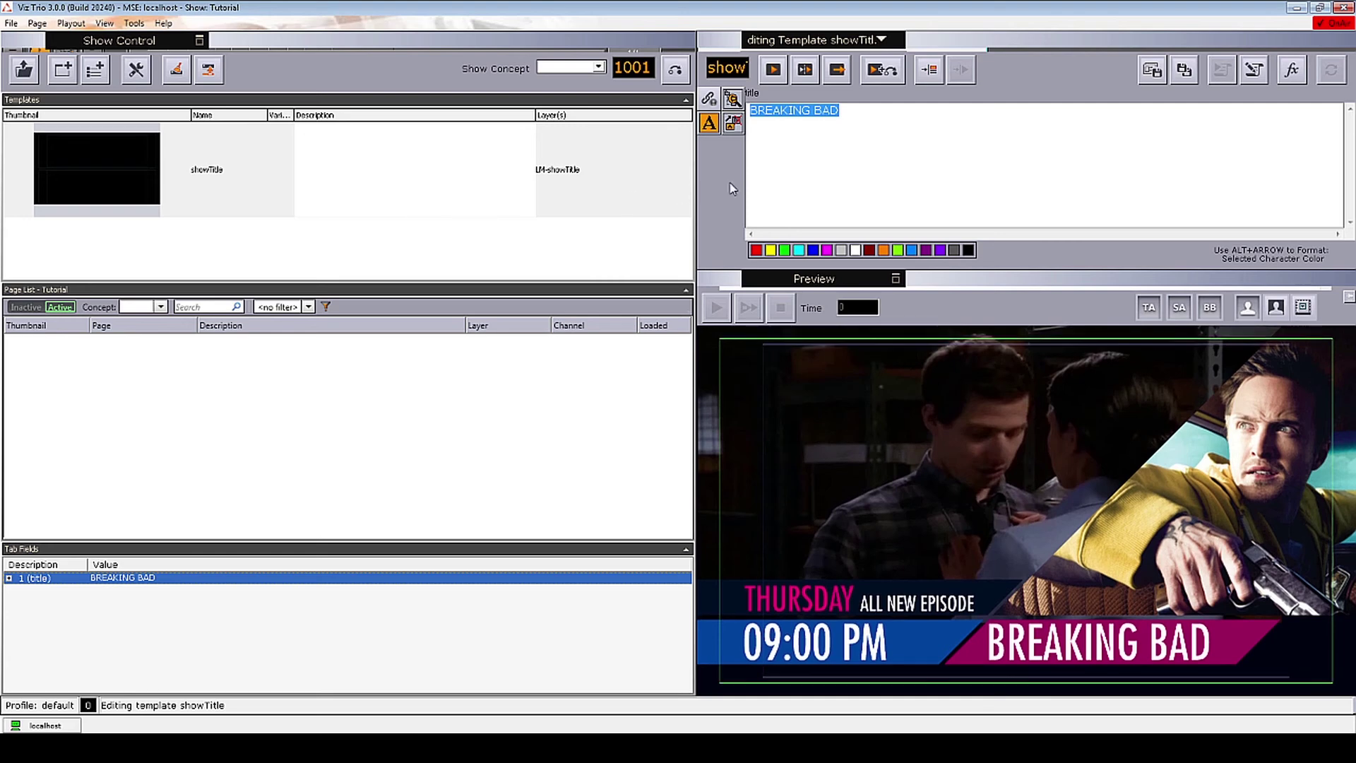
Save the BREAKING BAD page as 1002, then retitle it SUITS and save as 1003
left_click(1185, 71)
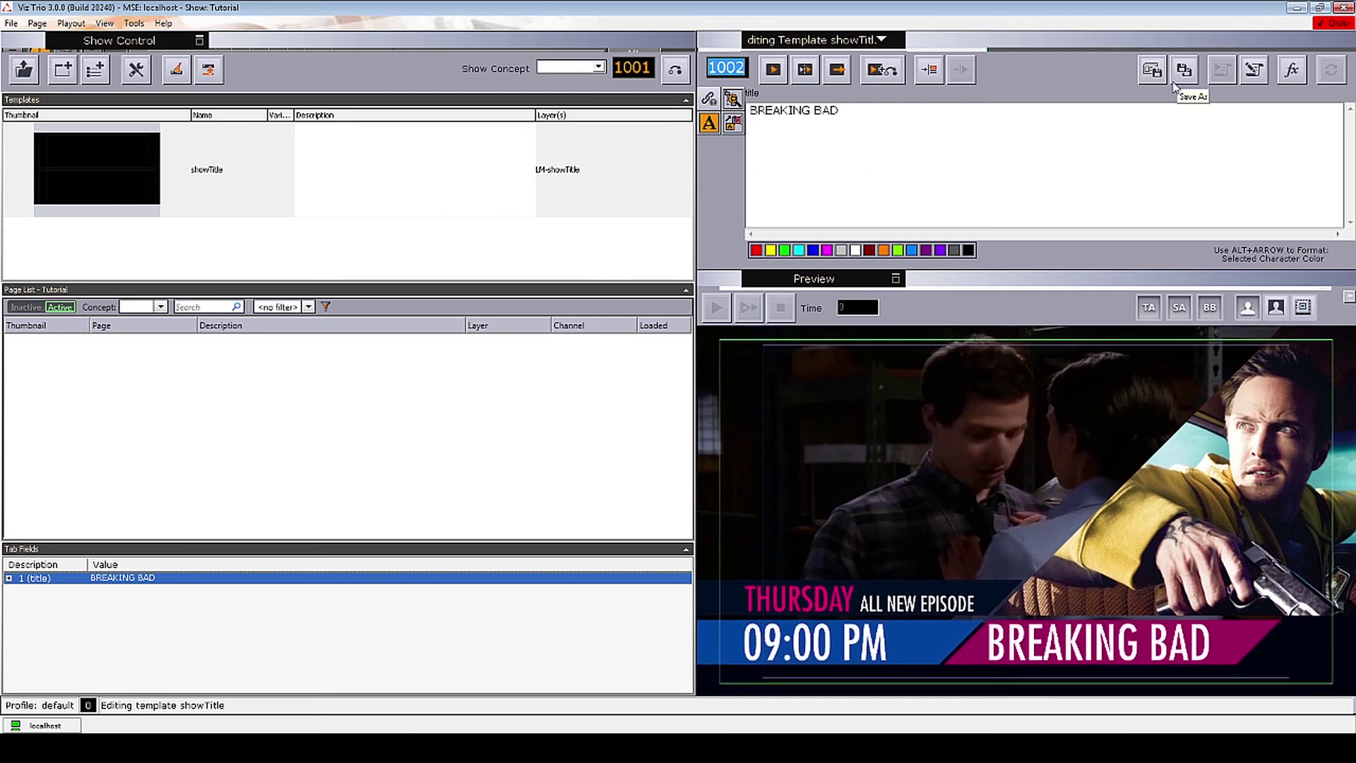
key("Return")
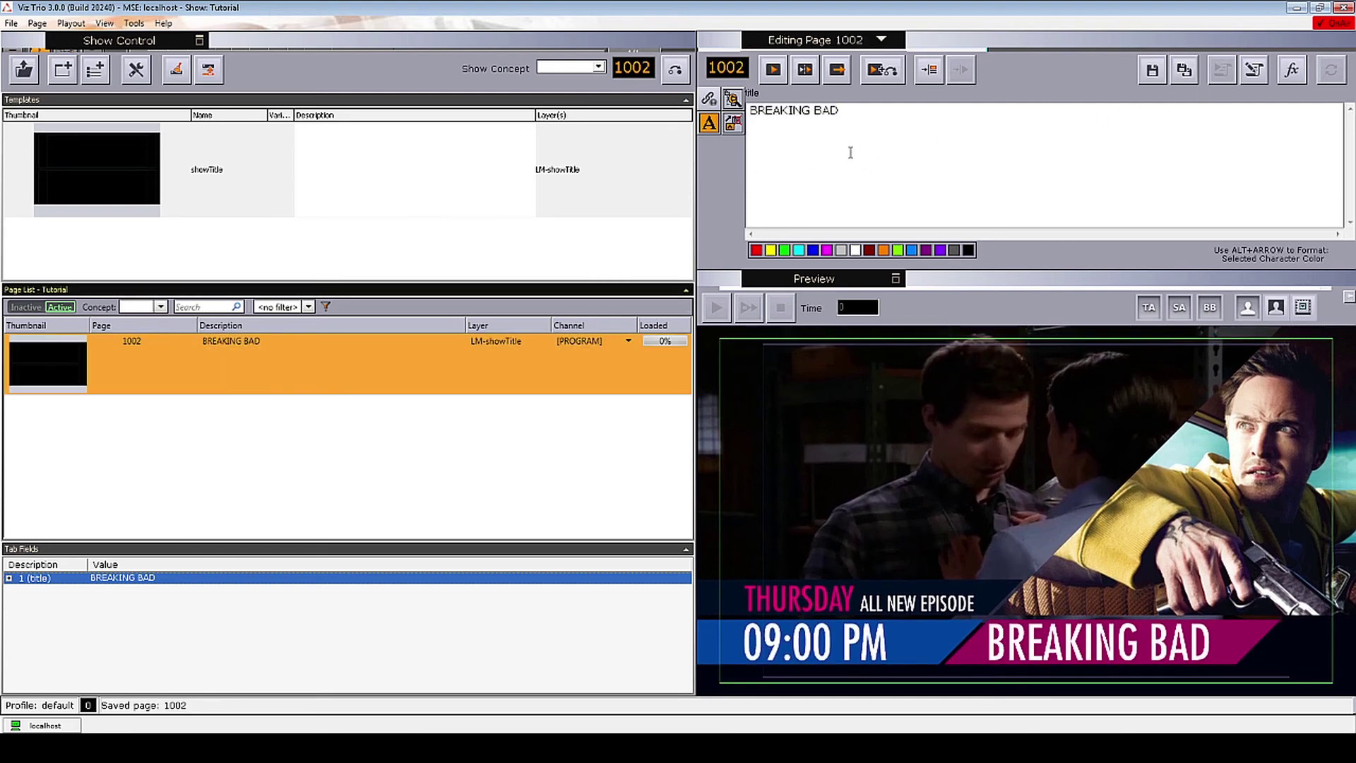
triple_click(805, 114)
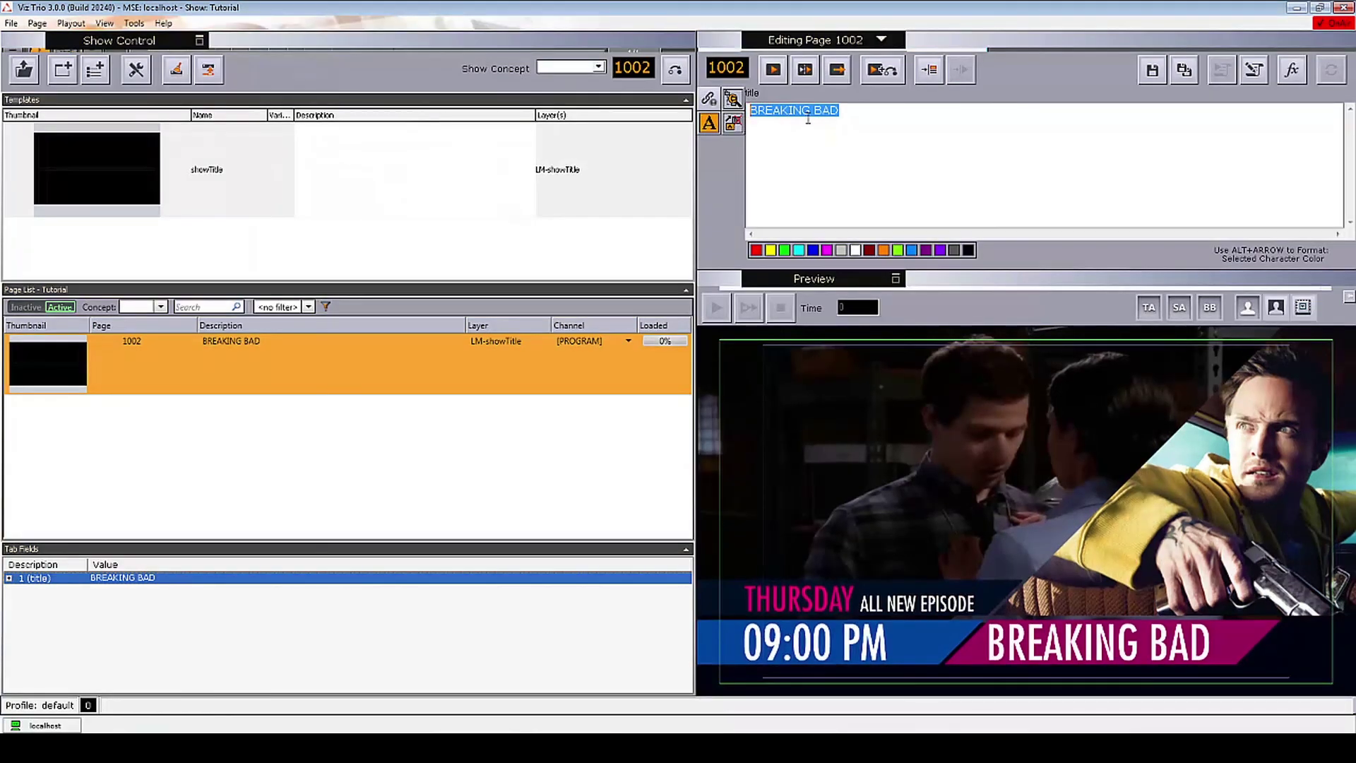
type("SUITS")
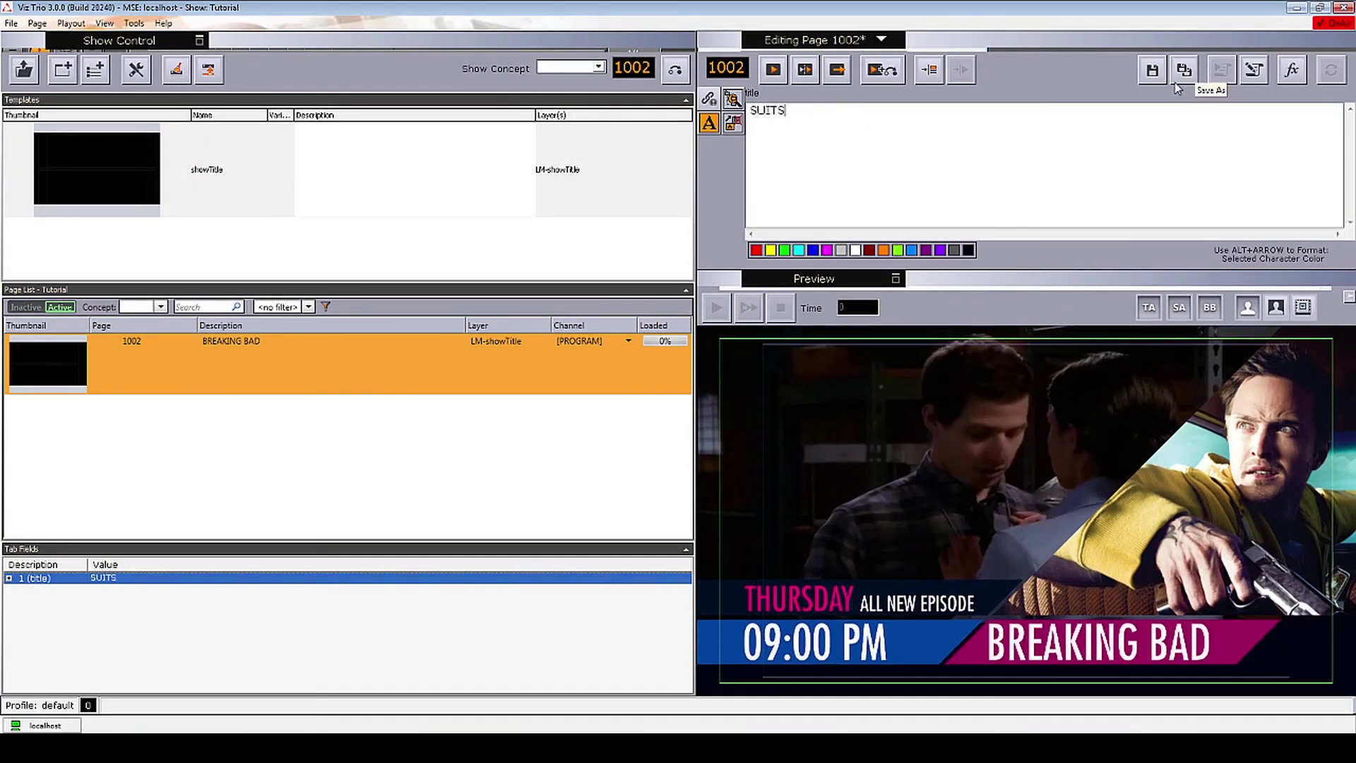
left_click(1181, 73)
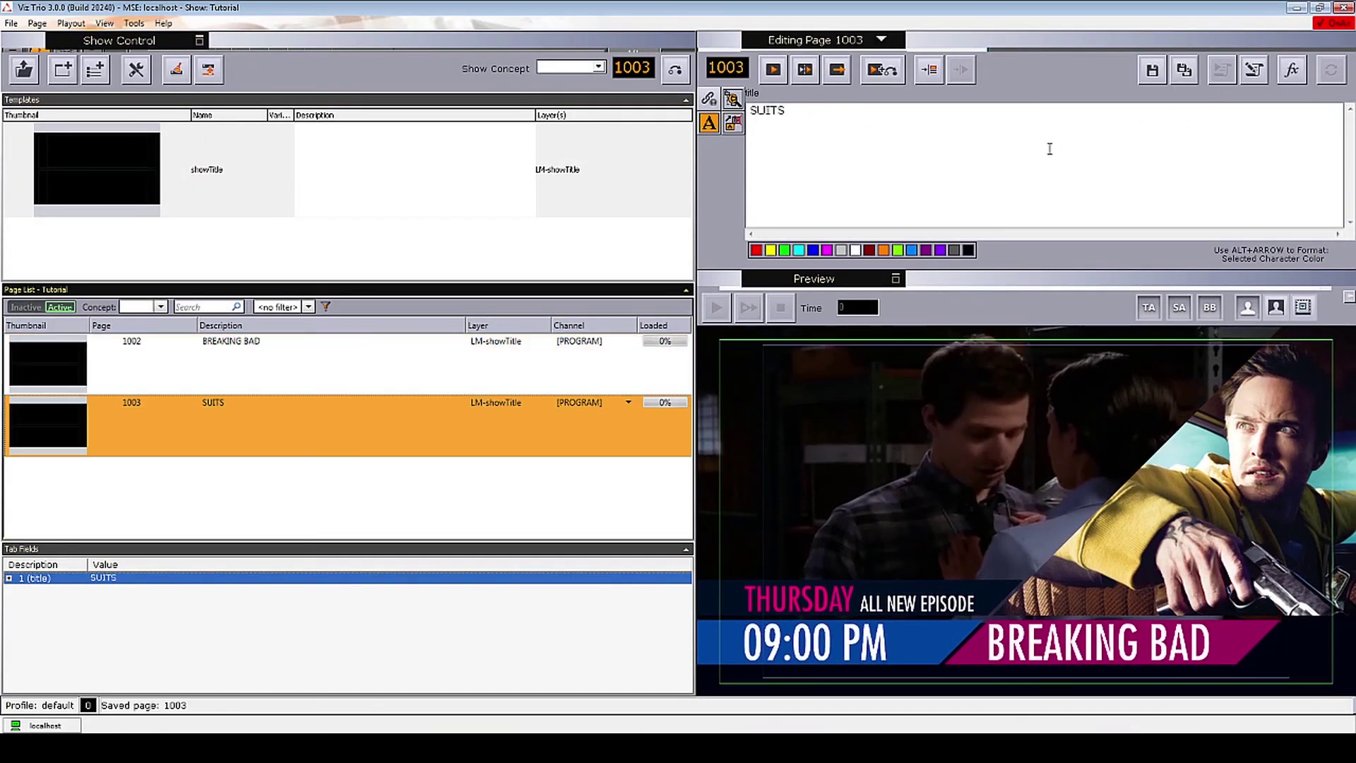
Retitle the page NEW GIRL, save it as page 1004, and clean up the renderers
key("ctrl+a")
type("NEW ")
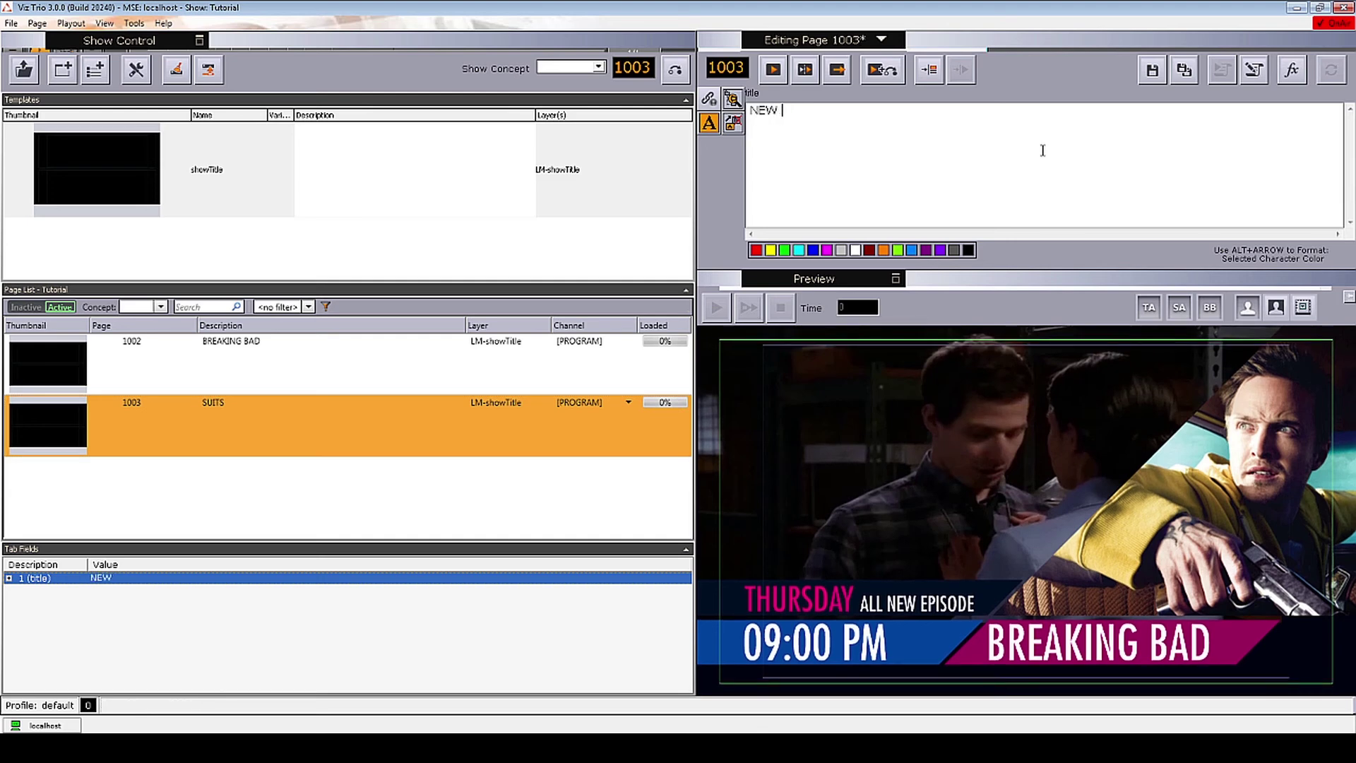
type("GIRL")
left_click(1184, 71)
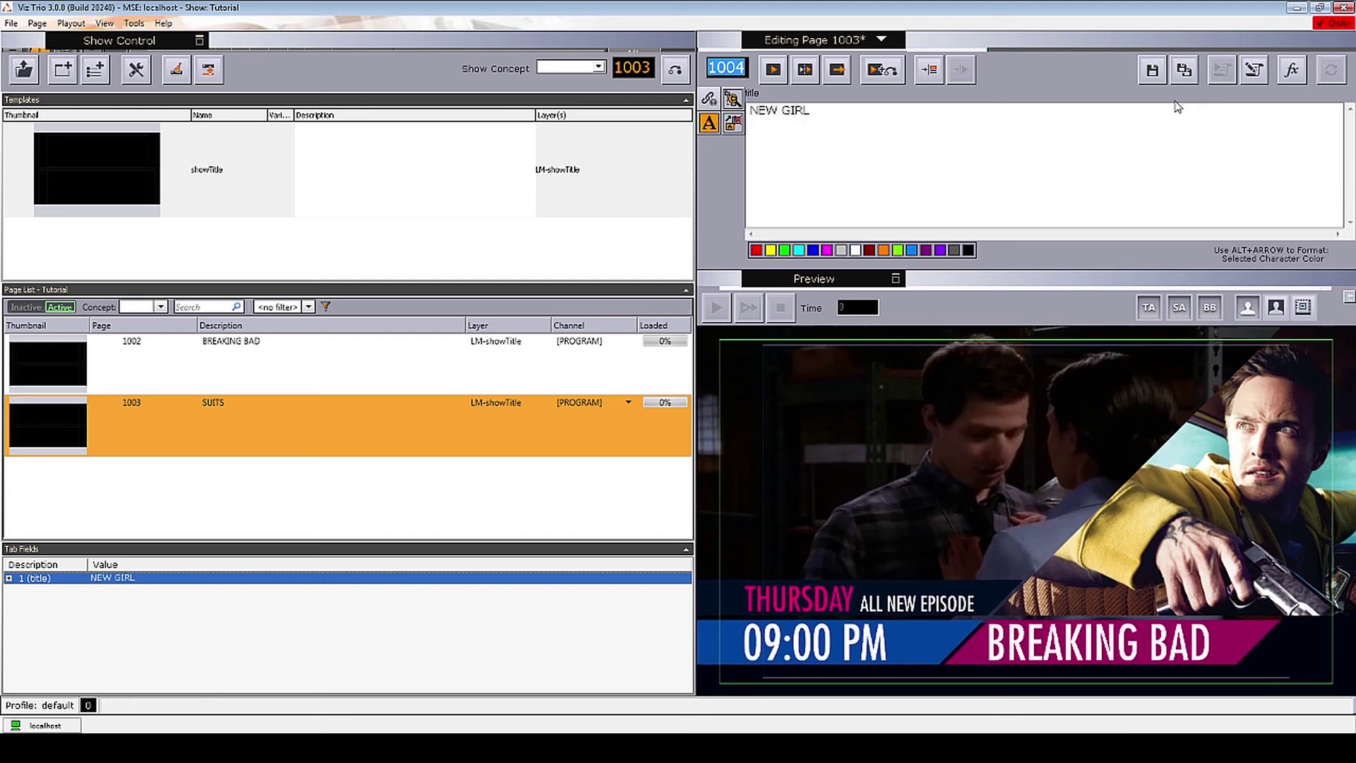
key("Return")
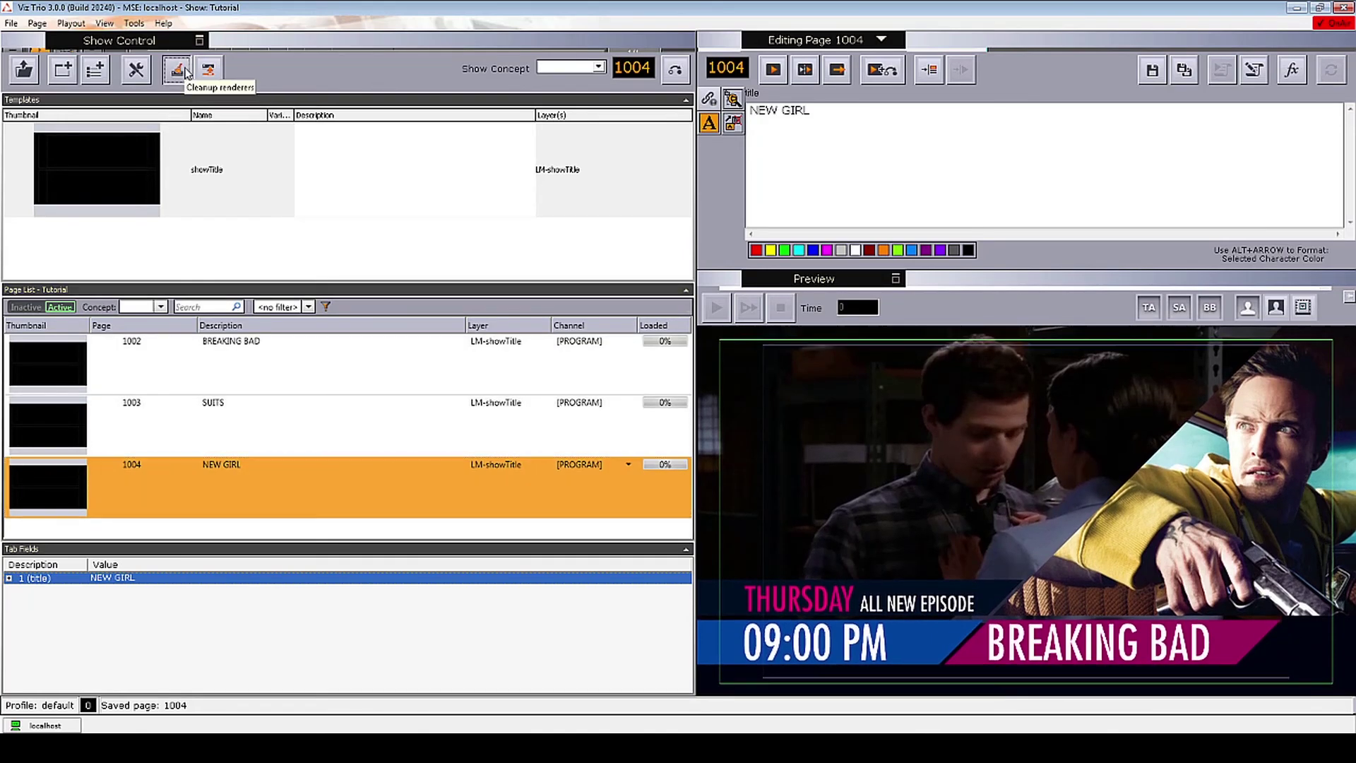
left_click(176, 69)
Confirm the renderer cleanup, then Direct Take page 1002 BREAKING BAD and then SUITS
left_click(656, 404)
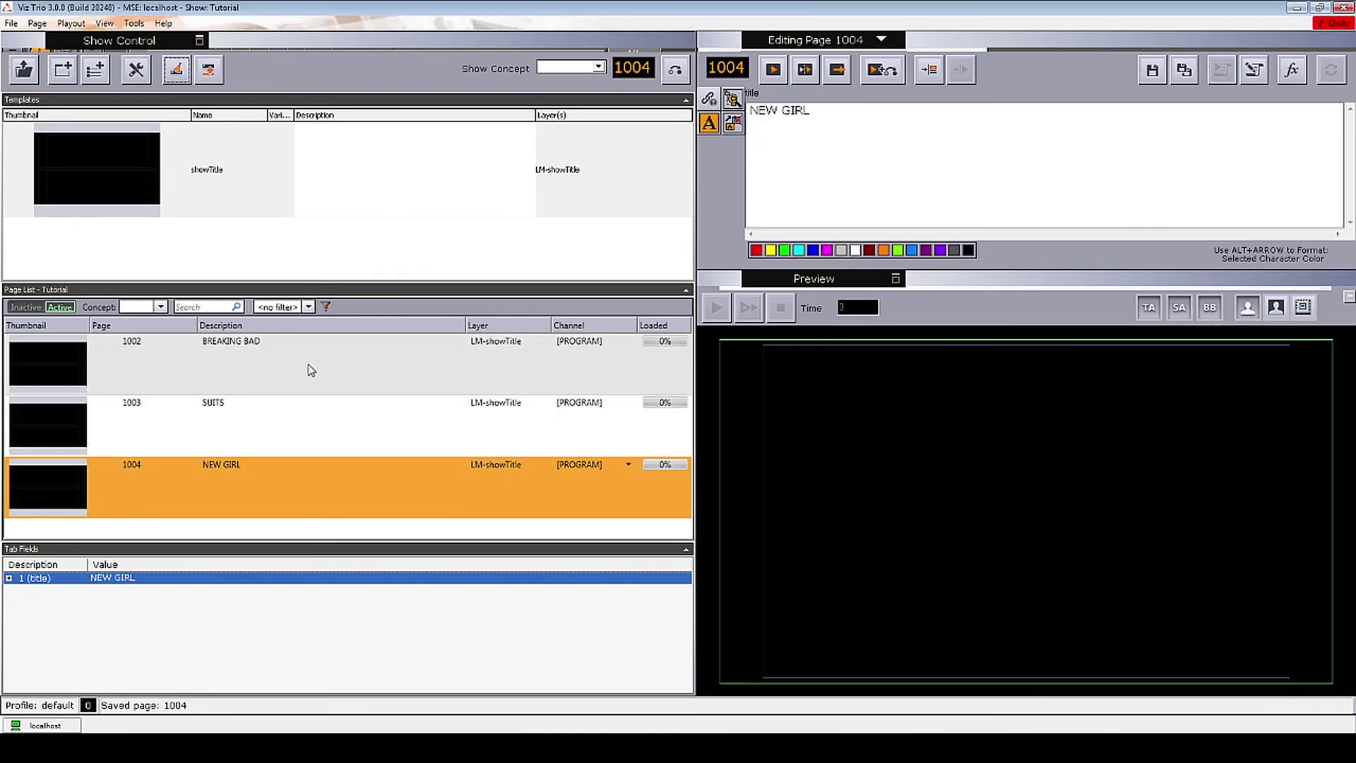
left_click(278, 369)
right_click(274, 363)
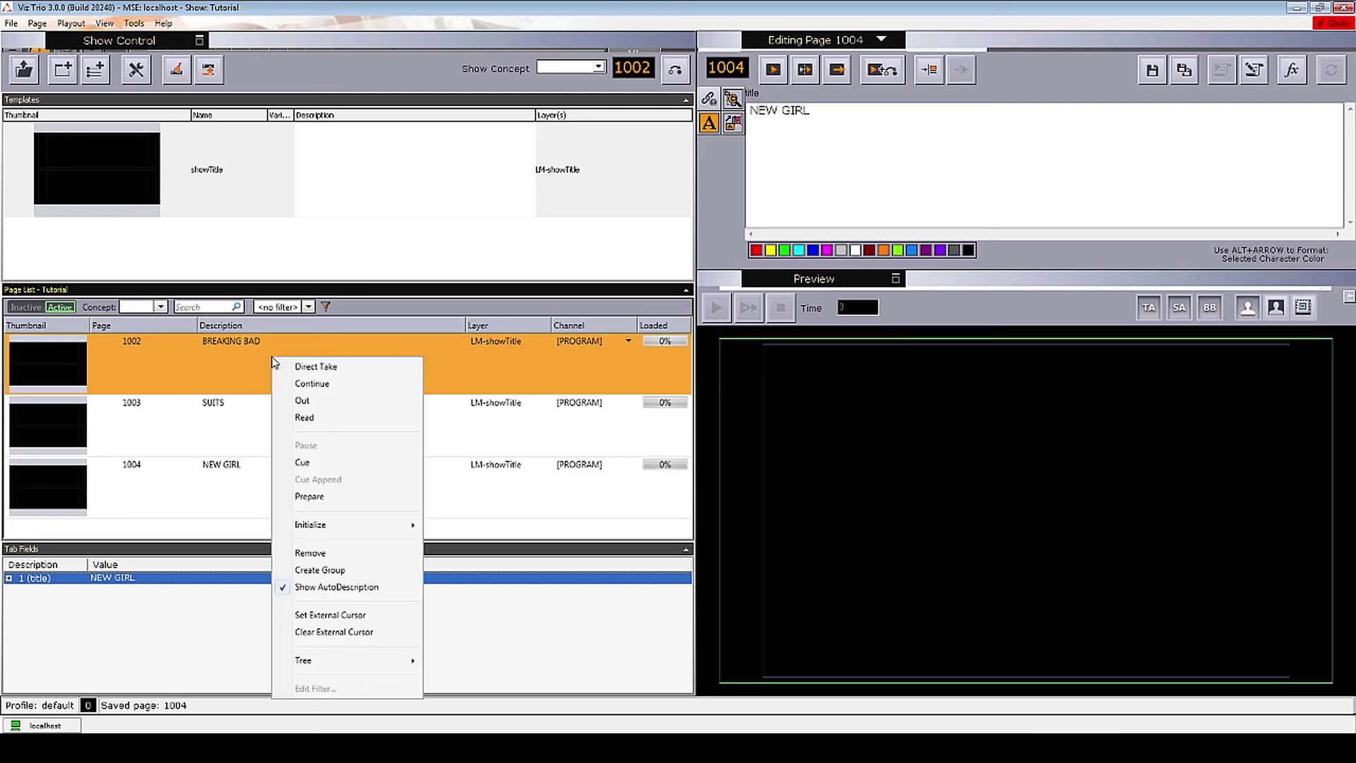
left_click(283, 367)
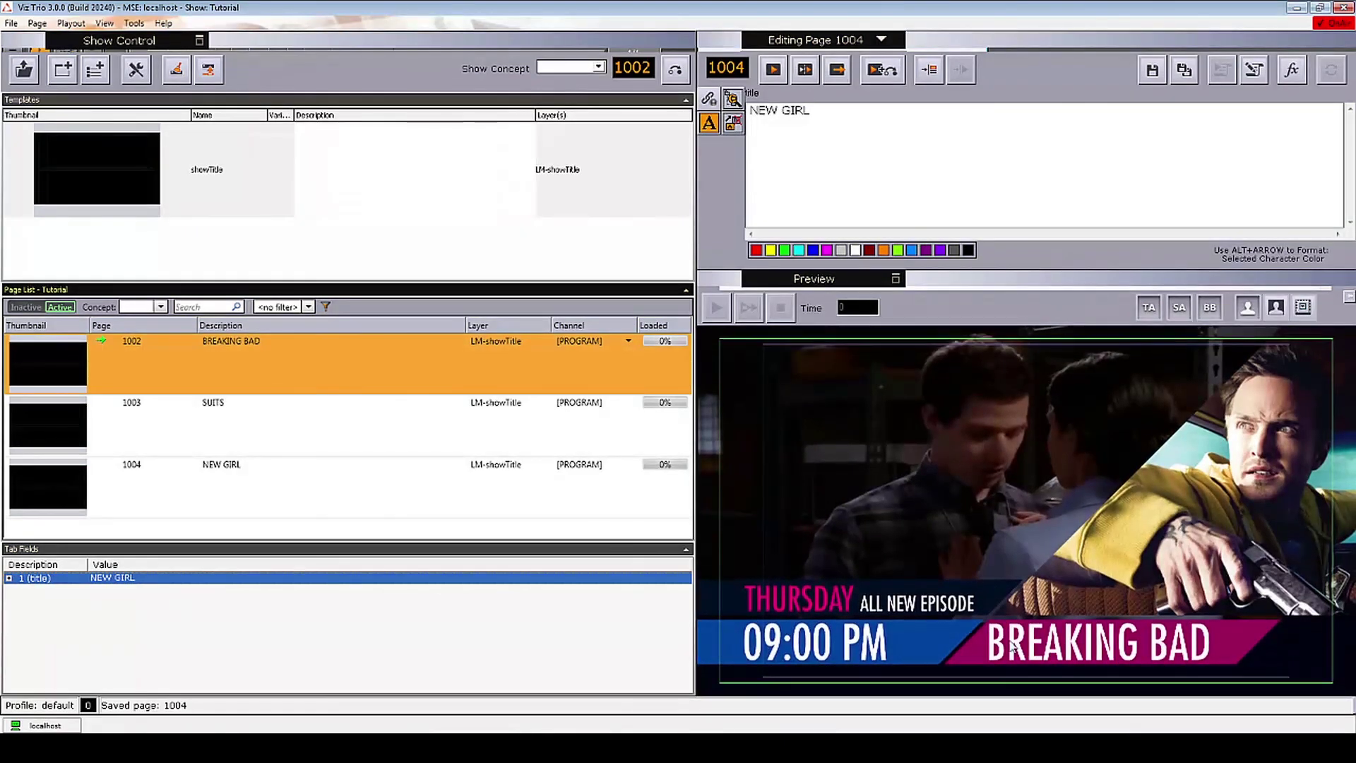
right_click(248, 432)
left_click(300, 99)
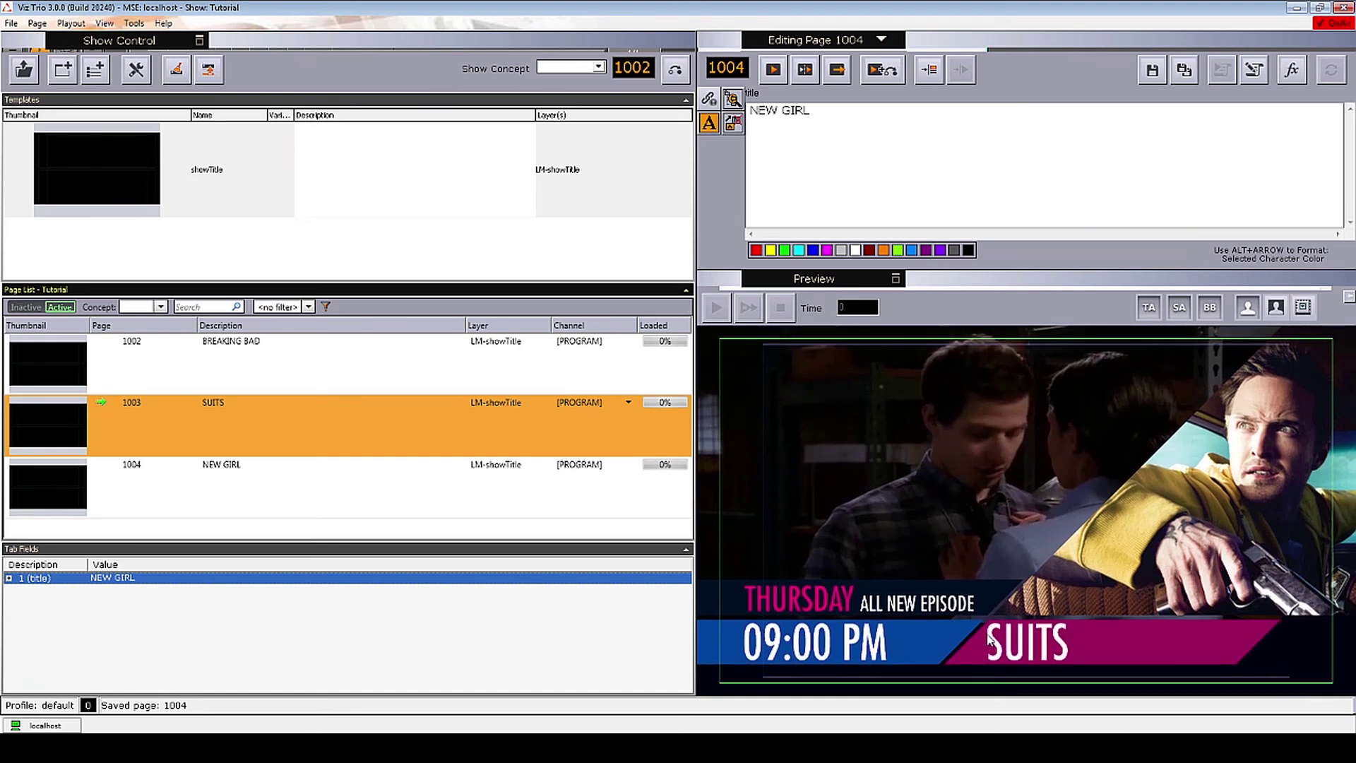
Direct Take the NEW GIRL page, then animate the on-air title out
right_click(327, 486)
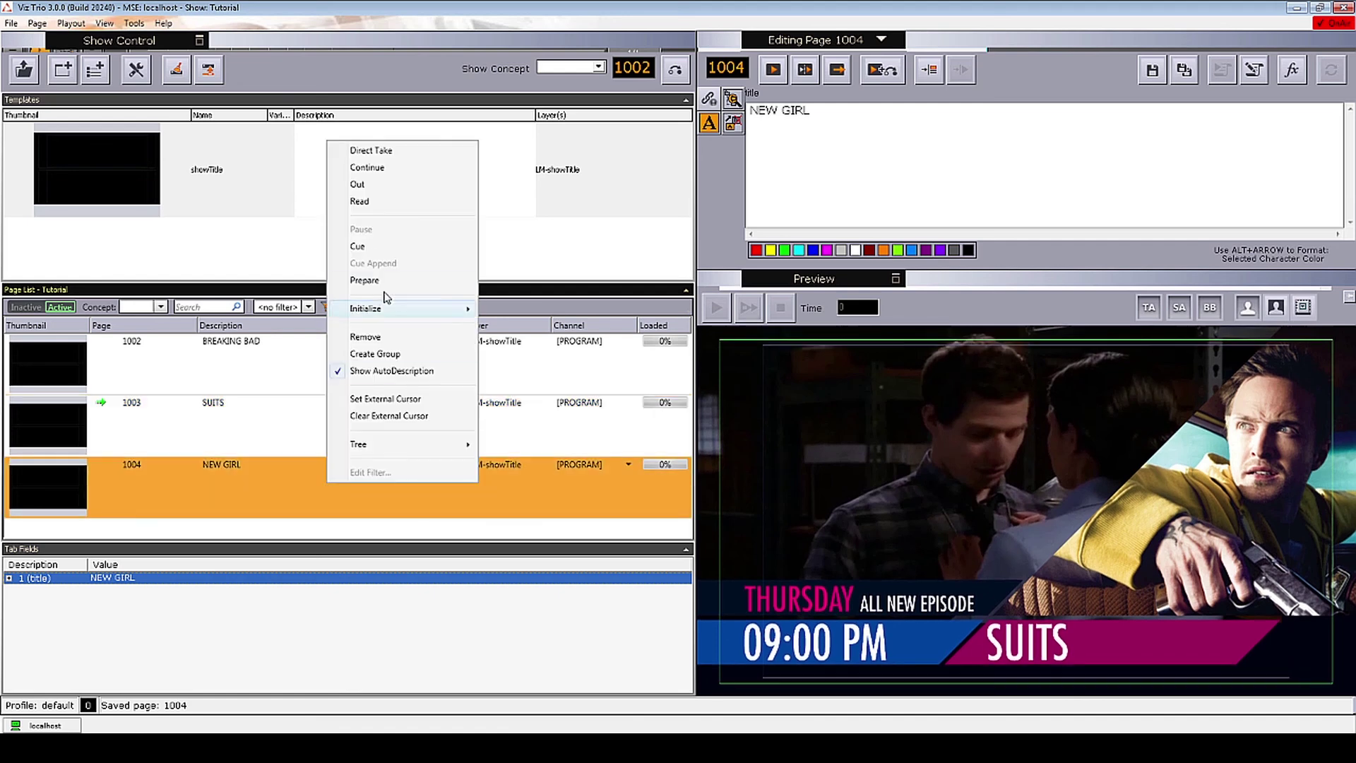
left_click(371, 150)
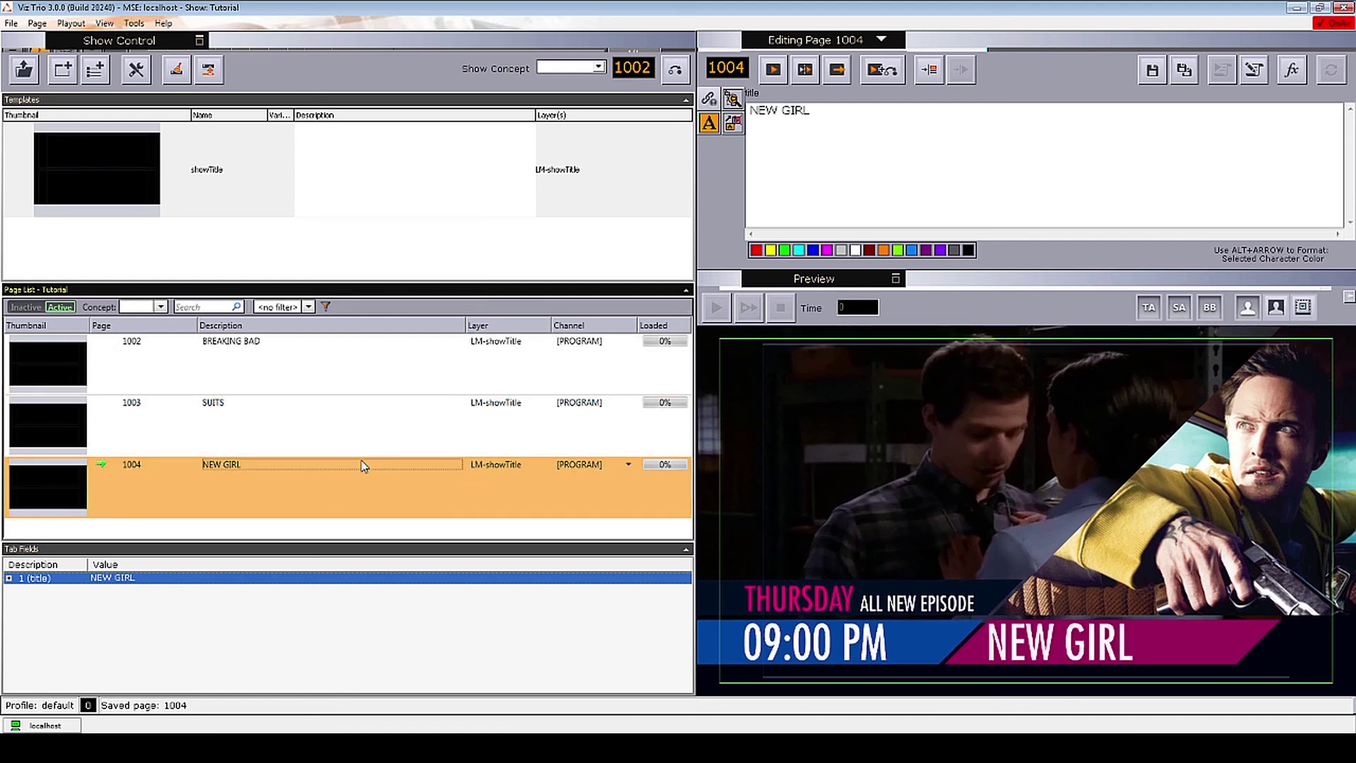
right_click(328, 382)
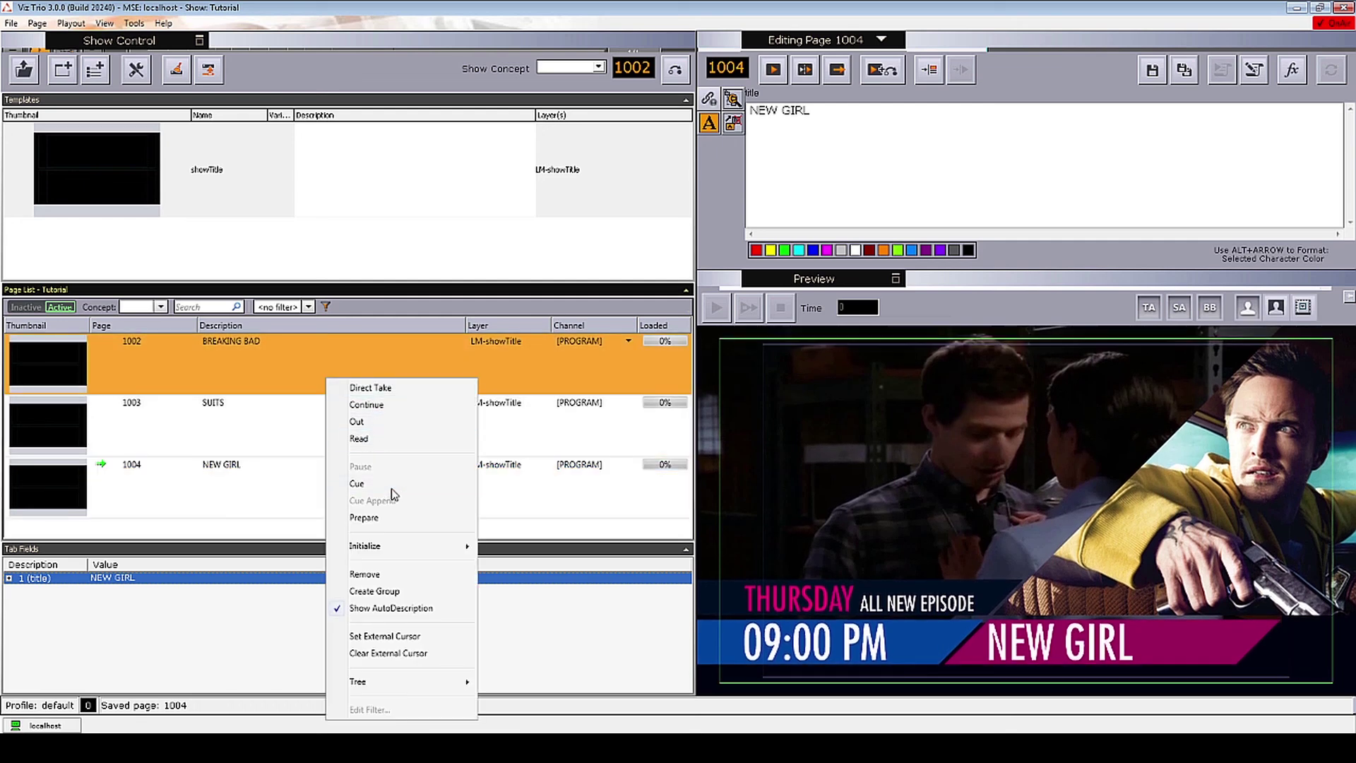
left_click(392, 424)
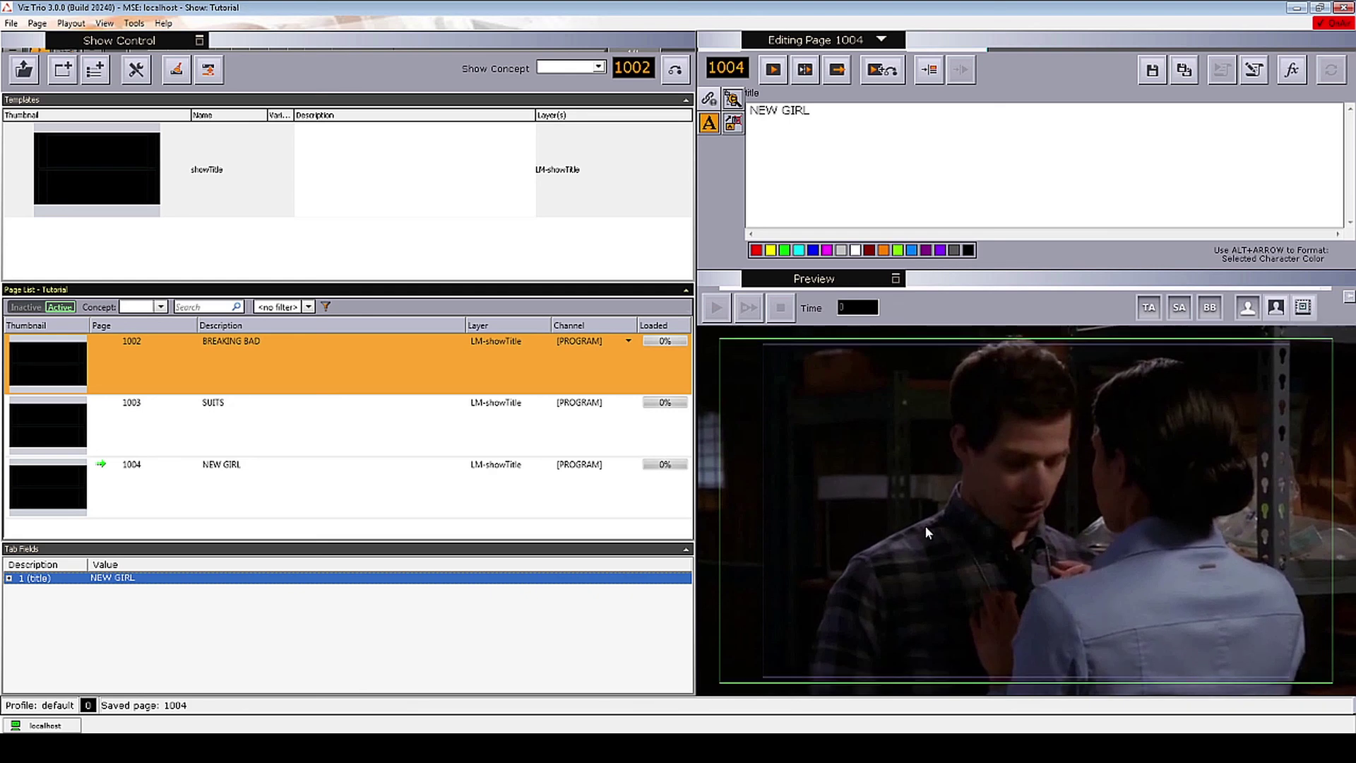
Take SUITS and NEW GIRL to air again, then take the NEW GIRL graphic off air
right_click(314, 437)
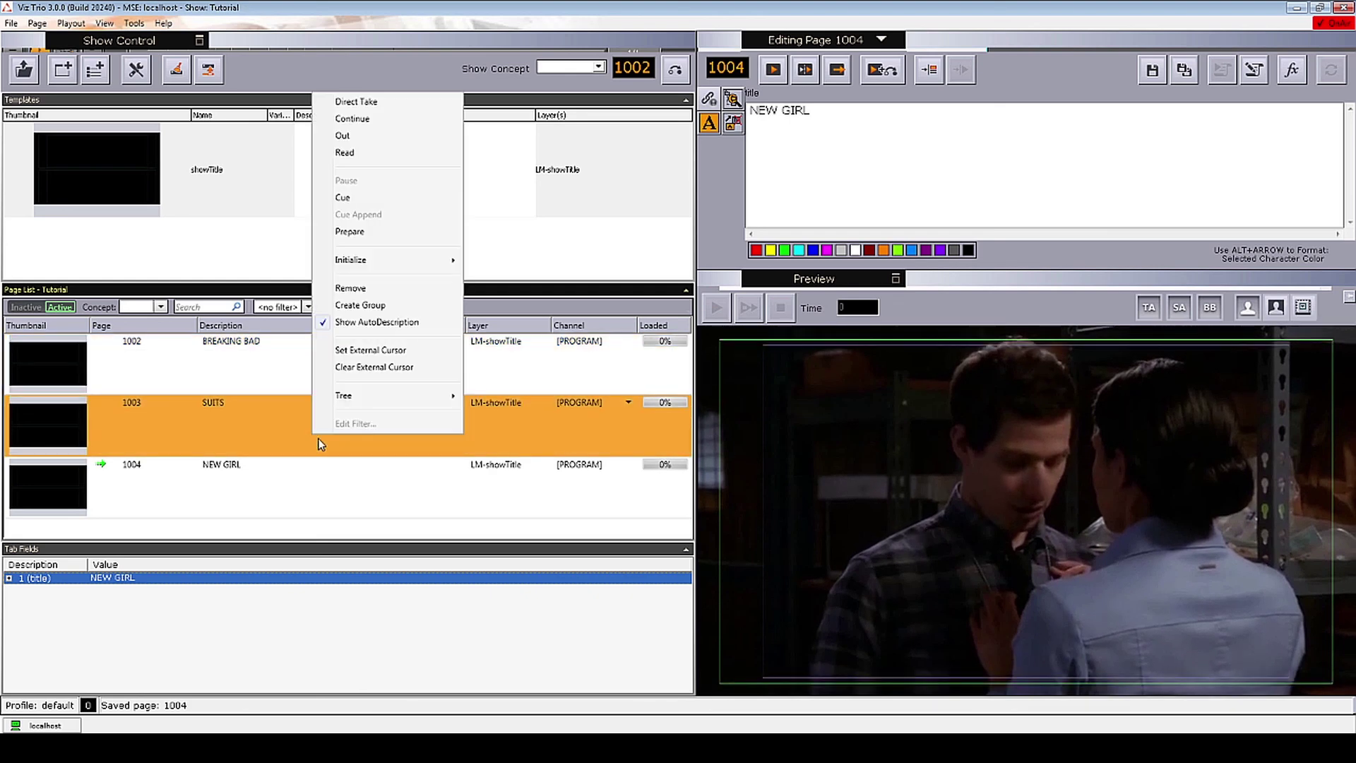
left_click(353, 101)
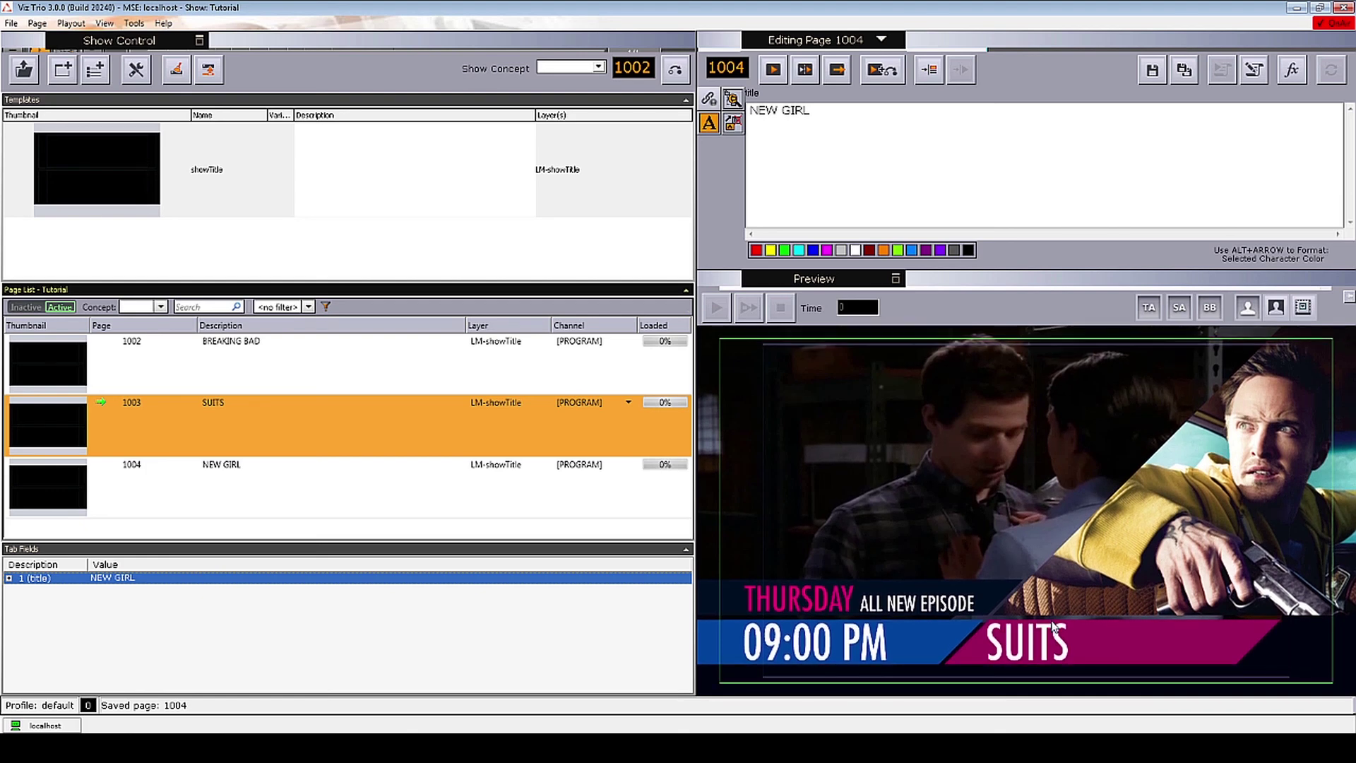
right_click(434, 484)
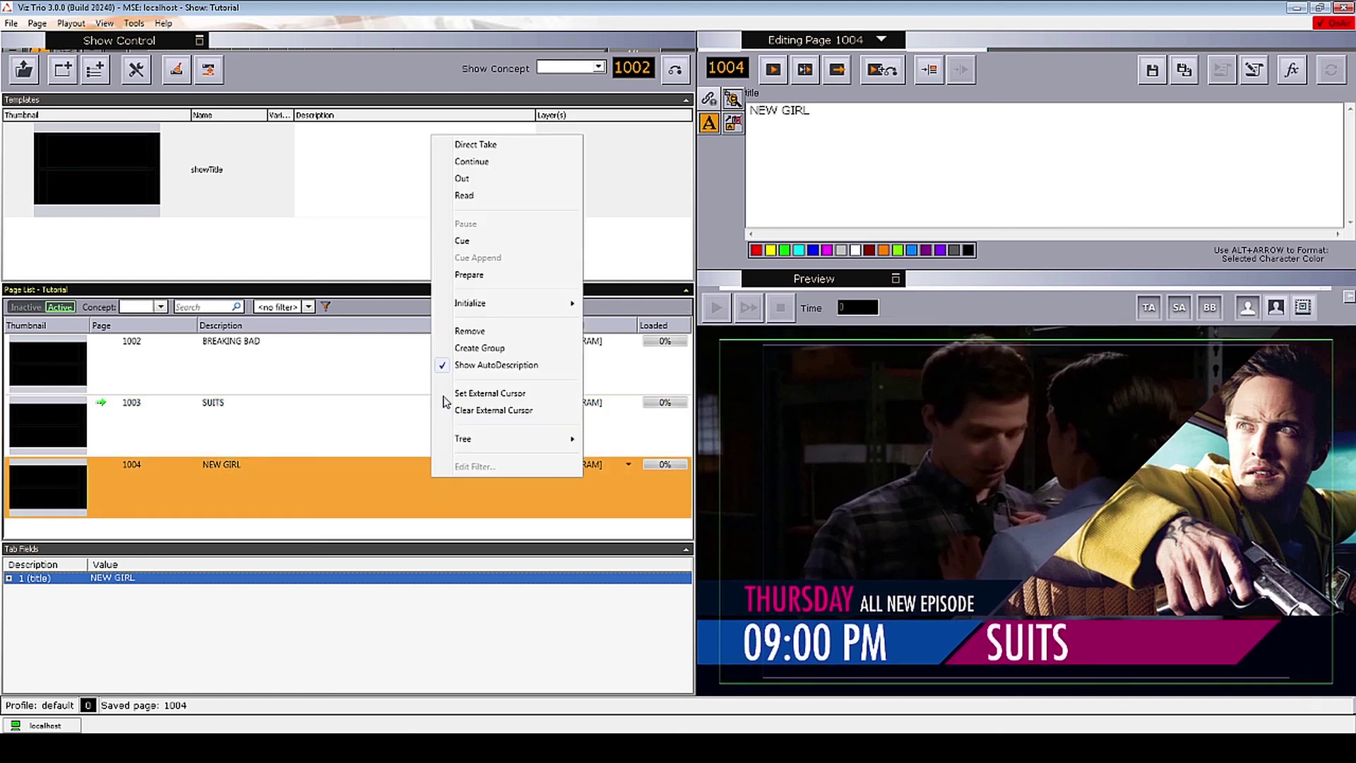
left_click(466, 158)
right_click(394, 485)
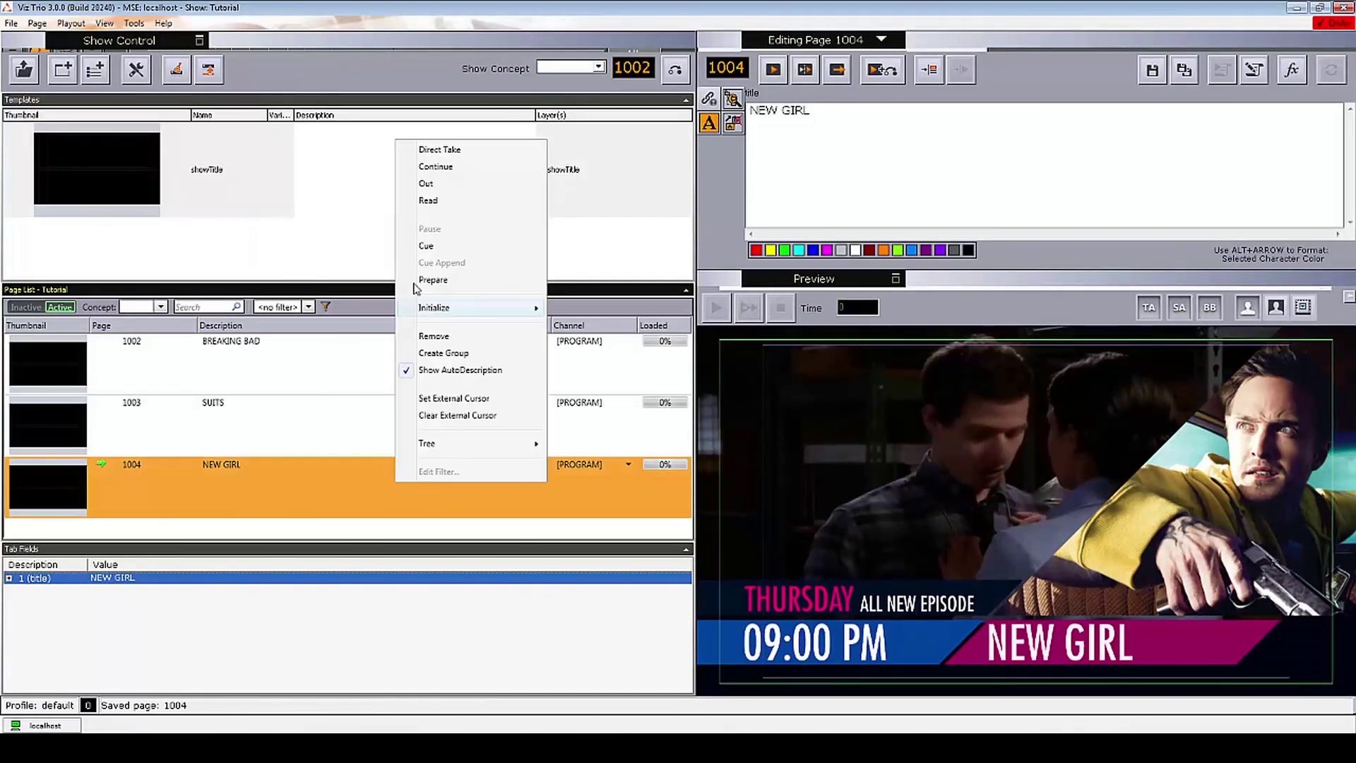
left_click(449, 193)
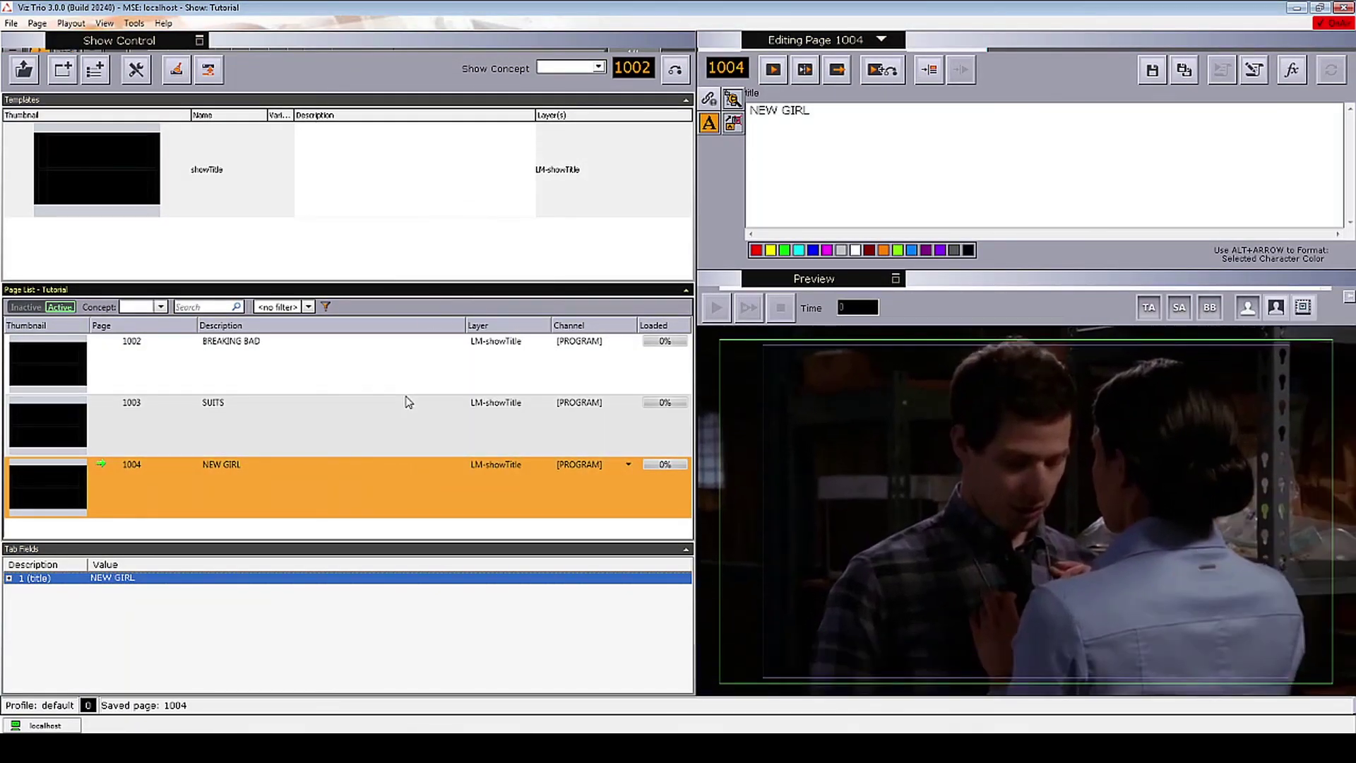